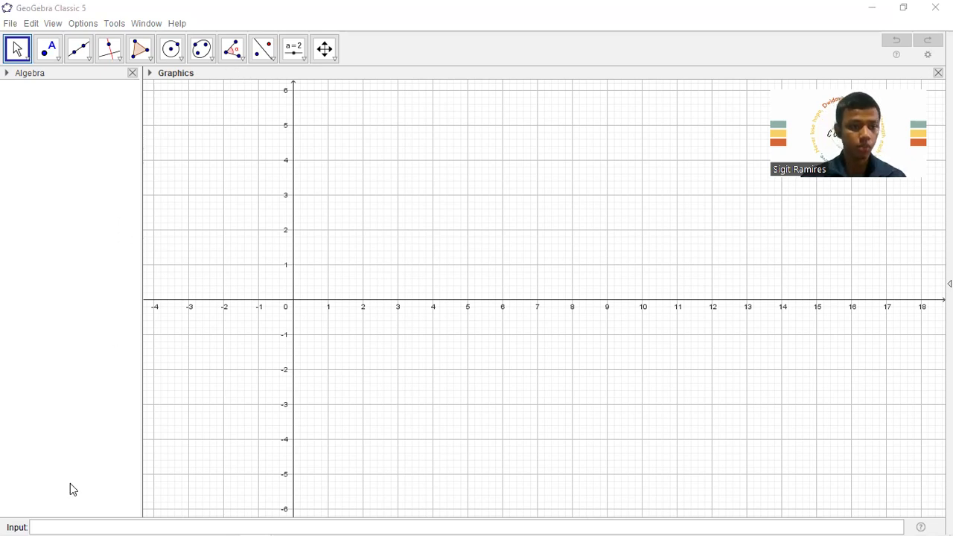
- Try to plot the line y=mx+c before its parameters are defined
{"action": "left_click", "coordinate": [78, 525]}
{"action": "type", "text": "y=mx"}
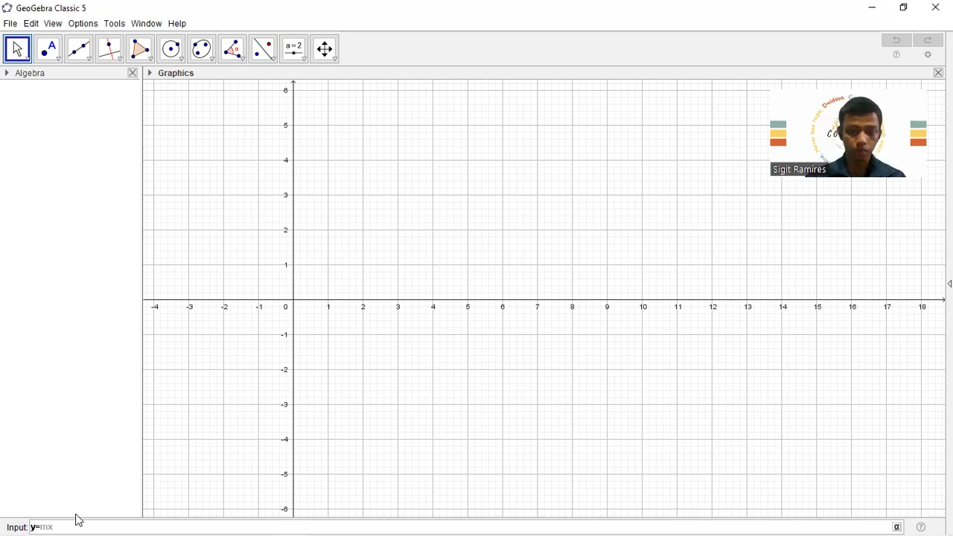
{"action": "type", "text": "+c"}
{"action": "key", "text": "Return"}
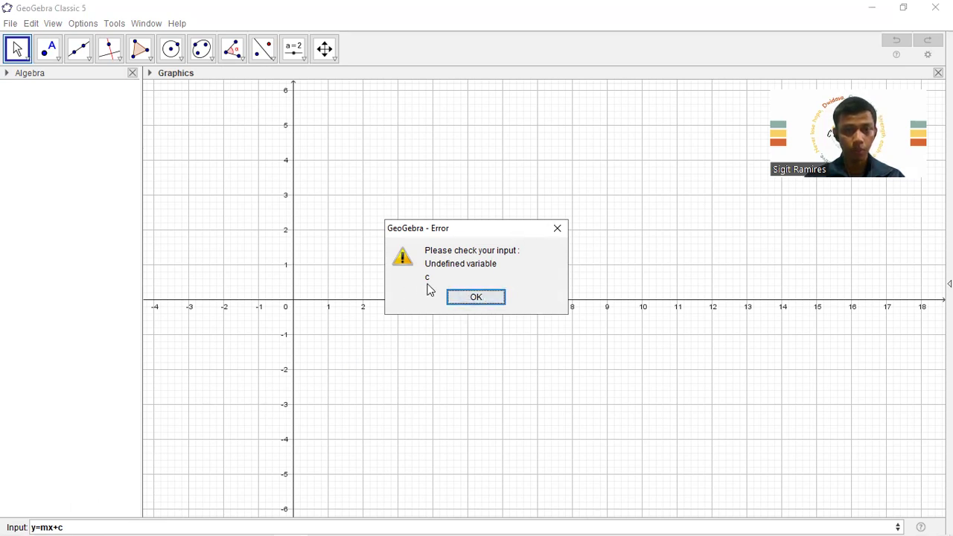
{"action": "left_click", "coordinate": [489, 302]}
- Create a number slider named m with the default interval from -5 to 5, near the top of the graph
{"action": "left_click", "coordinate": [296, 52]}
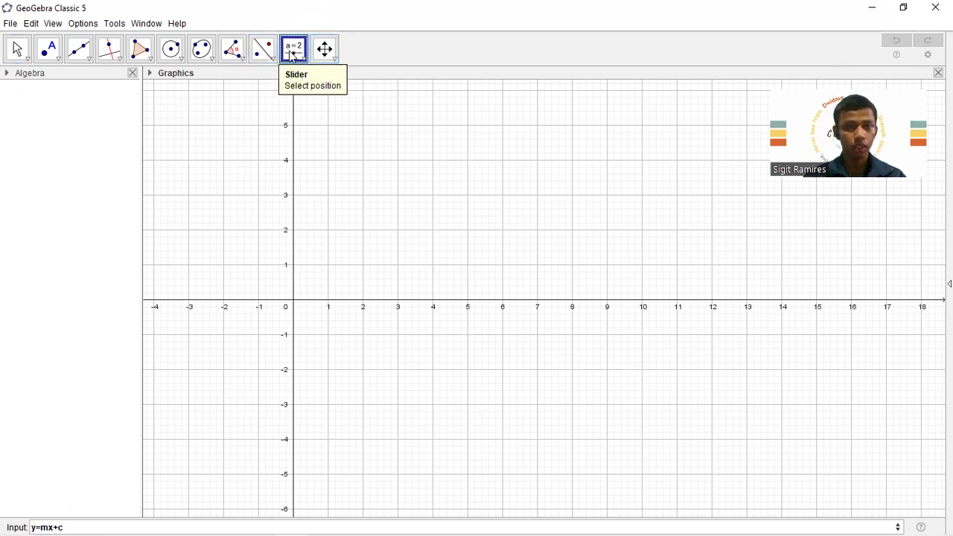
{"action": "left_click", "coordinate": [176, 108]}
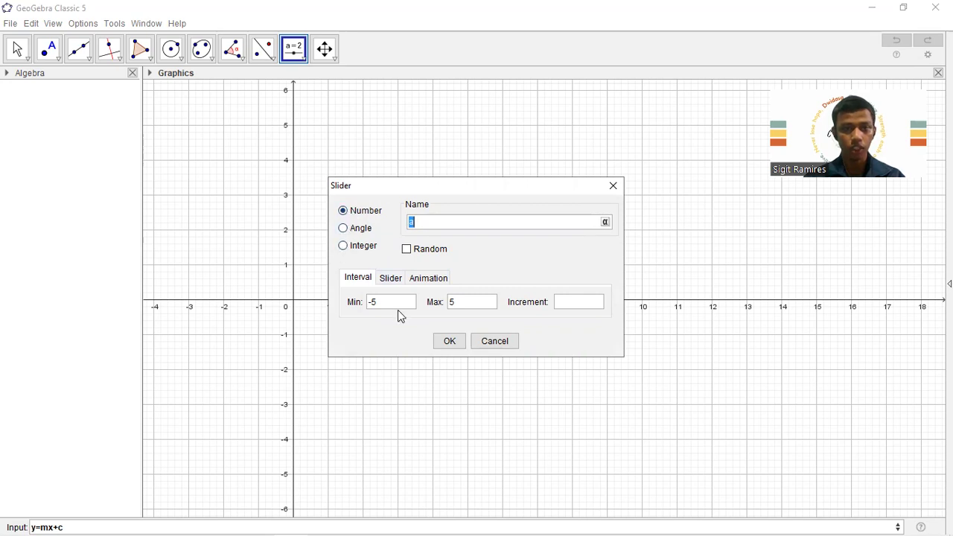
{"action": "type", "text": "m"}
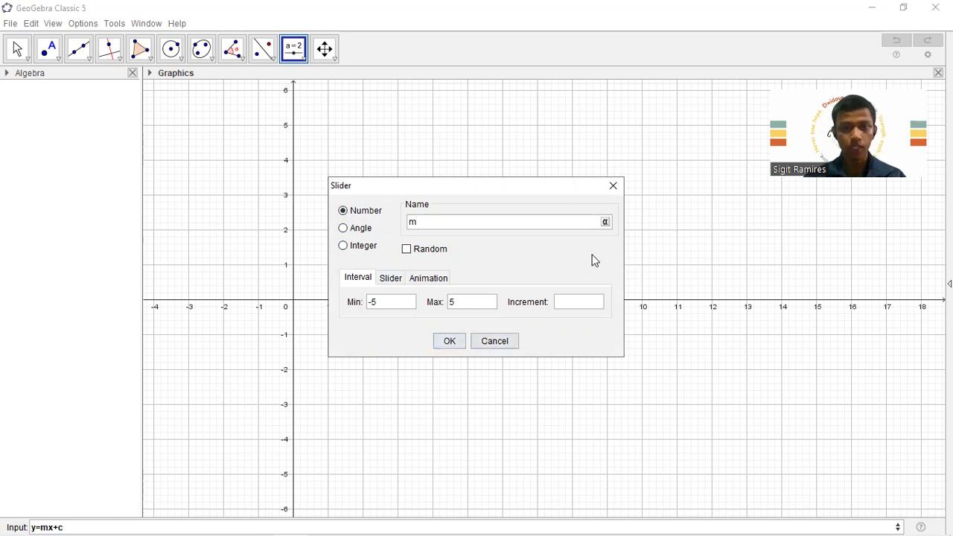
{"action": "left_click", "coordinate": [575, 304]}
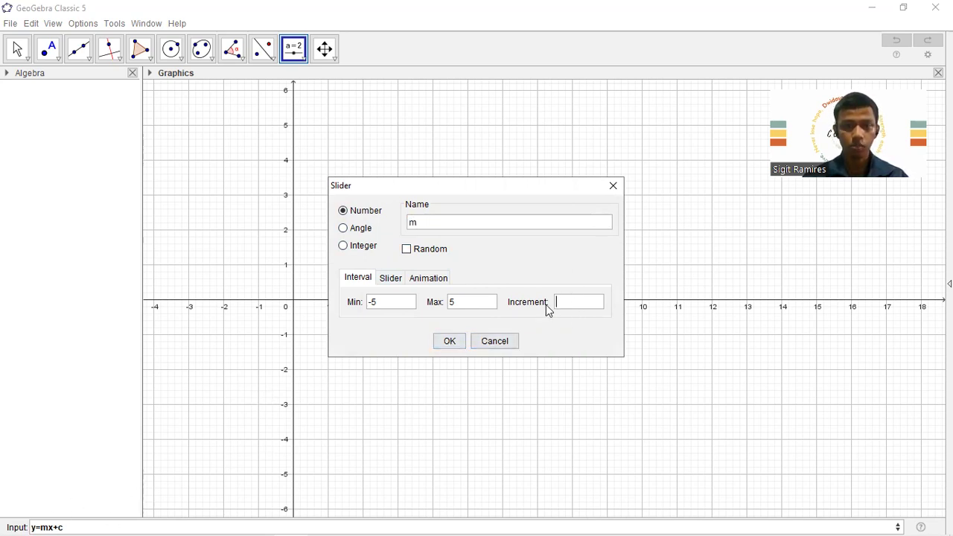
{"action": "left_click", "coordinate": [462, 346]}
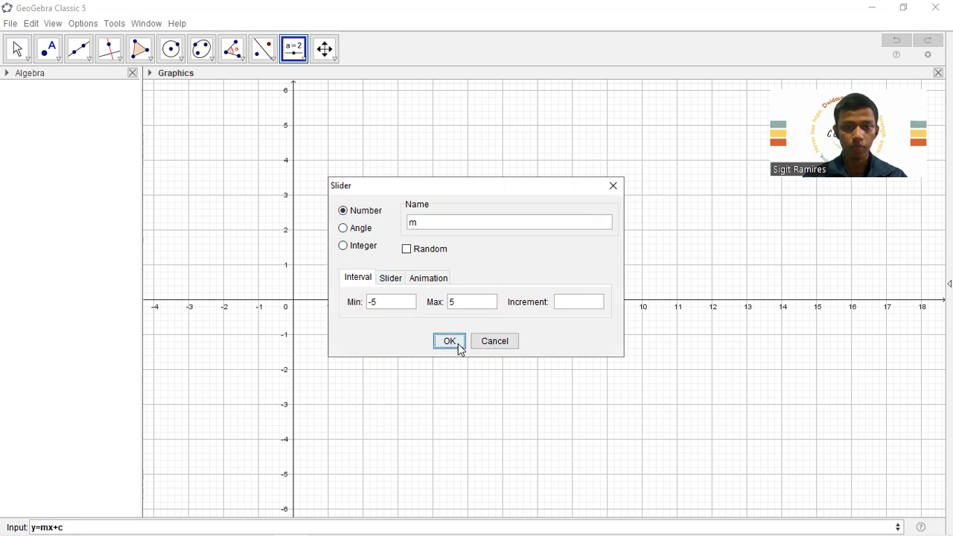
- Add a number slider named c with the default interval from -5 to 5 below slider m, and align the two
{"action": "left_click", "coordinate": [180, 137]}
{"action": "type", "text": "c"}
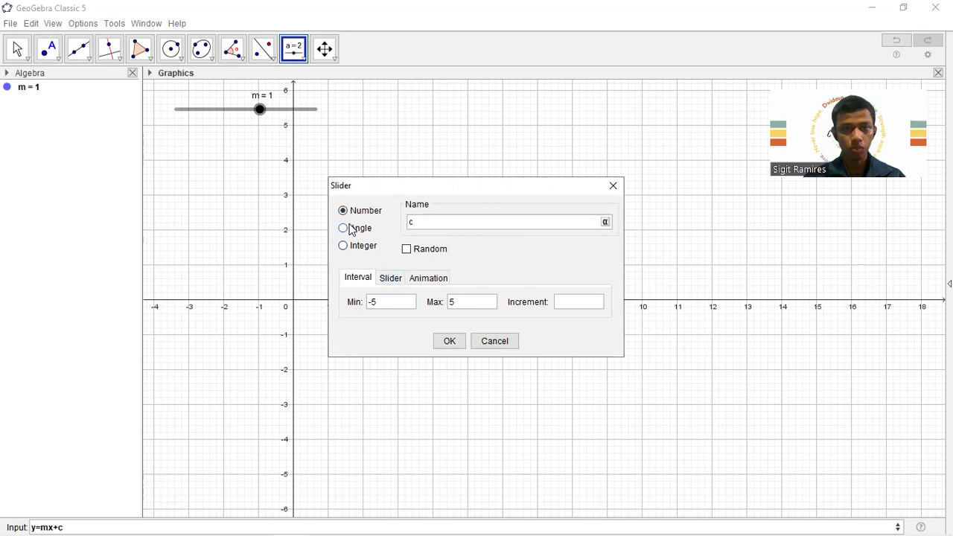
{"action": "left_click", "coordinate": [457, 341]}
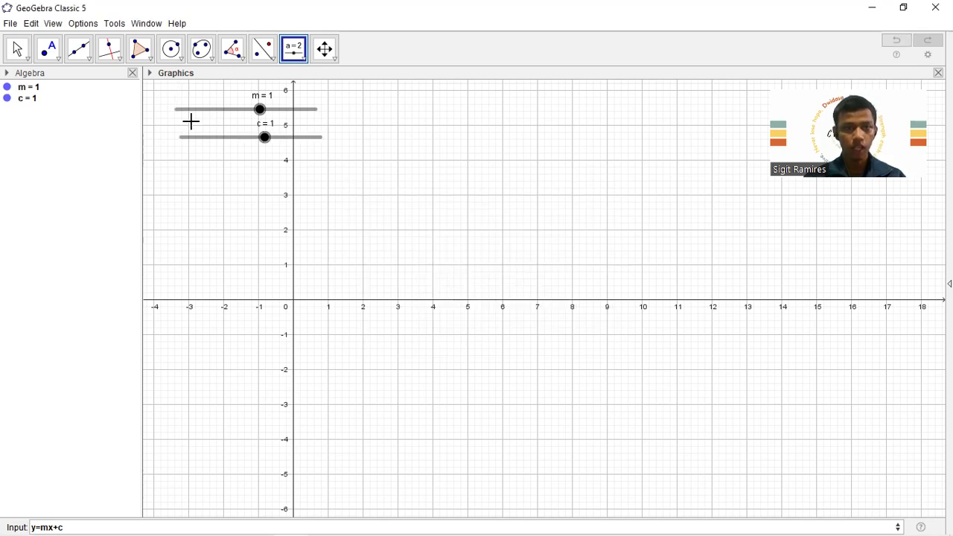
{"action": "left_click", "coordinate": [17, 49]}
{"action": "left_click_drag", "start_coordinate": [203, 141], "coordinate": [197, 140]}
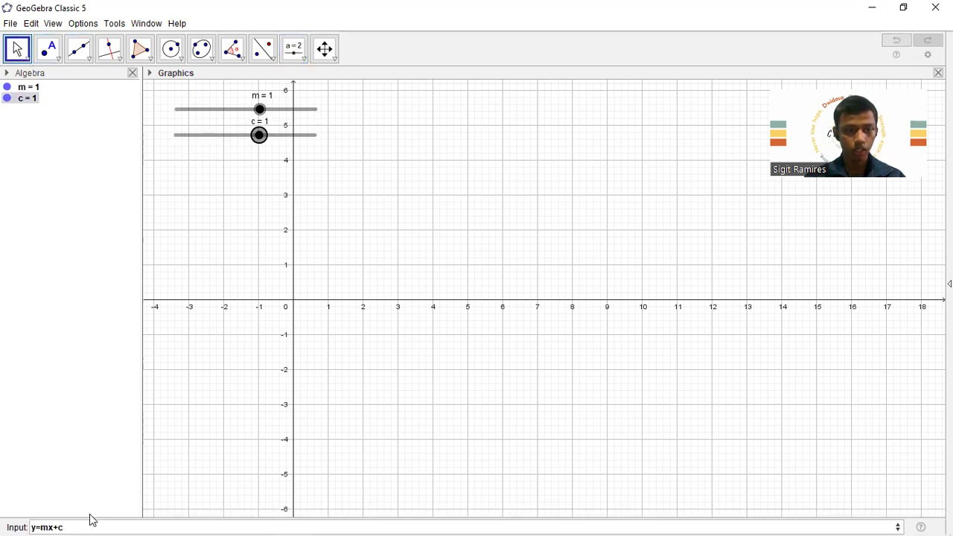
- Plot the line y=mx+c and vary its sliders to m = 1.2 and c = 0.5
{"action": "left_click", "coordinate": [91, 521]}
{"action": "key", "text": "Return"}
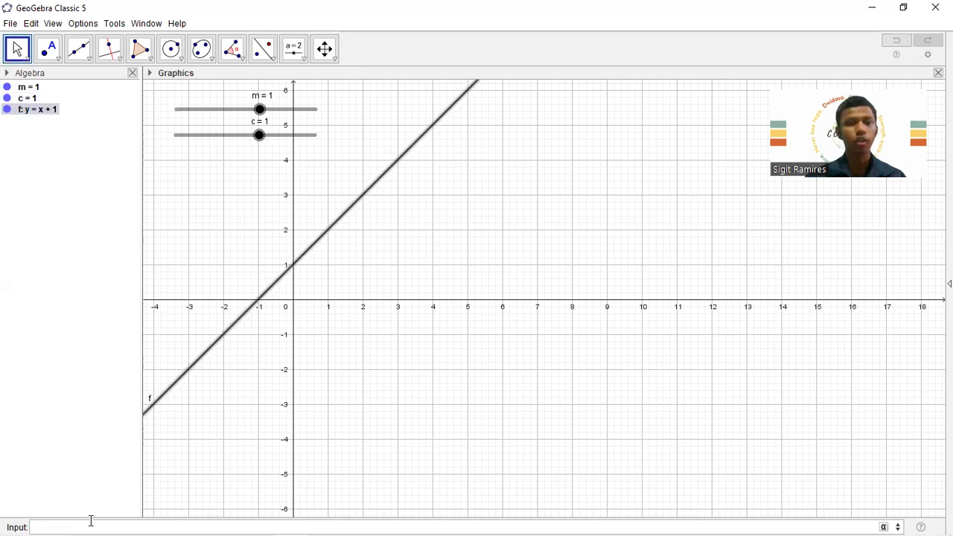
{"action": "left_click_drag", "start_coordinate": [260, 108], "coordinate": [253, 137]}
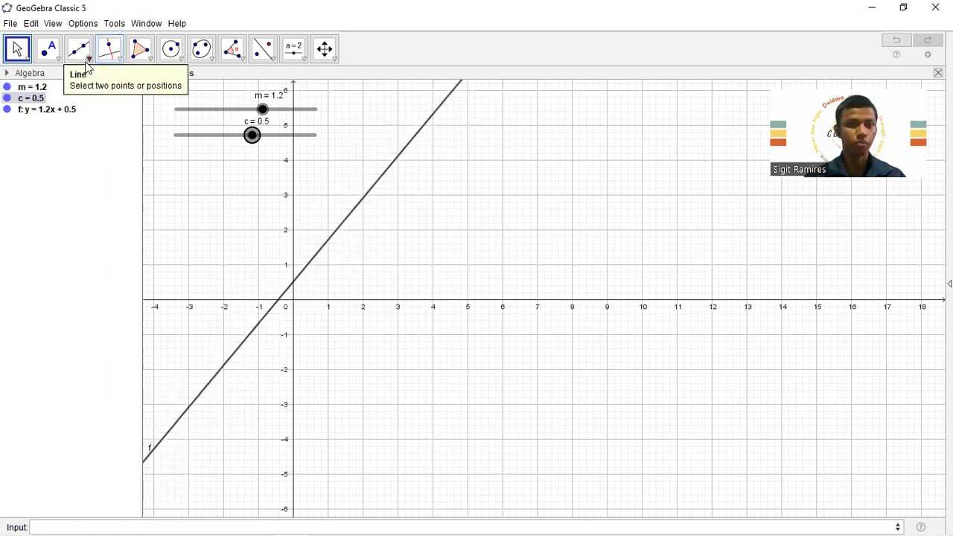
- Undo the slider changes, the line and both sliders until the construction is empty
{"action": "key", "text": "ctrl+z"}
{"action": "key", "text": "ctrl+z"}
{"action": "key", "text": "ctrl+z"}
{"action": "key", "text": "ctrl+z"}
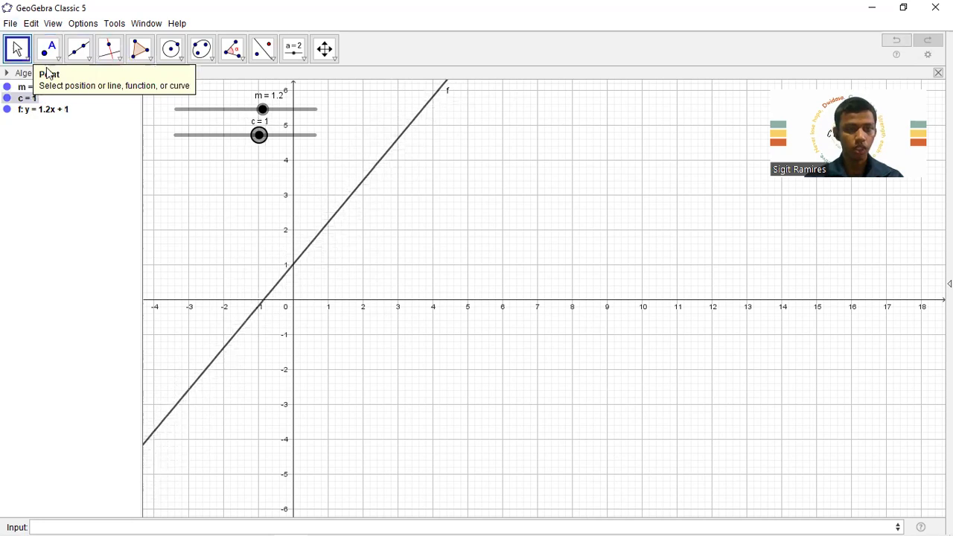
{"action": "key", "text": "ctrl+z"}
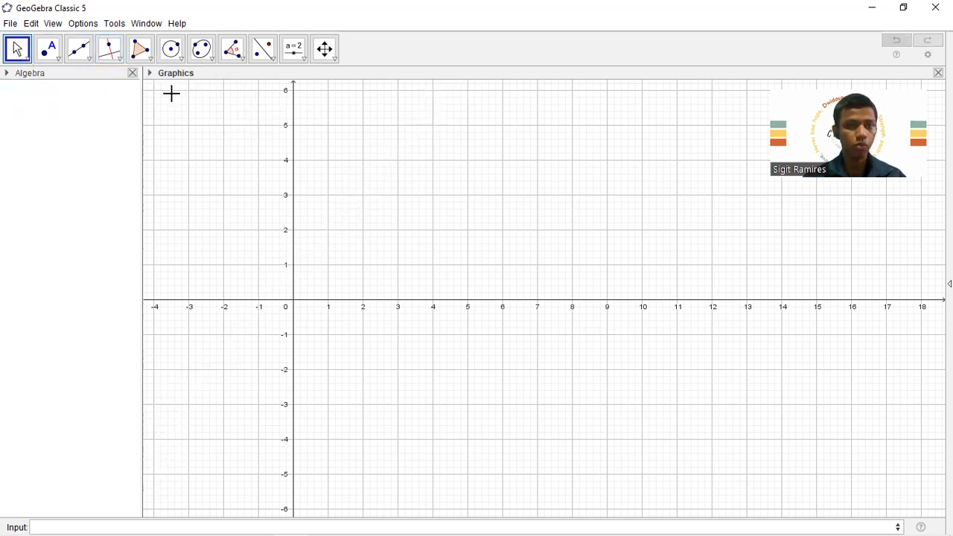
- Create a number slider named a with the default interval from -5 to 5, near the top of the graph
{"action": "left_click", "coordinate": [294, 50]}
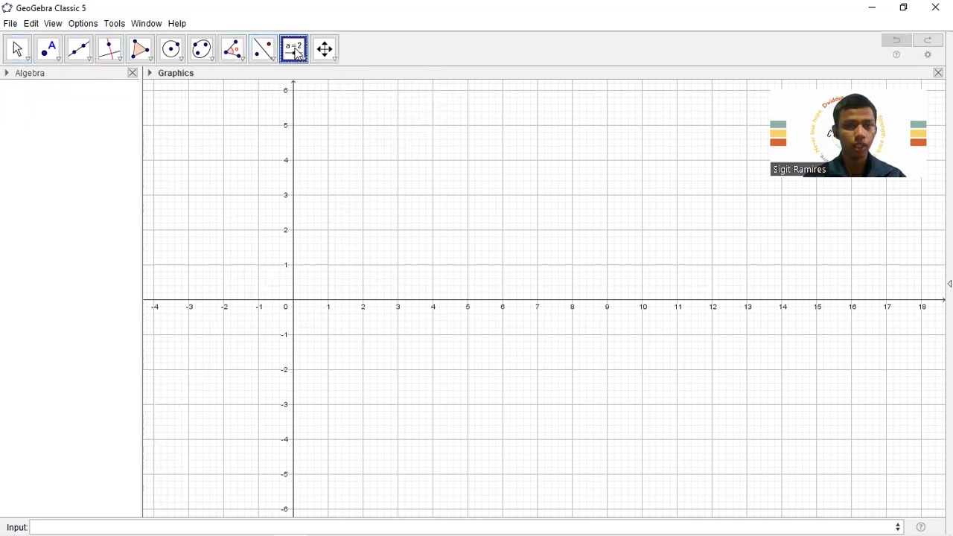
{"action": "left_click", "coordinate": [295, 52]}
{"action": "left_click", "coordinate": [295, 52]}
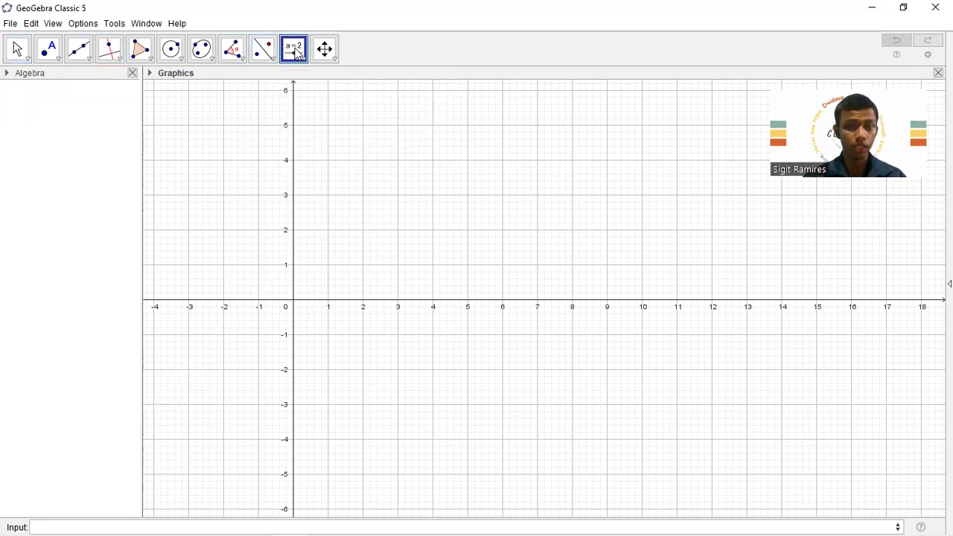
{"action": "left_click", "coordinate": [179, 105]}
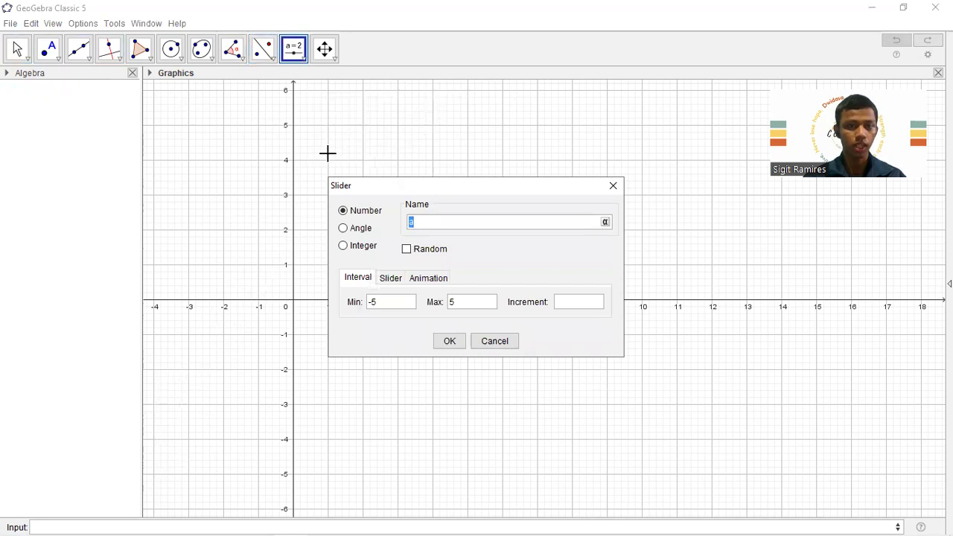
{"action": "left_click", "coordinate": [449, 341]}
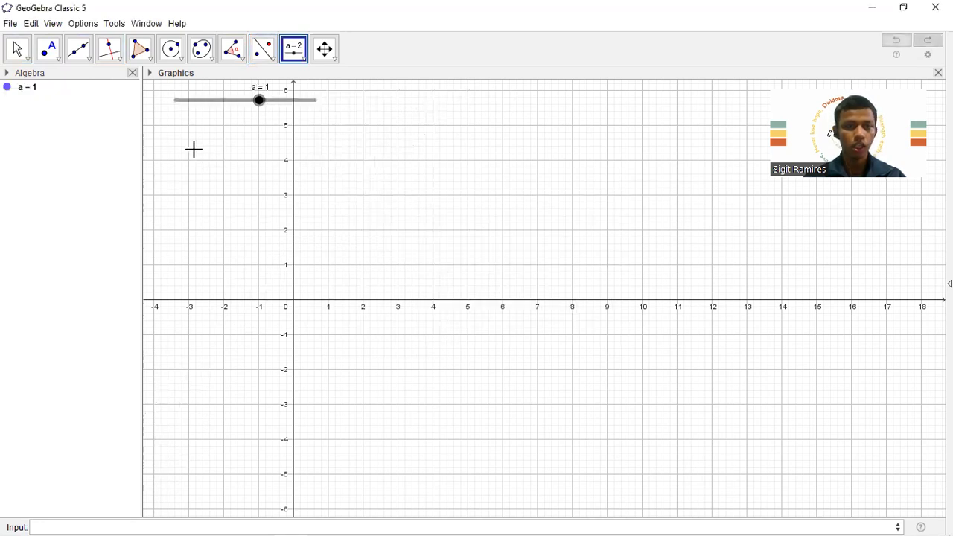
- Add number sliders b and c with default intervals below slider a, and align slider b with the other two
{"action": "left_click", "coordinate": [179, 125]}
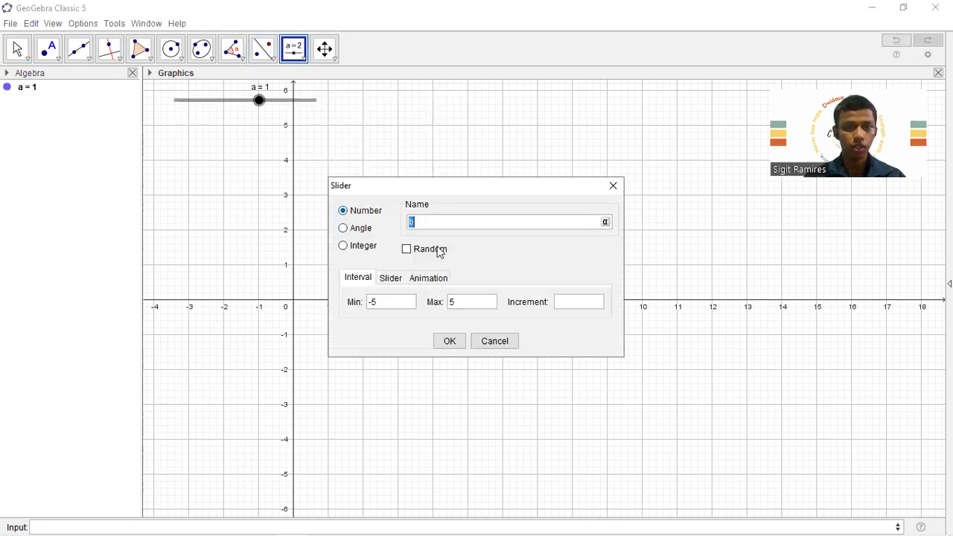
{"action": "left_click", "coordinate": [449, 343]}
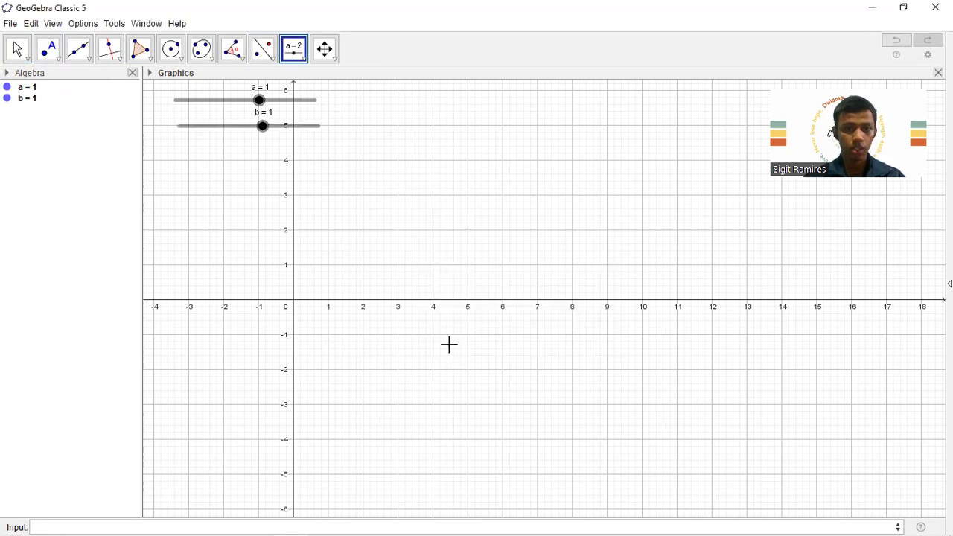
{"action": "left_click", "coordinate": [175, 149]}
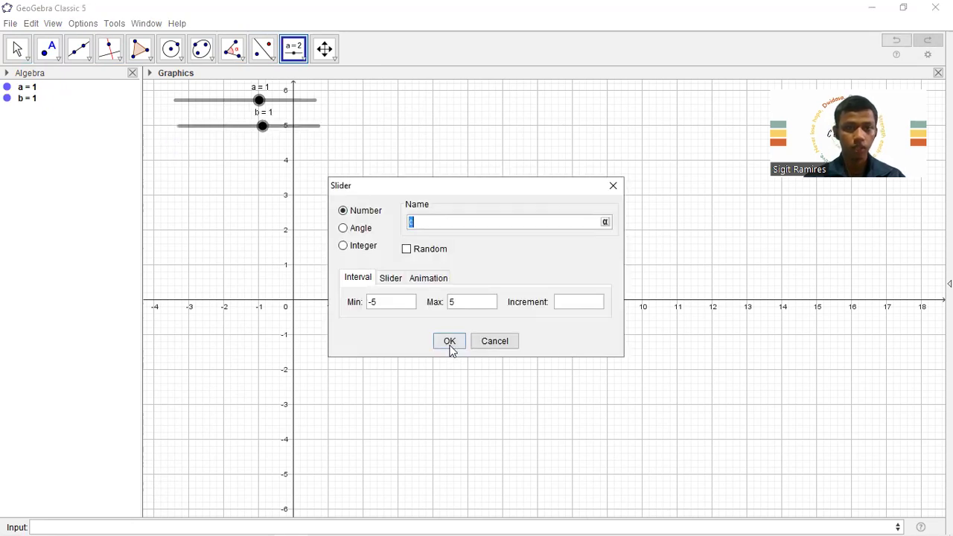
{"action": "left_click", "coordinate": [458, 346]}
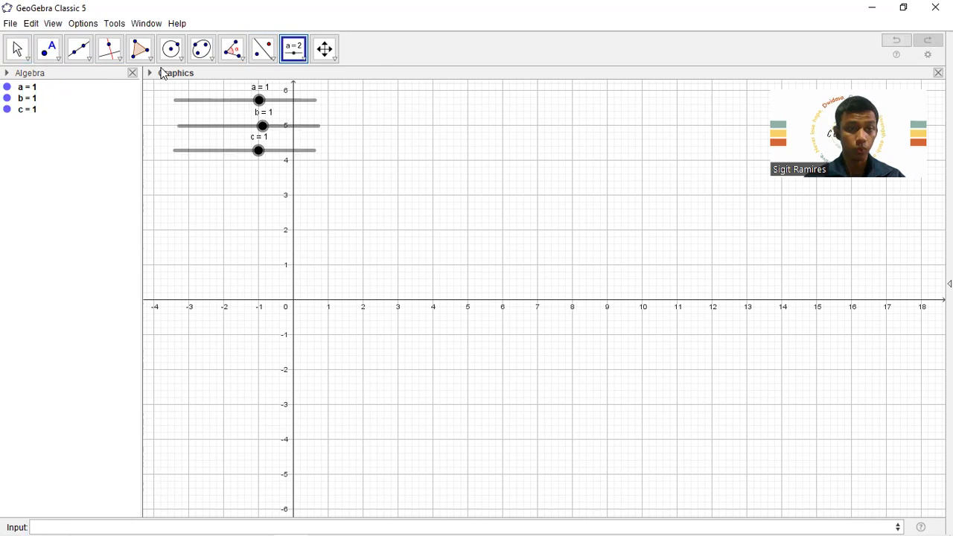
{"action": "left_click", "coordinate": [15, 51]}
{"action": "left_click_drag", "start_coordinate": [201, 126], "coordinate": [200, 126]}
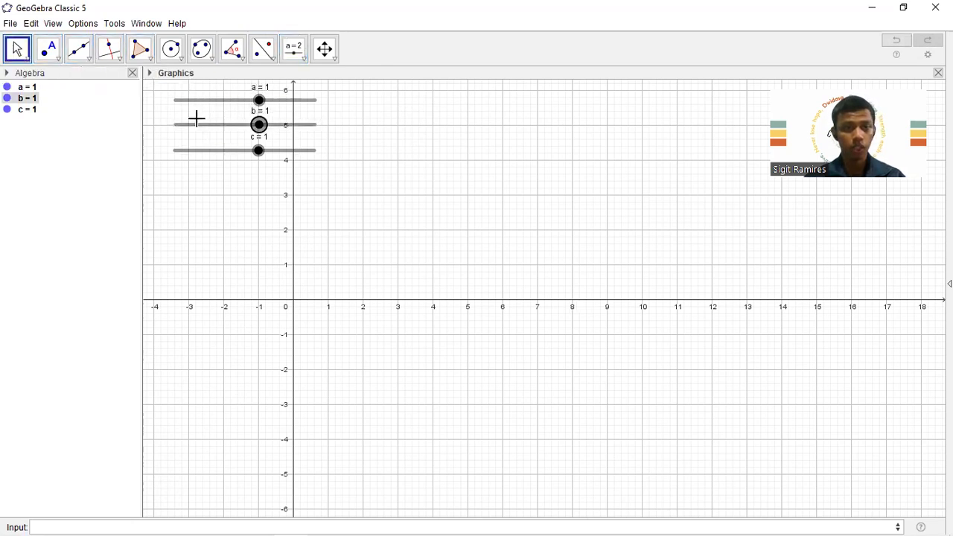
{"action": "left_click", "coordinate": [259, 101]}
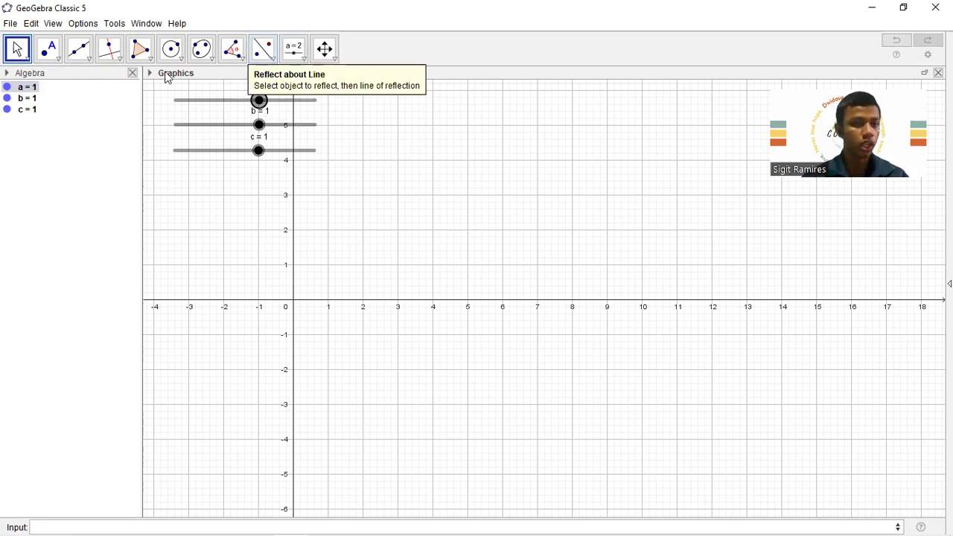
- Plot the quadratic curve y=ax^2+bx+c using the three sliders as coefficients
{"action": "left_click", "coordinate": [52, 521]}
{"action": "type", "text": "y=a"}
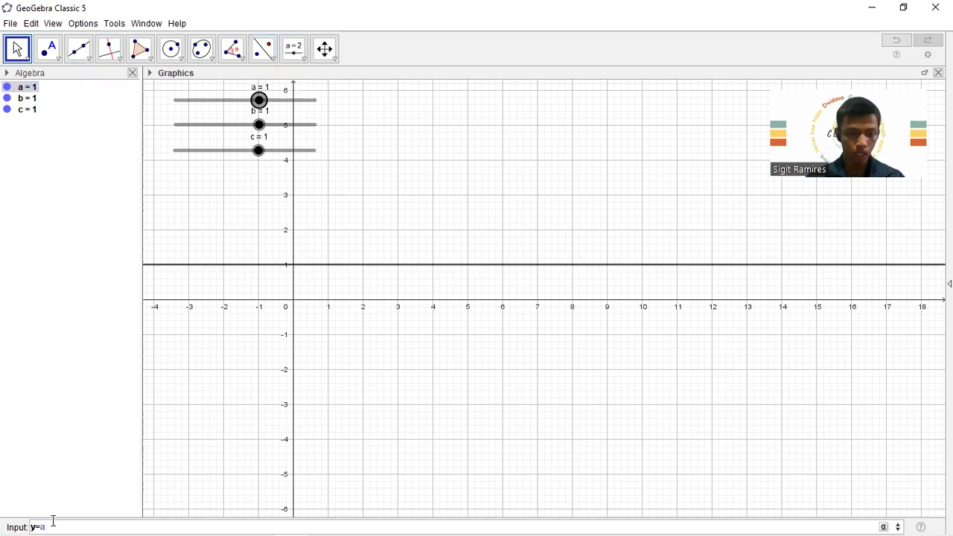
{"action": "type", "text": "x^2"}
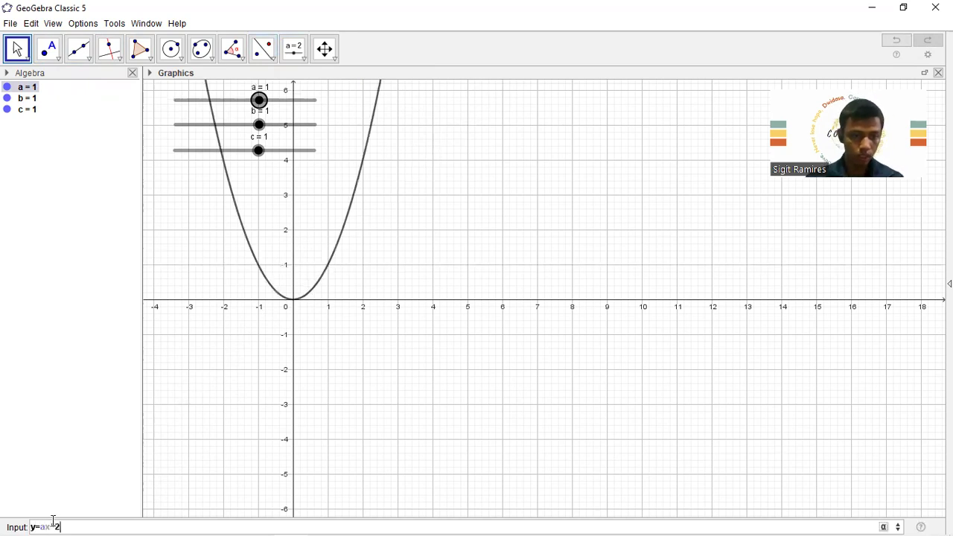
{"action": "type", "text": "+bx"}
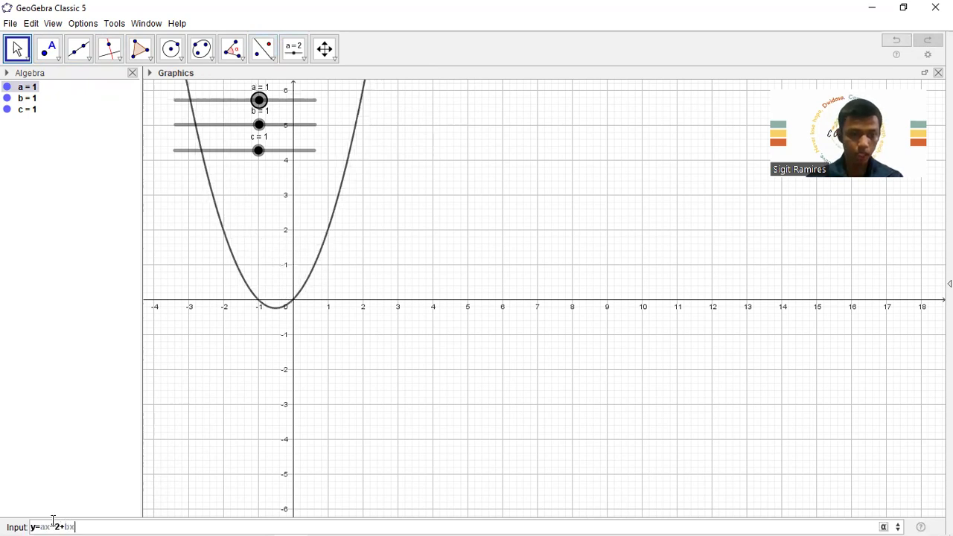
{"action": "type", "text": "+c"}
{"action": "key", "text": "Return"}
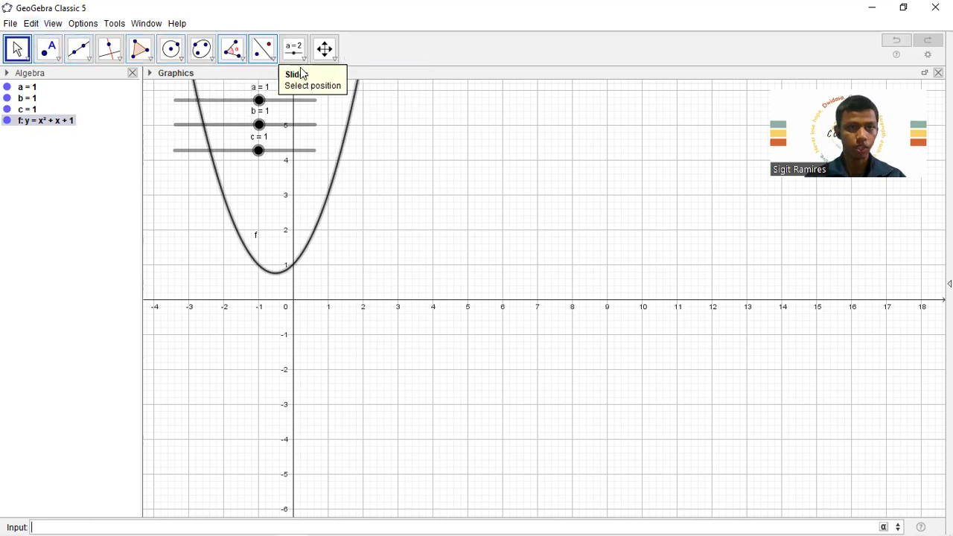
- Reshape the parabola by setting slider a to 0.2 and slider c to 2.2
{"action": "left_click", "coordinate": [326, 49]}
{"action": "left_click_drag", "start_coordinate": [311, 272], "coordinate": [410, 298]}
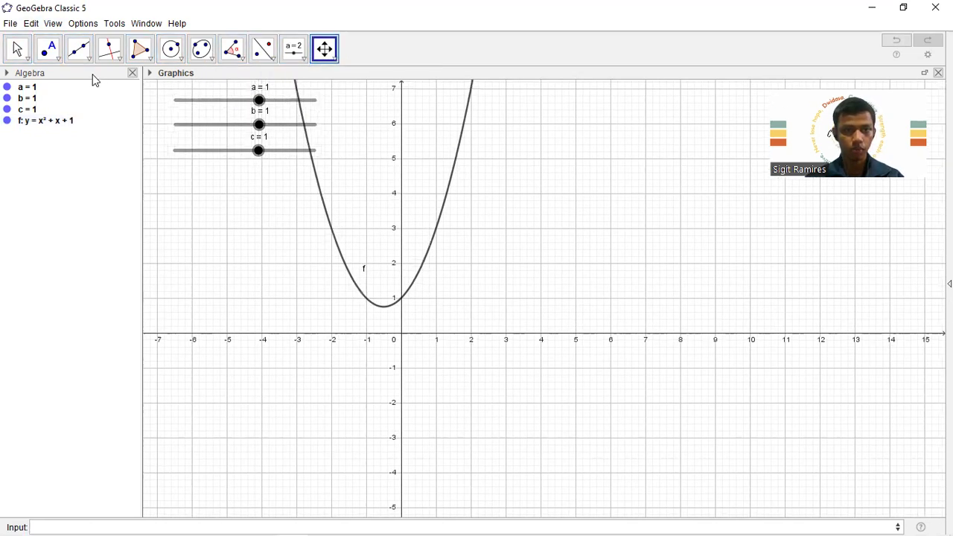
{"action": "left_click", "coordinate": [28, 60]}
{"action": "left_click", "coordinate": [30, 81]}
{"action": "left_click_drag", "start_coordinate": [259, 100], "coordinate": [276, 166]}
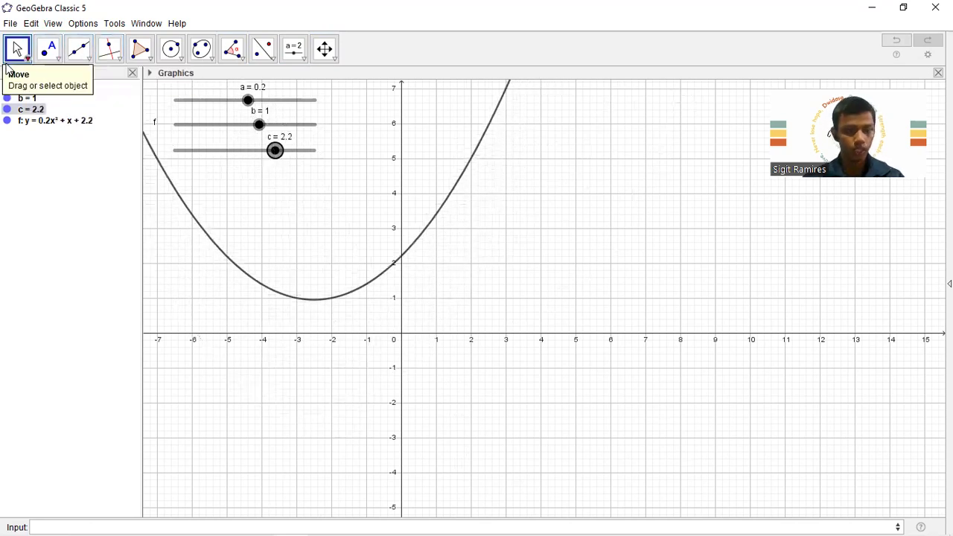
- Start a new empty construction without saving the changes to the current one
{"action": "left_click", "coordinate": [12, 24]}
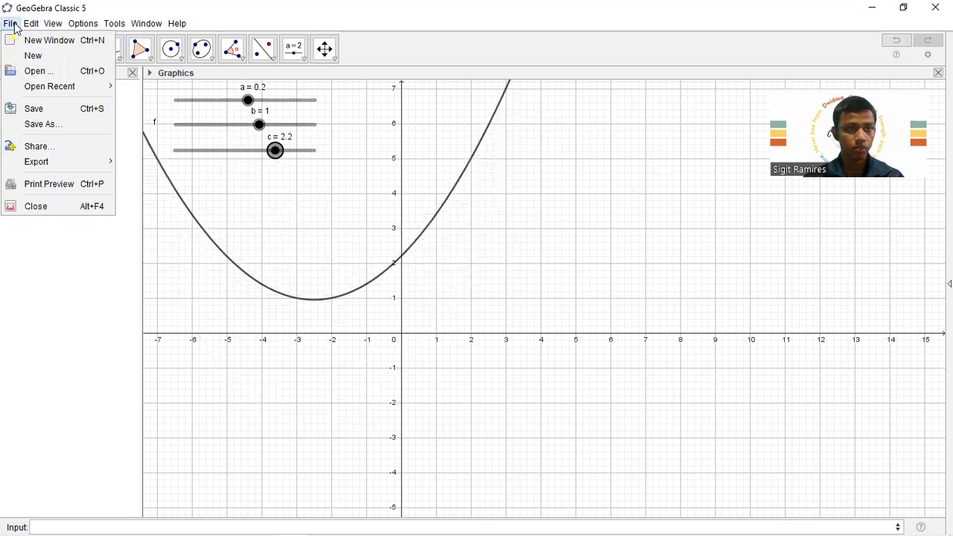
{"action": "left_click", "coordinate": [32, 56]}
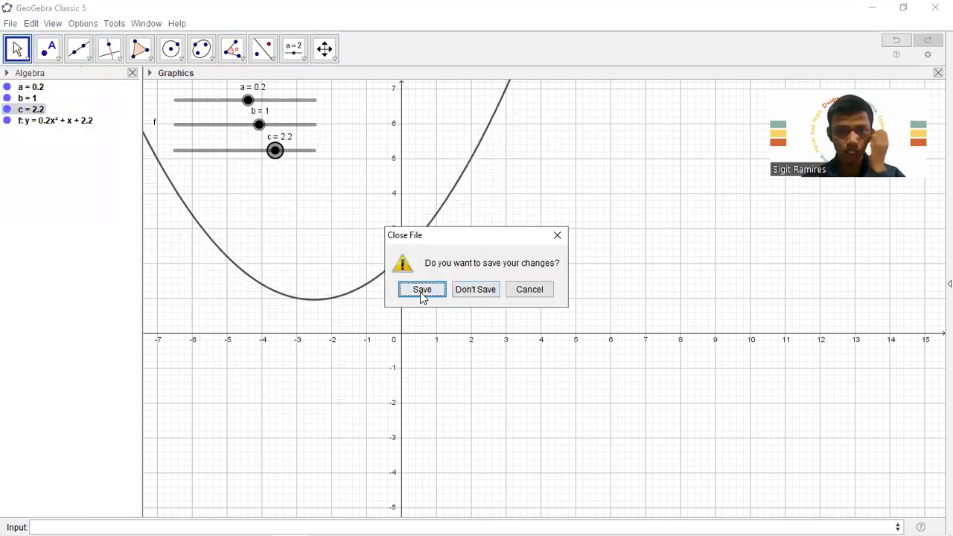
{"action": "left_click", "coordinate": [486, 290]}
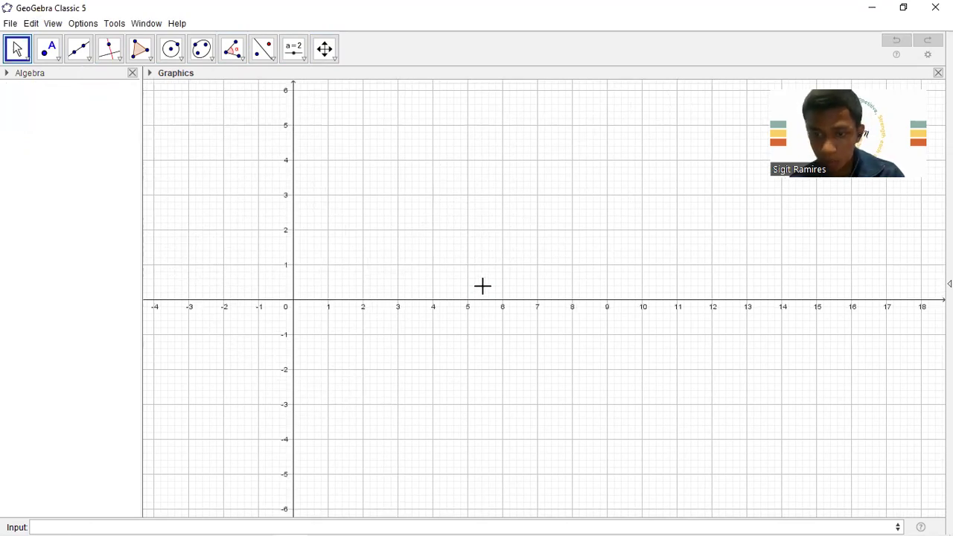
- Show the style bar of the Graphics view
{"action": "left_click", "coordinate": [148, 73]}
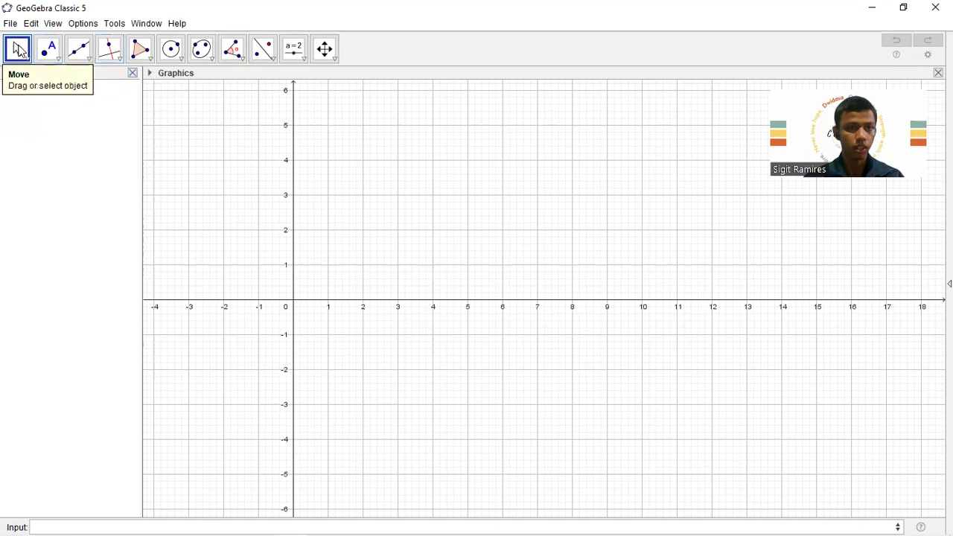
{"action": "left_click", "coordinate": [149, 73]}
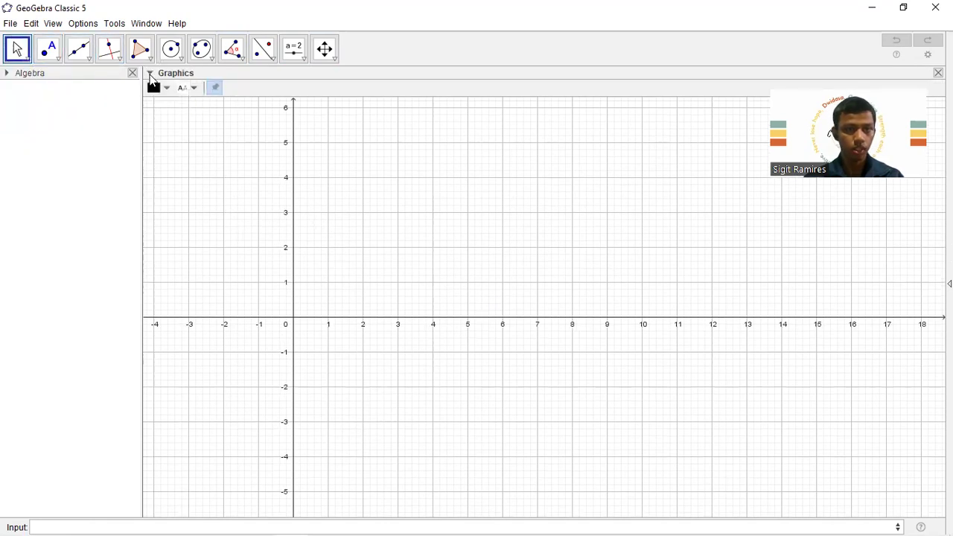
- Hide the style bar, the coordinate axes and the grid of the Graphics view
{"action": "left_click", "coordinate": [150, 74]}
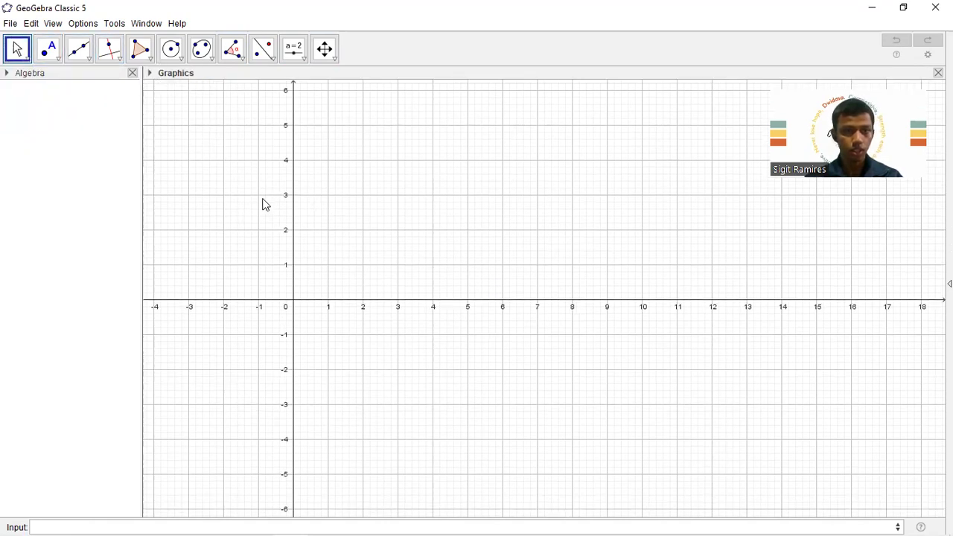
{"action": "right_click", "coordinate": [252, 169]}
{"action": "left_click", "coordinate": [284, 204]}
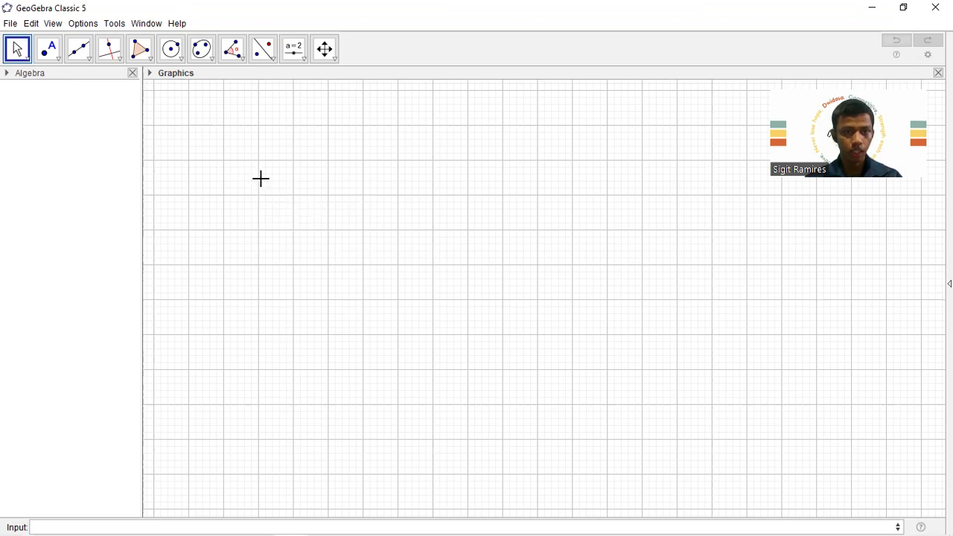
{"action": "right_click", "coordinate": [263, 178]}
{"action": "left_click", "coordinate": [287, 225]}
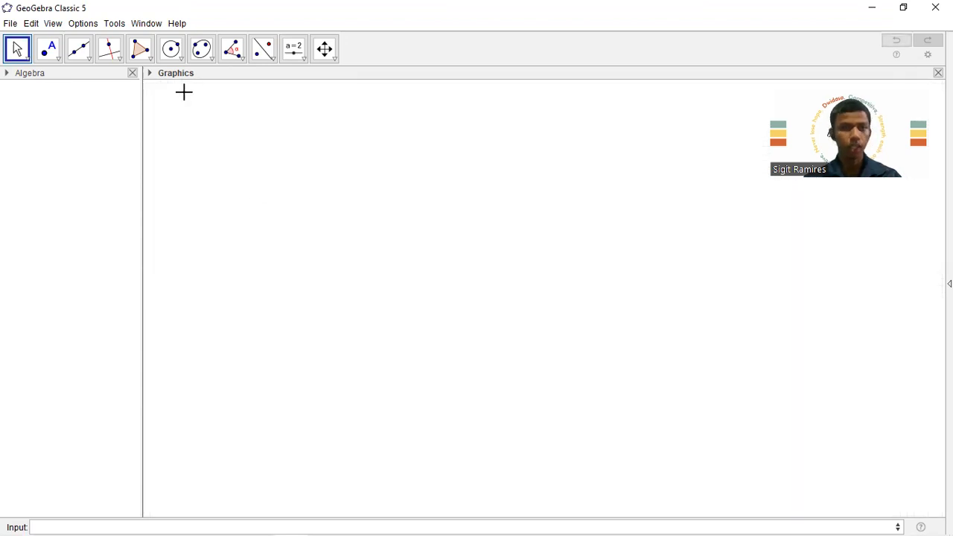
- Draw a nearly horizontal line through two new points at about (-1.3, -0.4) and (4.4, -0.4)
{"action": "left_click", "coordinate": [79, 51]}
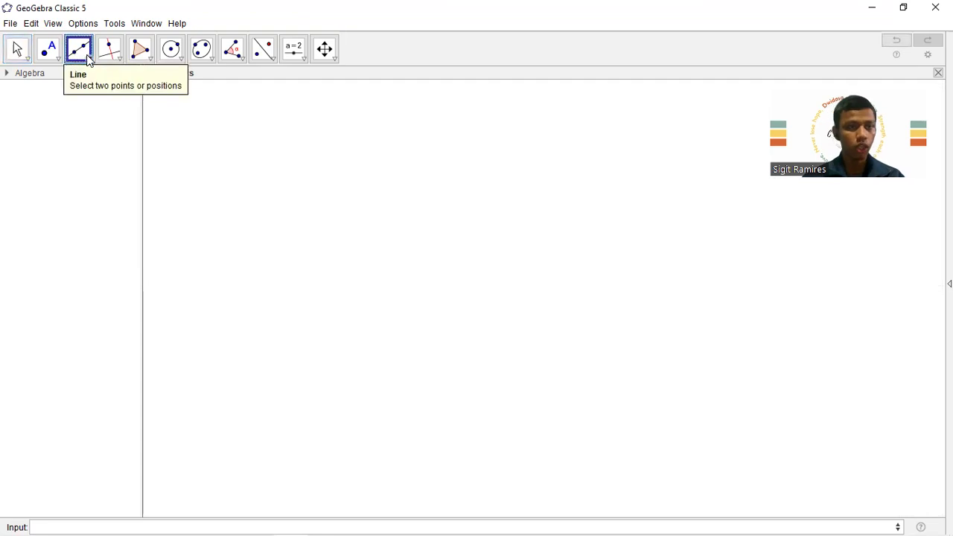
{"action": "left_click", "coordinate": [85, 58]}
{"action": "left_click", "coordinate": [92, 80]}
{"action": "left_click", "coordinate": [249, 312]}
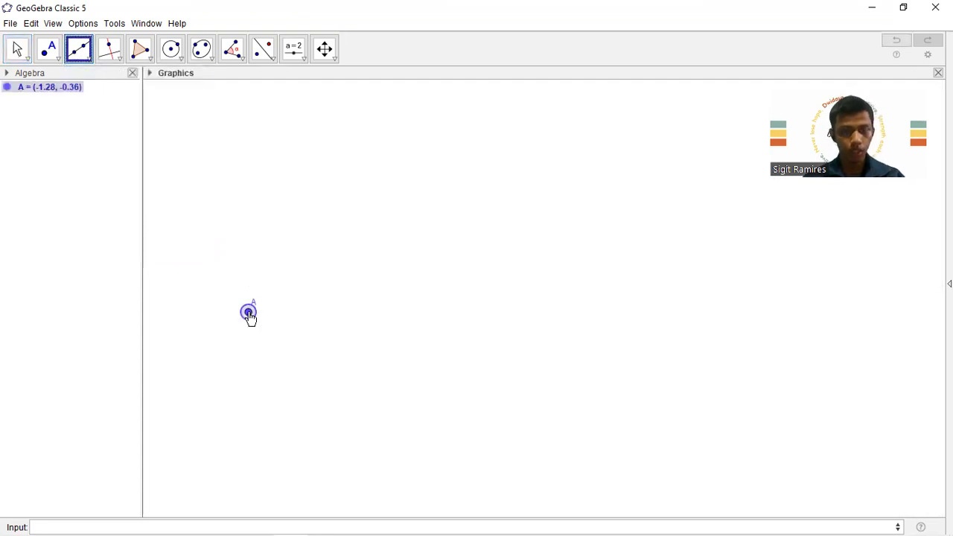
{"action": "left_click", "coordinate": [445, 313]}
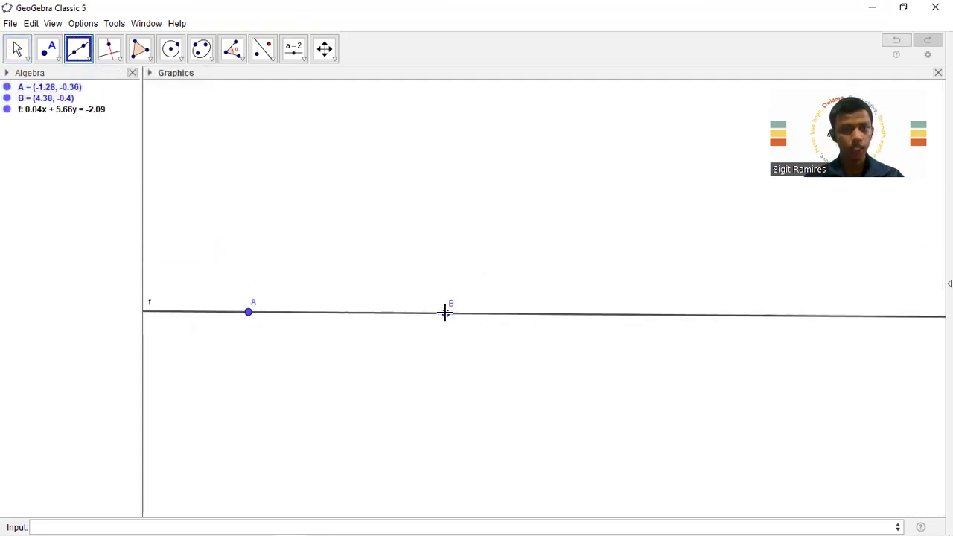
- Construct a perpendicular line through point A to the horizontal line
{"action": "left_click", "coordinate": [111, 57]}
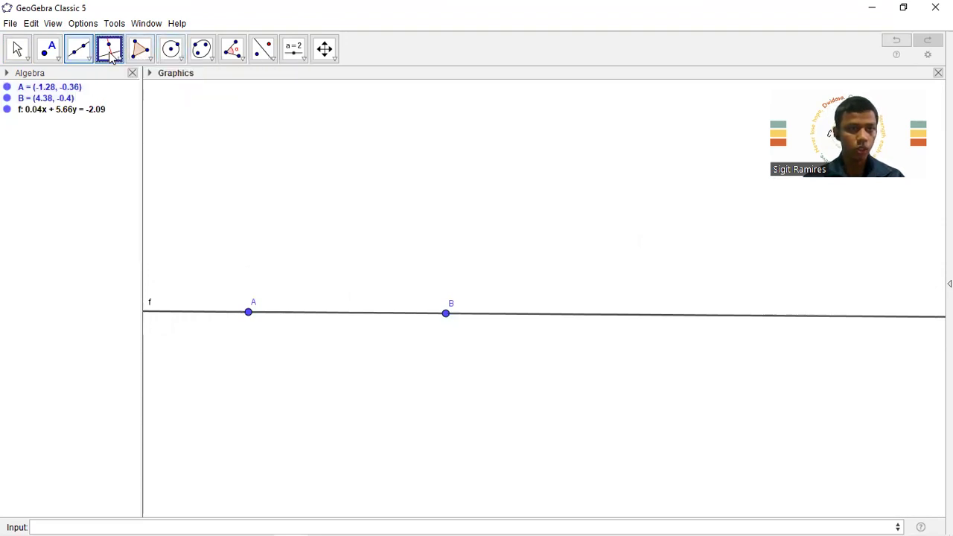
{"action": "left_click", "coordinate": [110, 56]}
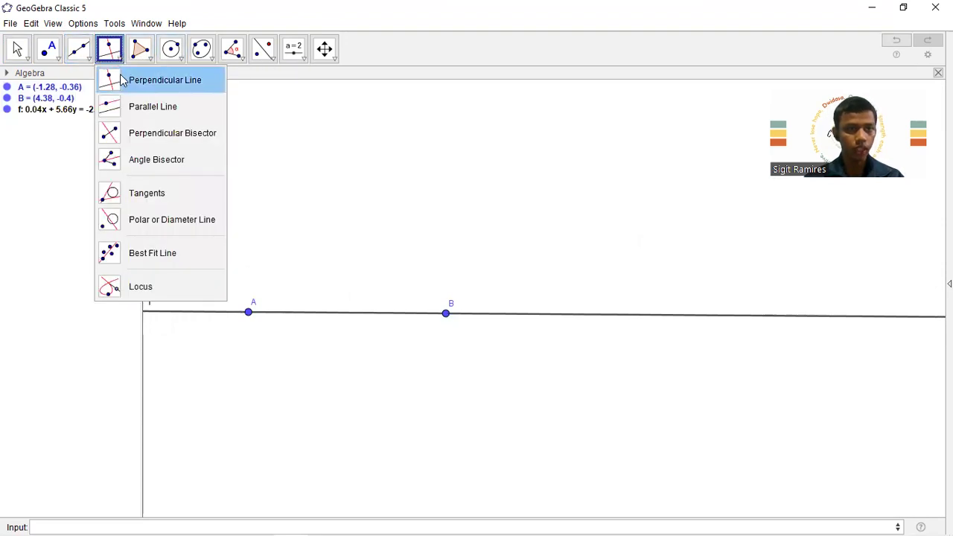
{"action": "left_click", "coordinate": [121, 78]}
{"action": "left_click", "coordinate": [249, 314]}
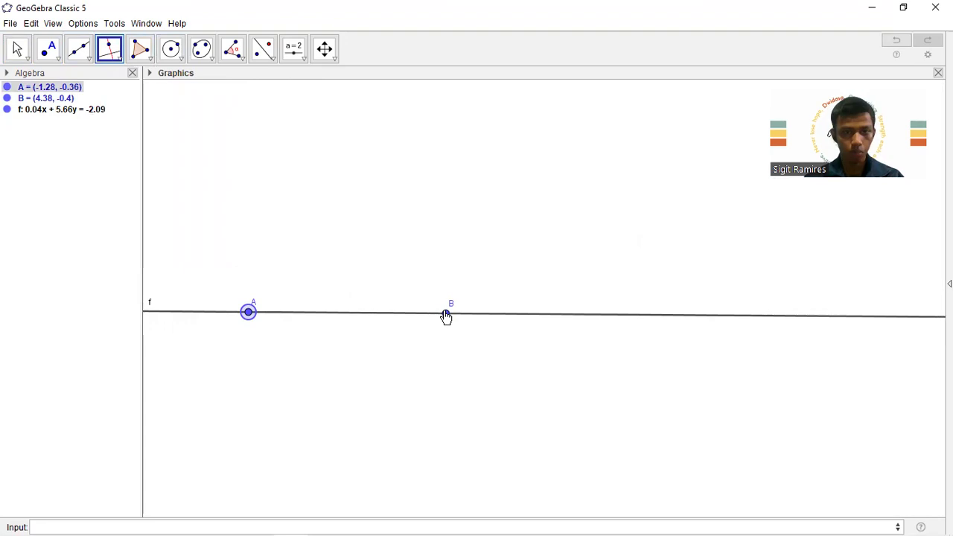
{"action": "left_click", "coordinate": [445, 313]}
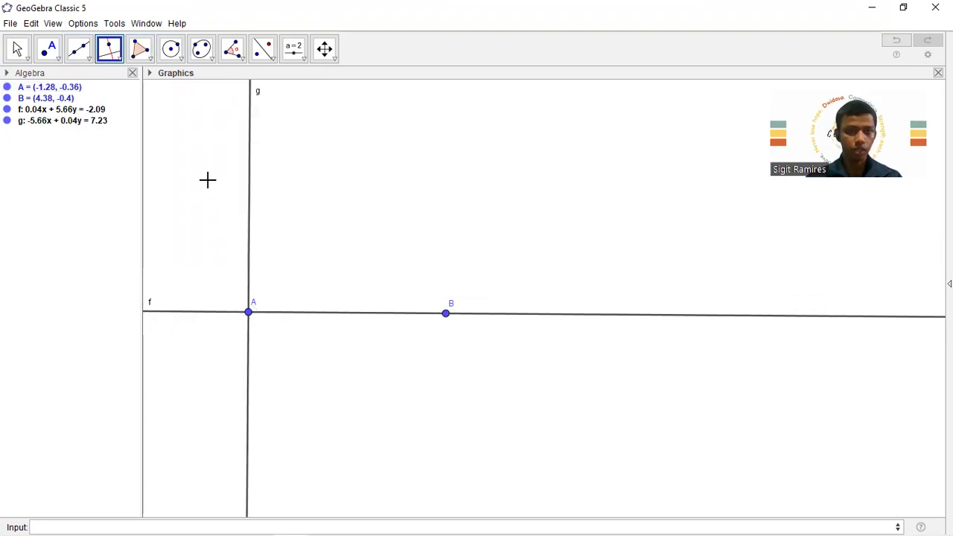
- Draw a slanted line through point B and a new point on the perpendicular line at about (-1.25, 4.1)
{"action": "left_click", "coordinate": [84, 55]}
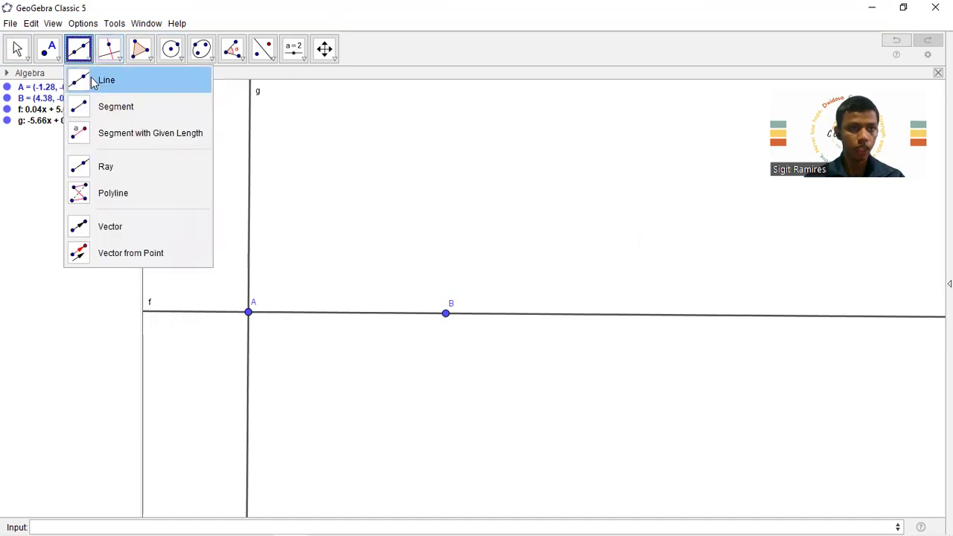
{"action": "left_click", "coordinate": [95, 82]}
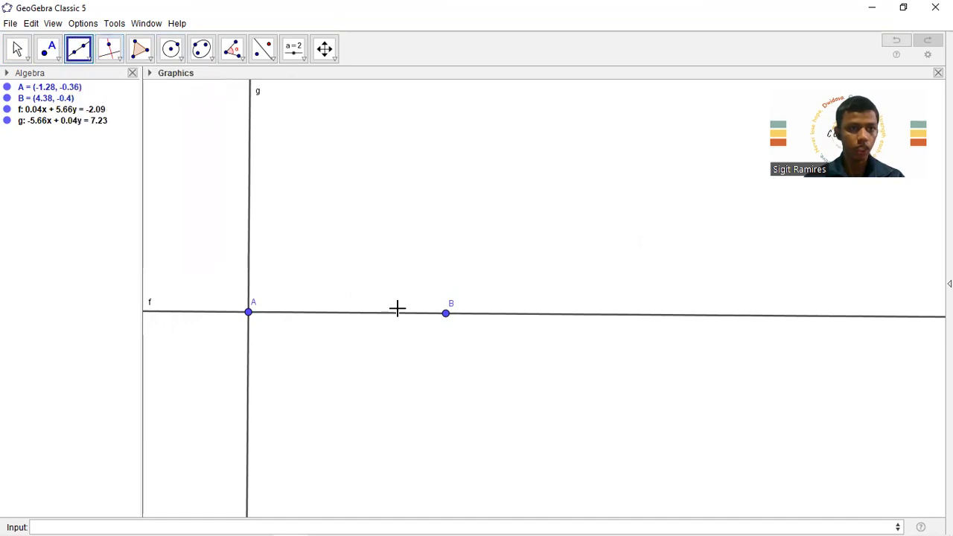
{"action": "left_click", "coordinate": [446, 316]}
{"action": "left_click", "coordinate": [250, 154]}
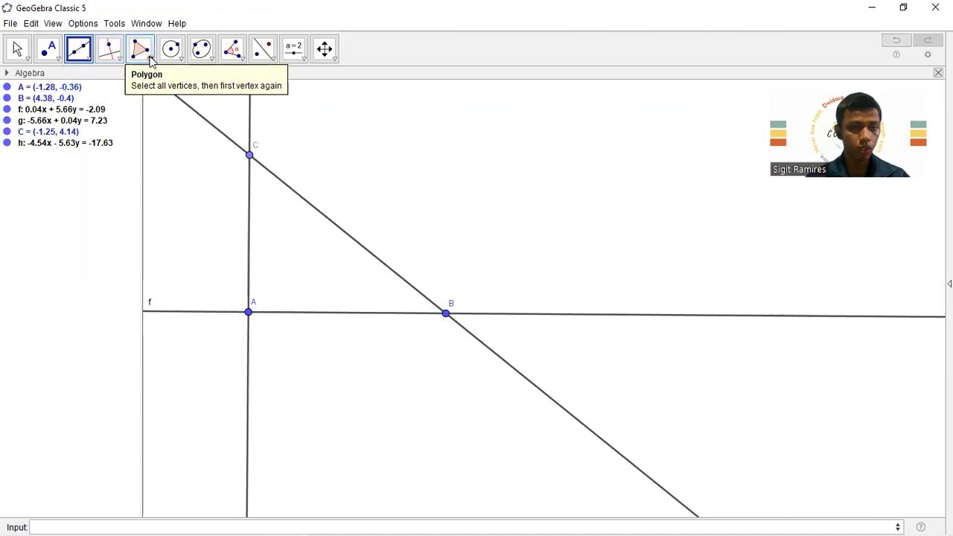
- Draw the three triangle sides as segments from A to B, A to C and C to B
{"action": "left_click", "coordinate": [79, 49]}
{"action": "left_click", "coordinate": [115, 107]}
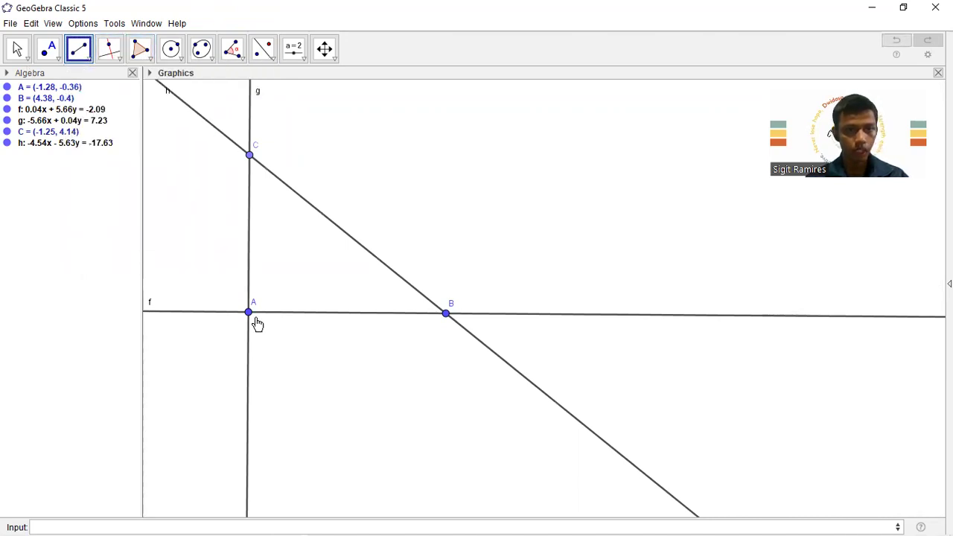
{"action": "left_click", "coordinate": [250, 314]}
{"action": "left_click", "coordinate": [446, 314]}
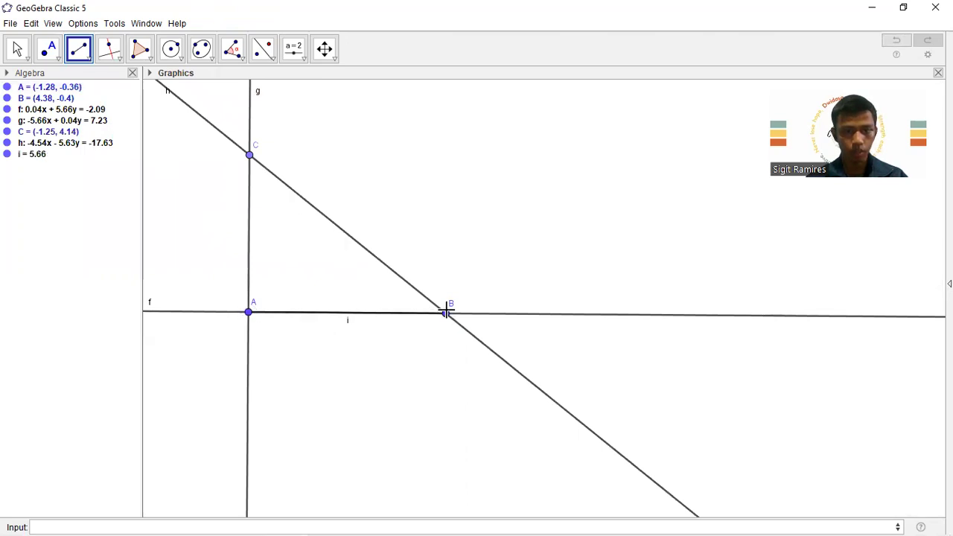
{"action": "left_click", "coordinate": [248, 312]}
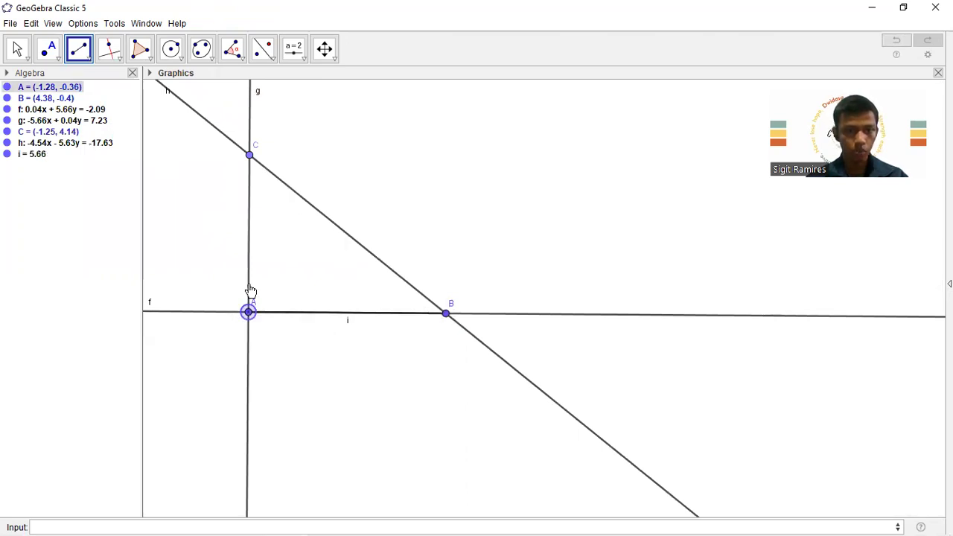
{"action": "left_click", "coordinate": [250, 153]}
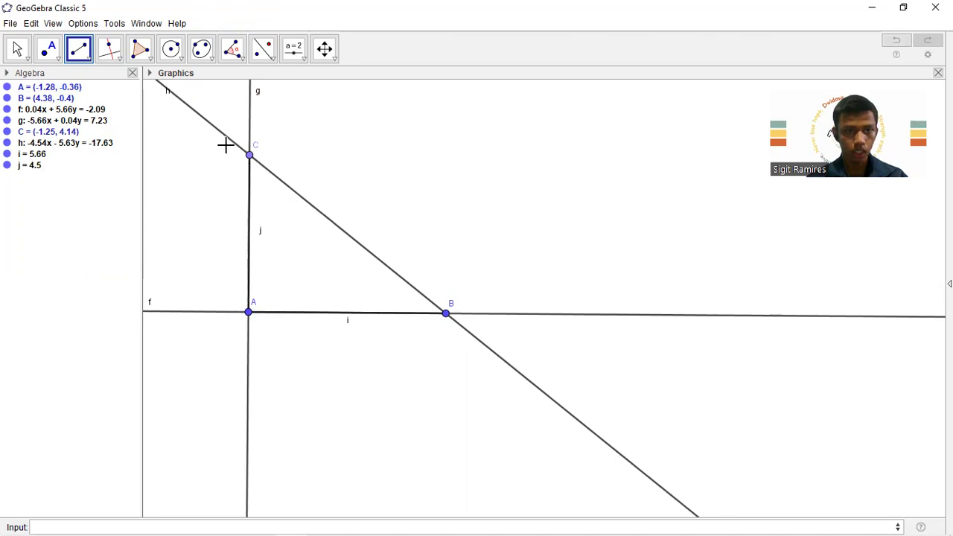
{"action": "left_click", "coordinate": [251, 156]}
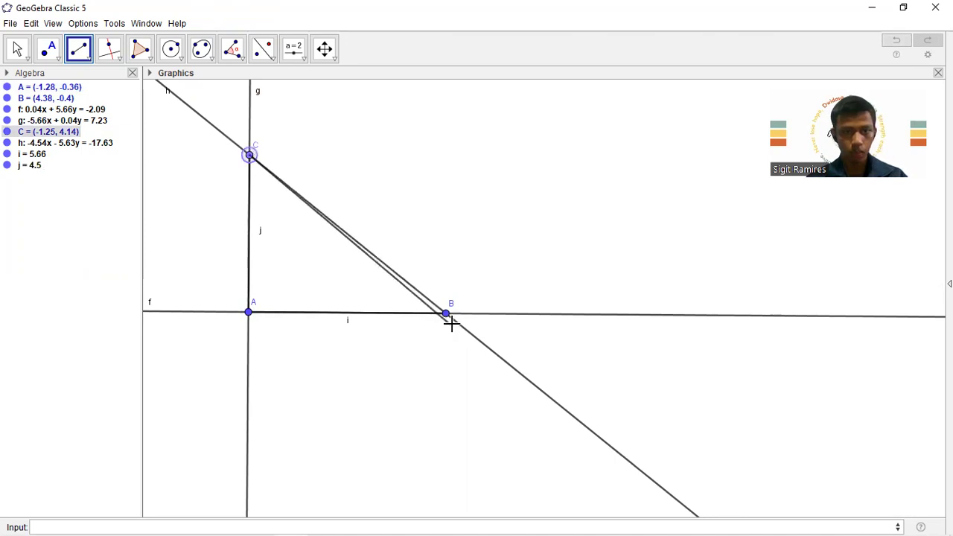
{"action": "left_click", "coordinate": [446, 314]}
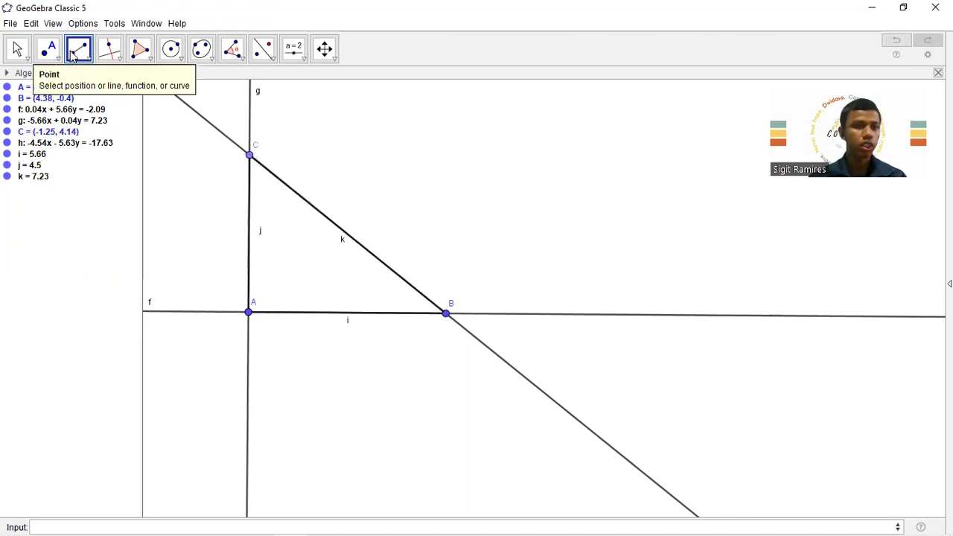
- Hide the slanted, vertical and horizontal construction lines so that only the triangle's segments and points are shown
{"action": "left_click", "coordinate": [147, 58]}
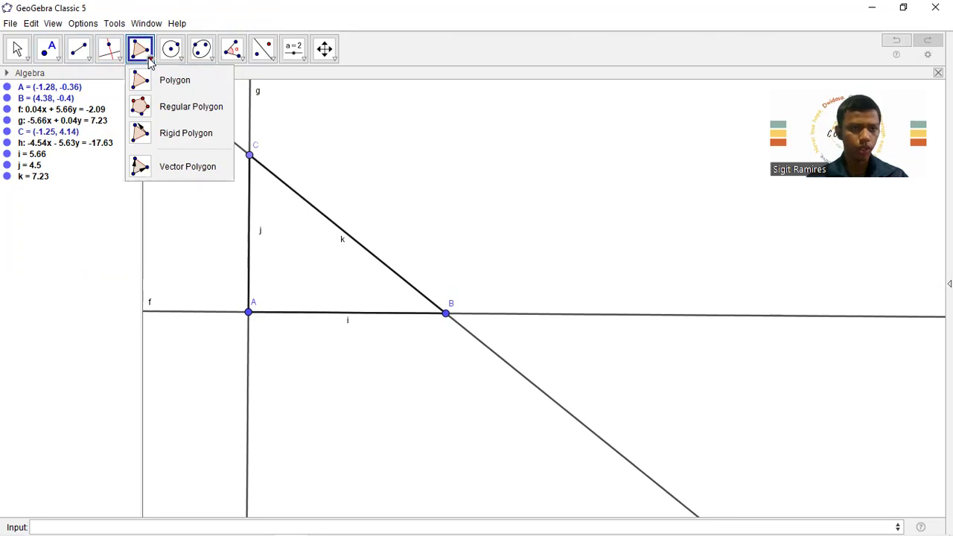
{"action": "left_click", "coordinate": [17, 49]}
{"action": "left_click", "coordinate": [186, 107]}
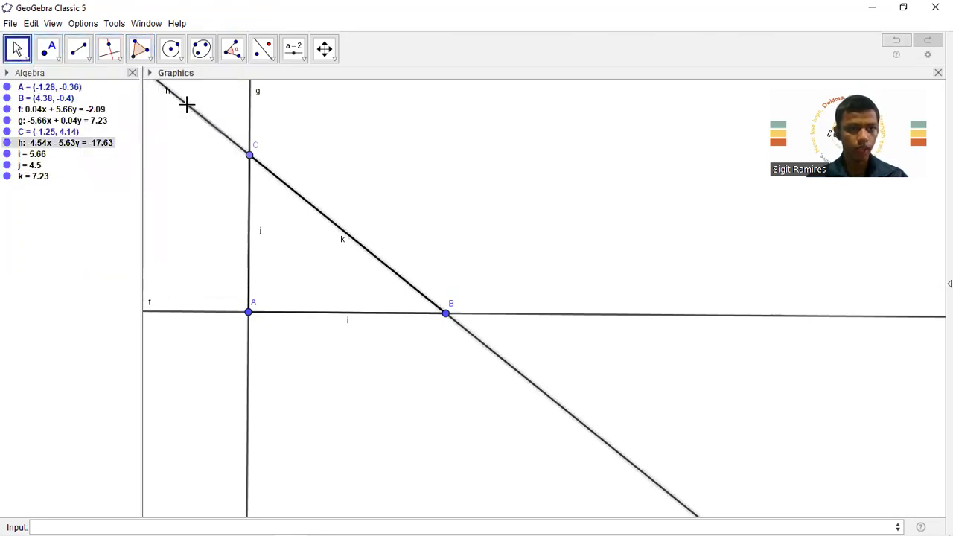
{"action": "left_click", "coordinate": [6, 144]}
{"action": "left_click", "coordinate": [250, 117]}
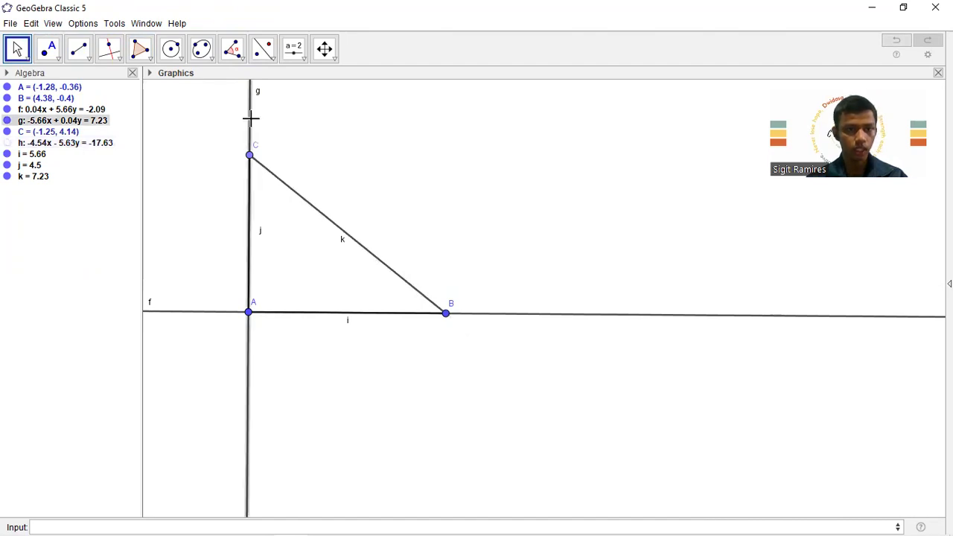
{"action": "left_click", "coordinate": [6, 121]}
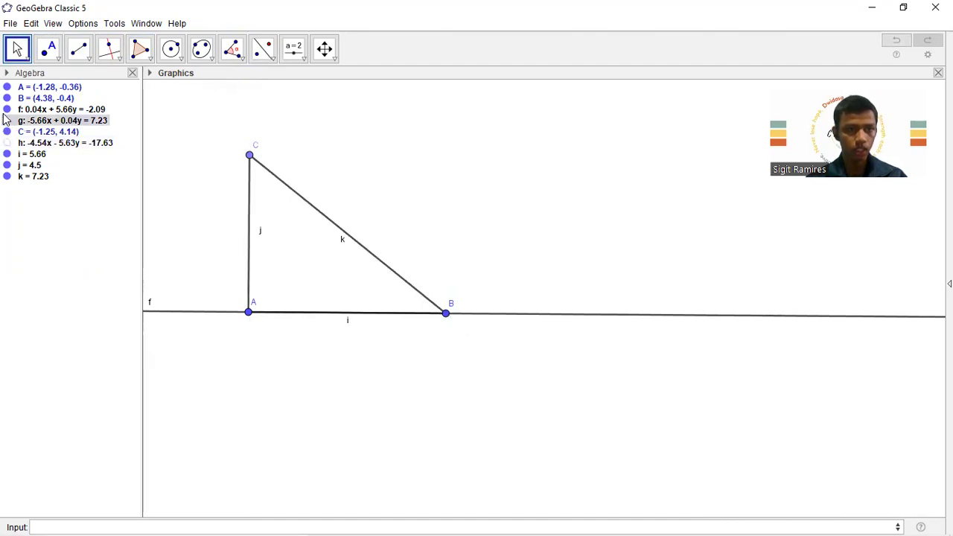
{"action": "left_click", "coordinate": [7, 110]}
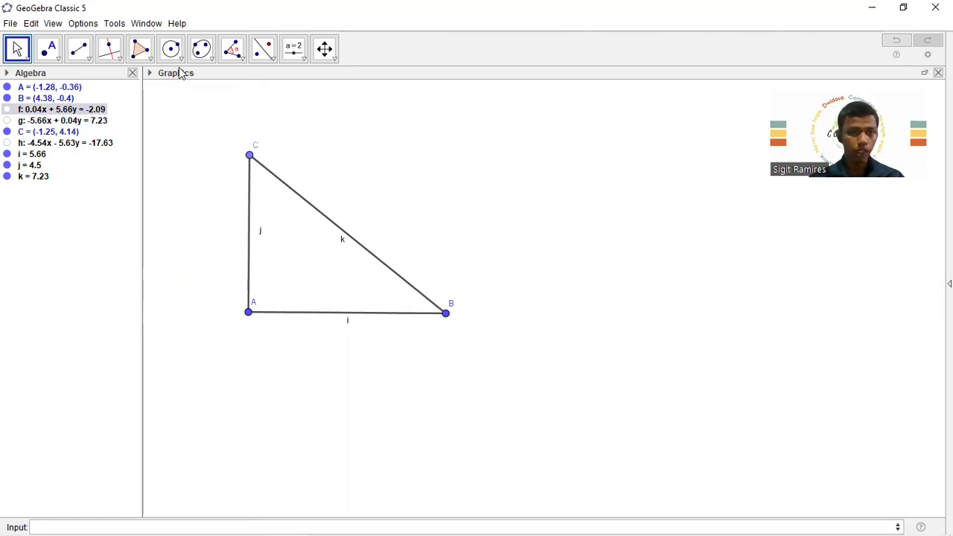
- Mark the triangle's angle at vertex A using the Angle tool with points B, A and C
{"action": "left_click", "coordinate": [324, 49]}
{"action": "left_click_drag", "start_coordinate": [297, 92], "coordinate": [389, 106]}
{"action": "left_click", "coordinate": [231, 48]}
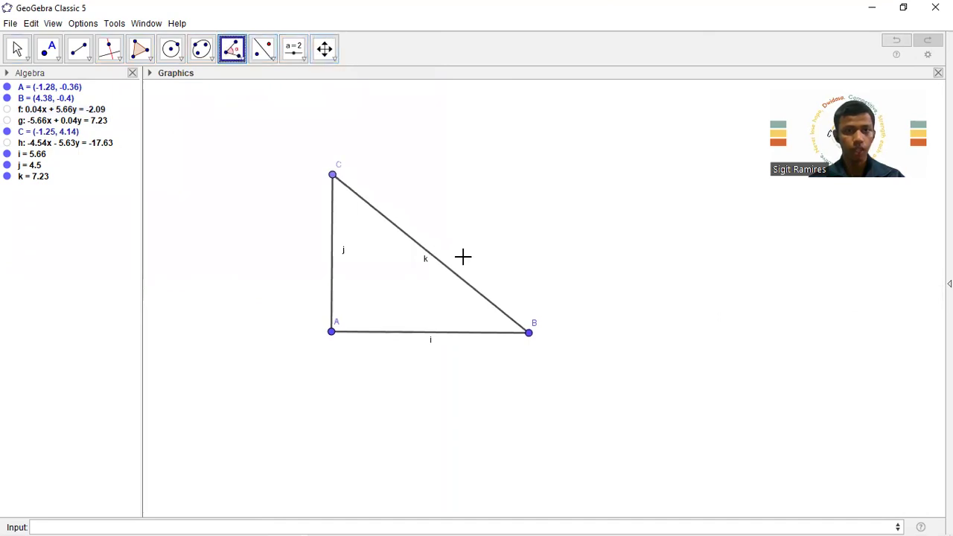
{"action": "left_click", "coordinate": [528, 335]}
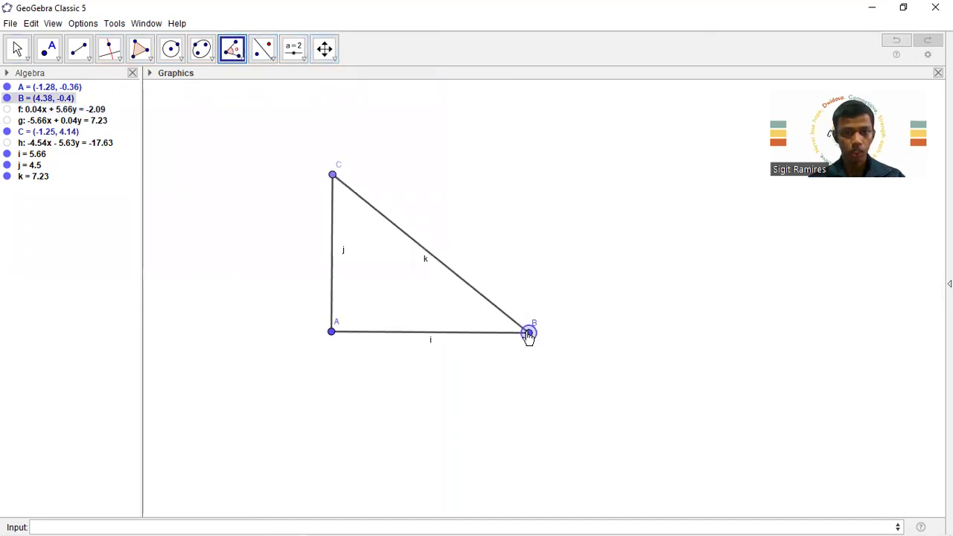
{"action": "left_click", "coordinate": [330, 333]}
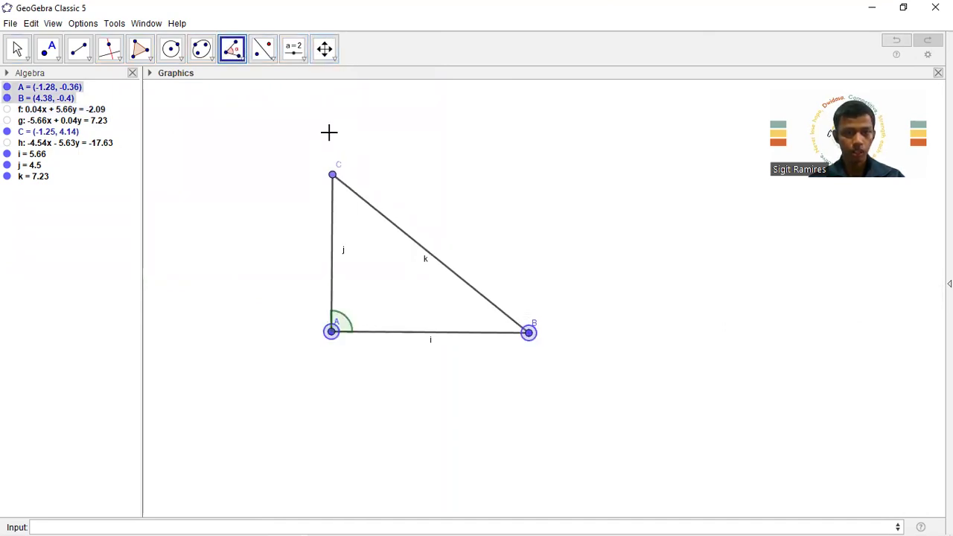
{"action": "left_click", "coordinate": [332, 176]}
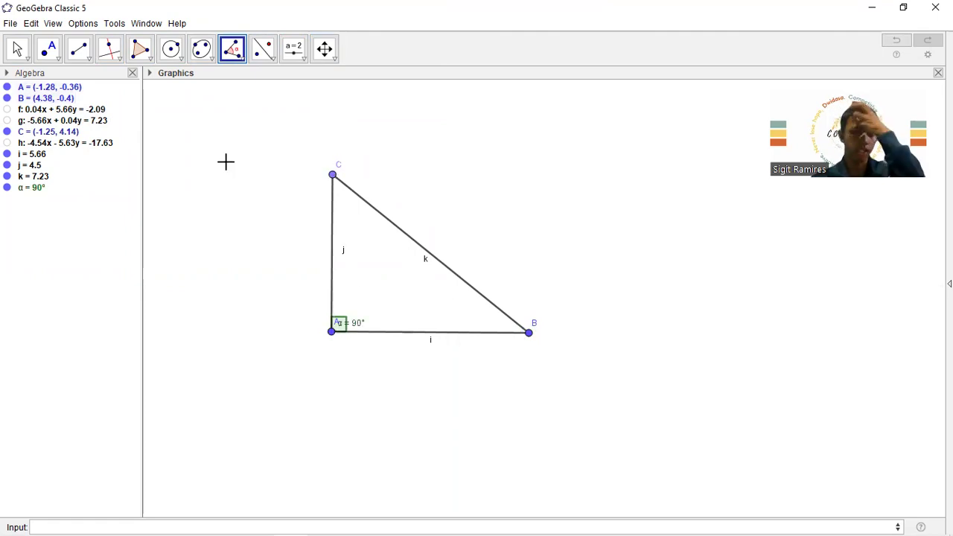
- Try to construct a regular polygon with 4 vertices on the triangle's base from A to B, and undo it
{"action": "left_click", "coordinate": [148, 59]}
{"action": "left_click", "coordinate": [172, 107]}
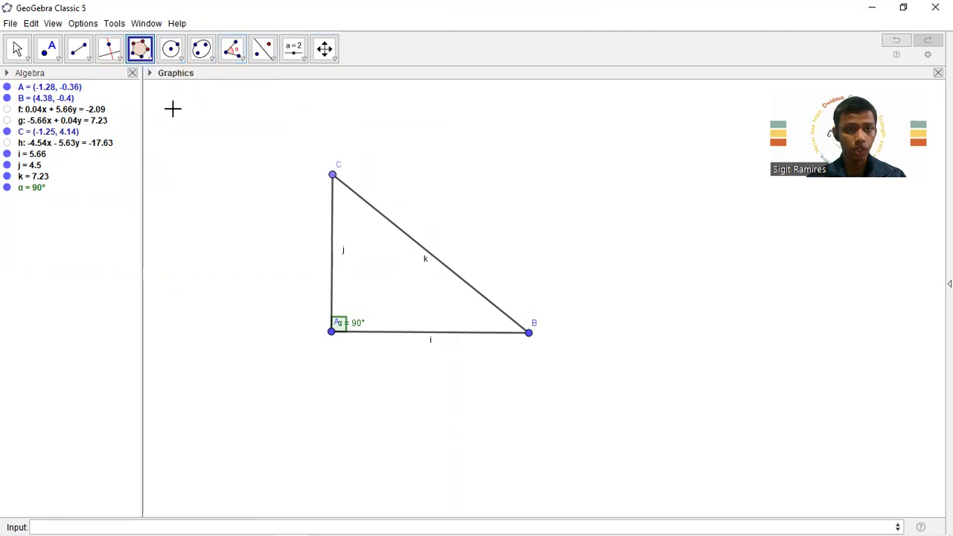
{"action": "left_click", "coordinate": [439, 332]}
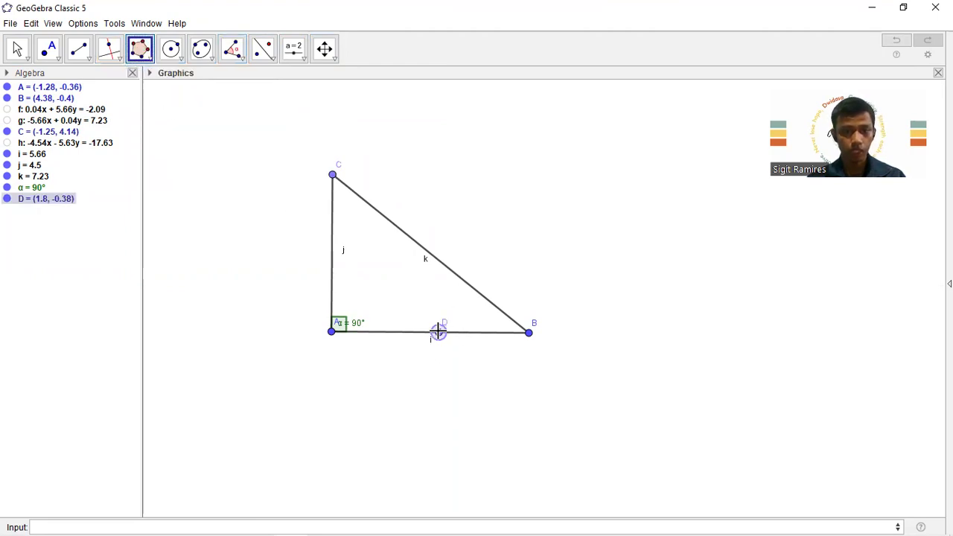
{"action": "key", "text": "ctrl+z"}
{"action": "left_click", "coordinate": [333, 335]}
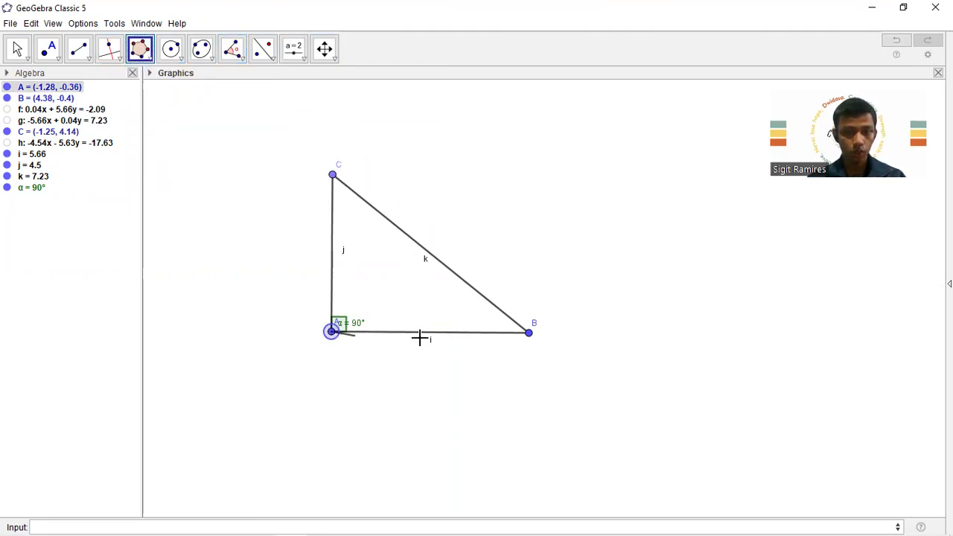
{"action": "left_click", "coordinate": [529, 335]}
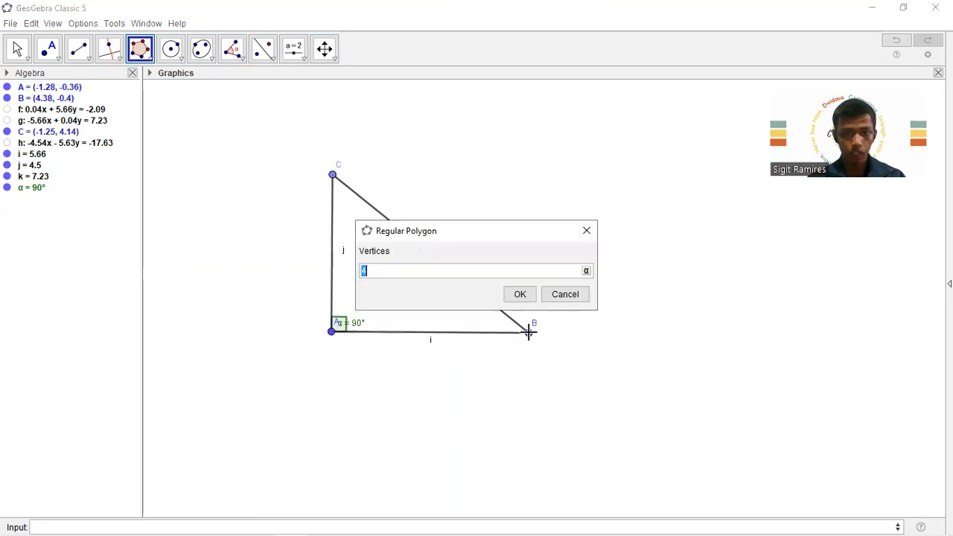
{"action": "key", "text": "Return"}
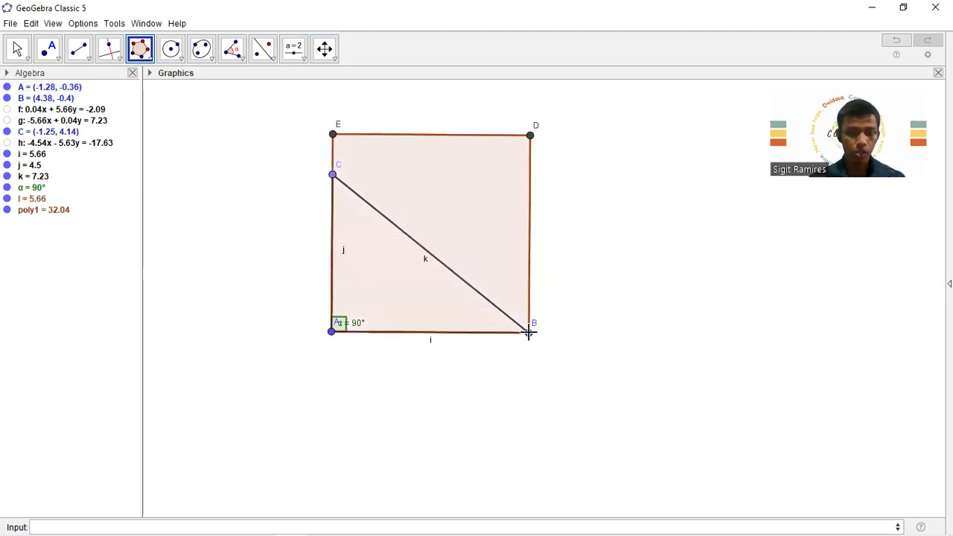
{"action": "key", "text": "ctrl+z"}
- Construct a regular polygon with 4 vertices on the triangle's base from B to A, outside the triangle
{"action": "left_click", "coordinate": [528, 333]}
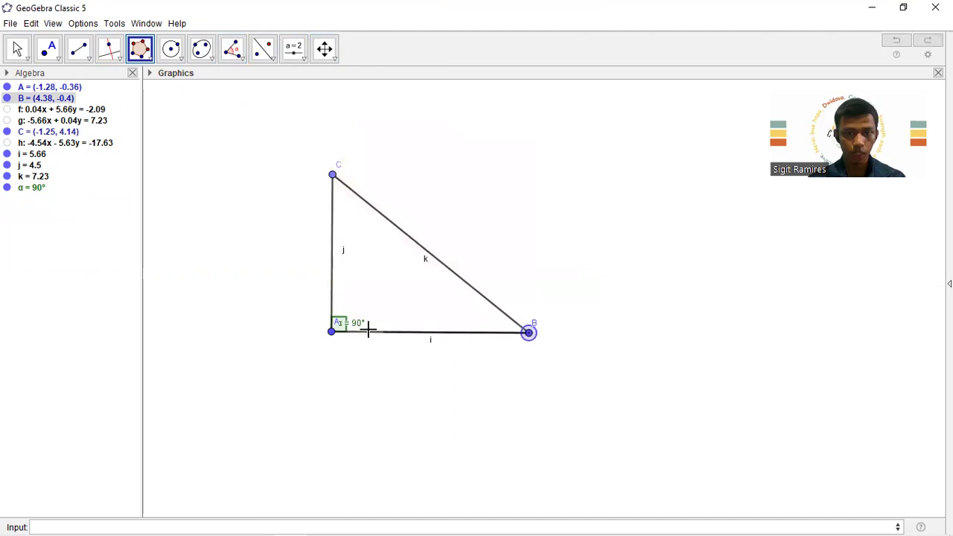
{"action": "left_click", "coordinate": [331, 333]}
{"action": "key", "text": "Return"}
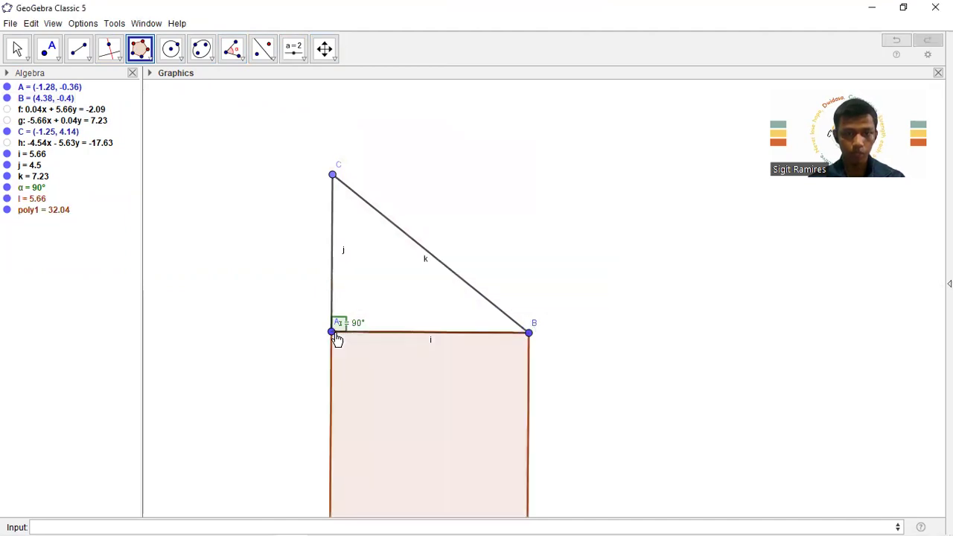
- Construct regular polygons with 4 vertices on the triangle's sides from A to C and from C to B, outside the triangle
{"action": "left_click", "coordinate": [332, 334]}
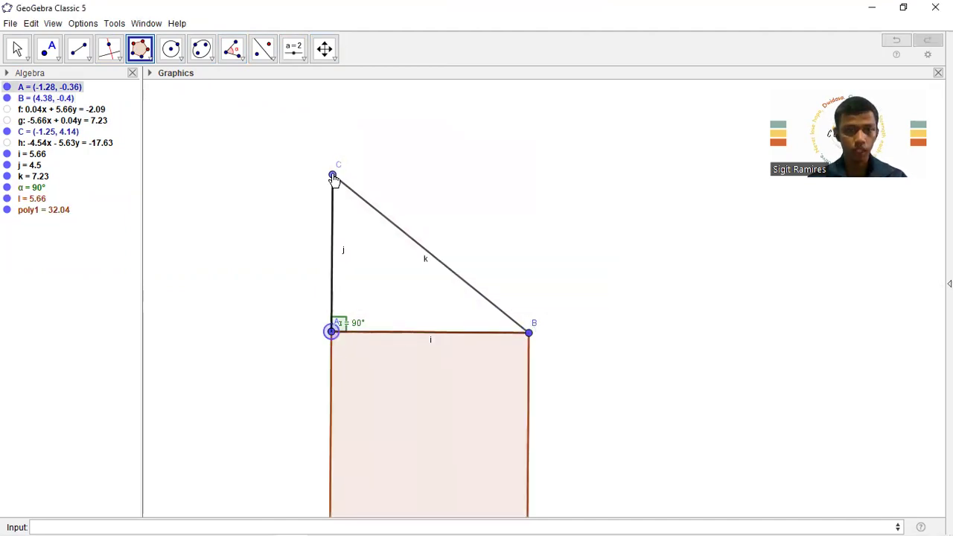
{"action": "left_click", "coordinate": [333, 175]}
{"action": "key", "text": "Return"}
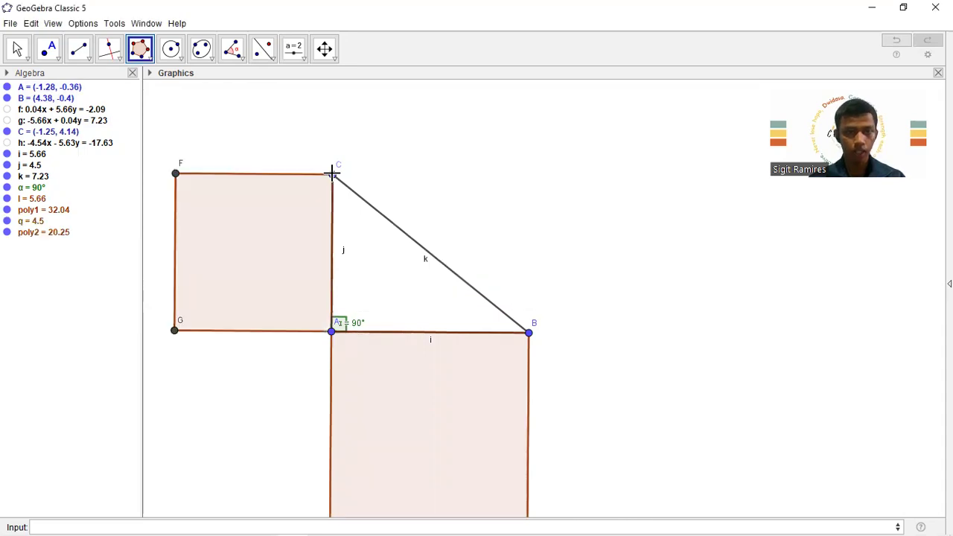
{"action": "left_click", "coordinate": [332, 174]}
{"action": "left_click", "coordinate": [529, 333]}
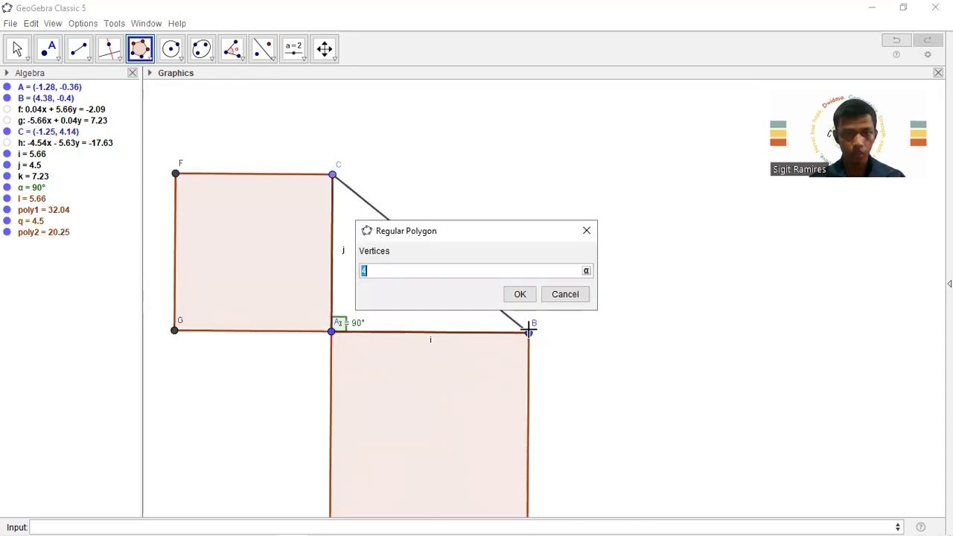
{"action": "key", "text": "Return"}
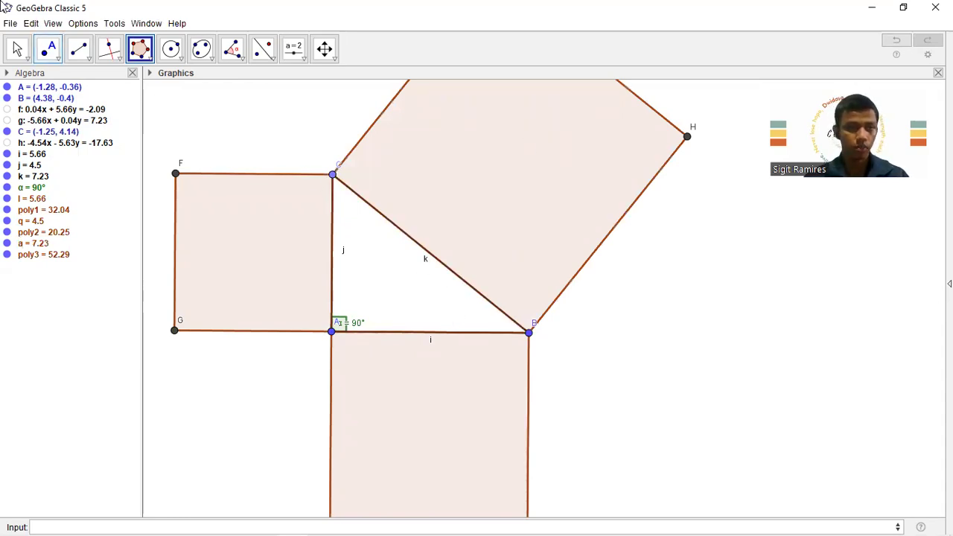
- Show a label with the value on the square built on side AC
{"action": "left_click", "coordinate": [18, 49]}
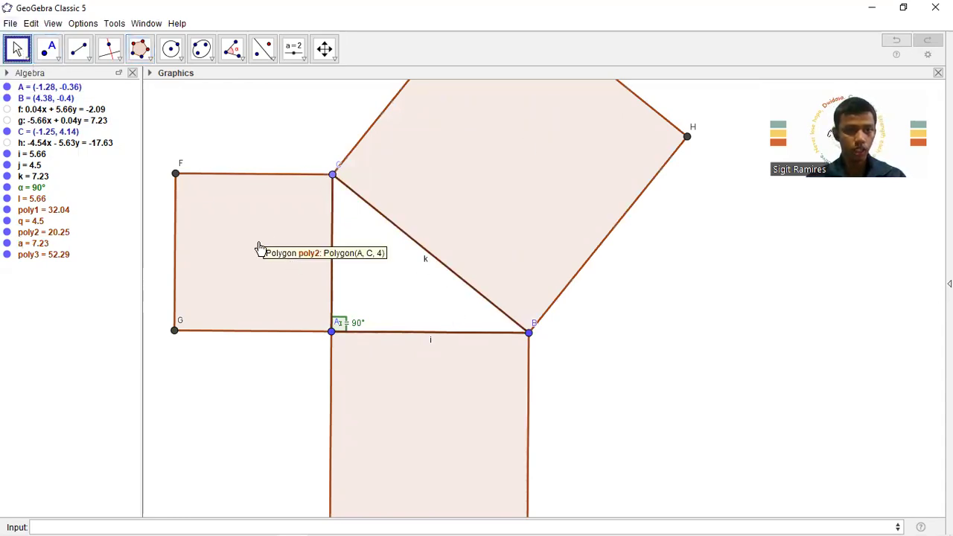
{"action": "right_click", "coordinate": [227, 239]}
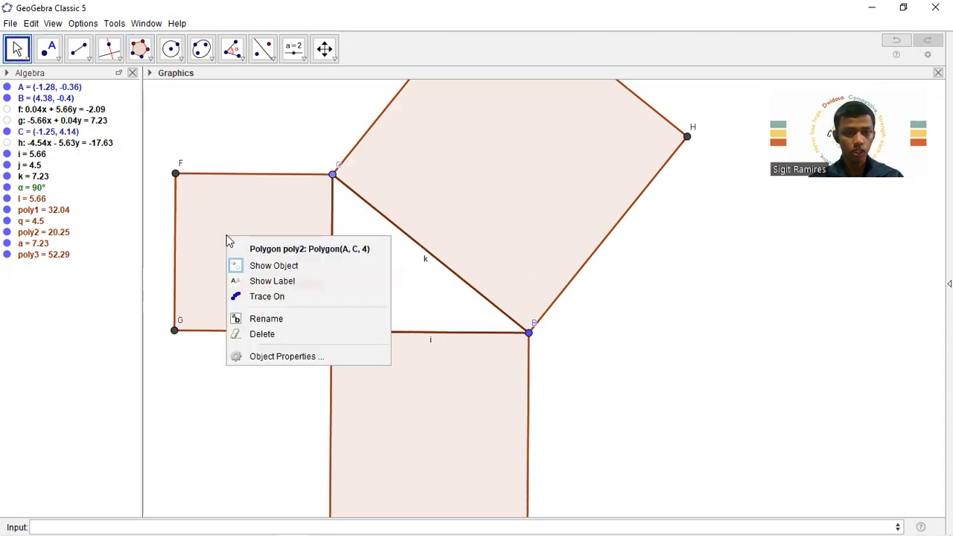
{"action": "left_click", "coordinate": [290, 356]}
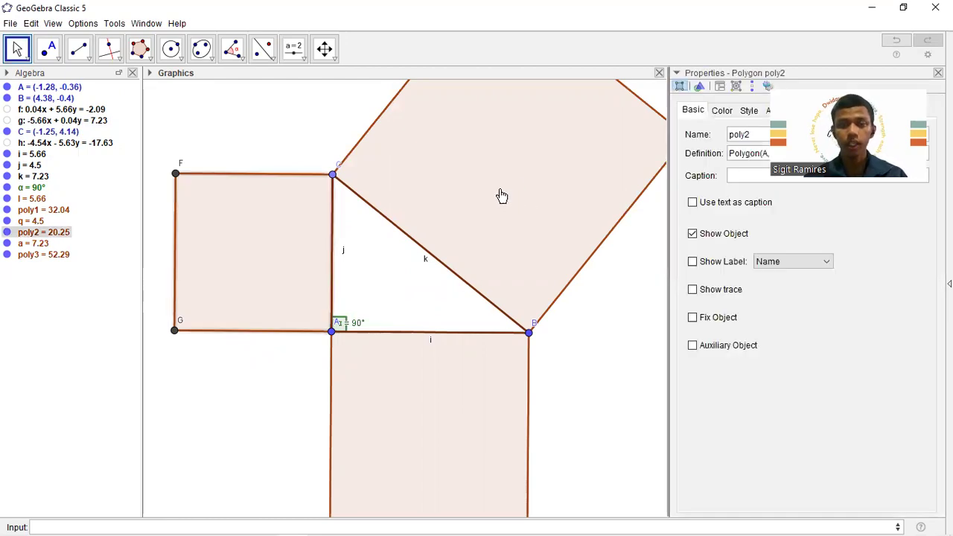
{"action": "left_click", "coordinate": [692, 262]}
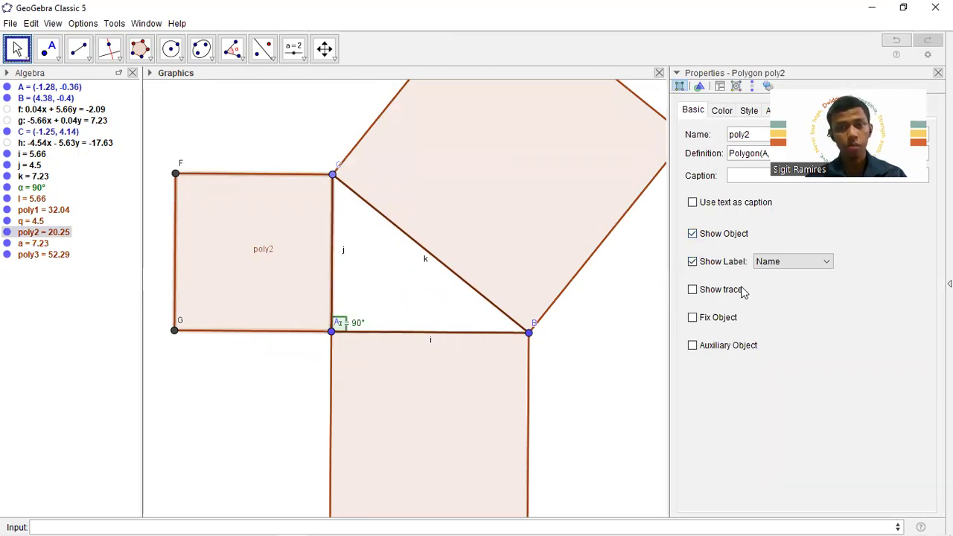
{"action": "left_click", "coordinate": [794, 262]}
{"action": "left_click", "coordinate": [789, 302]}
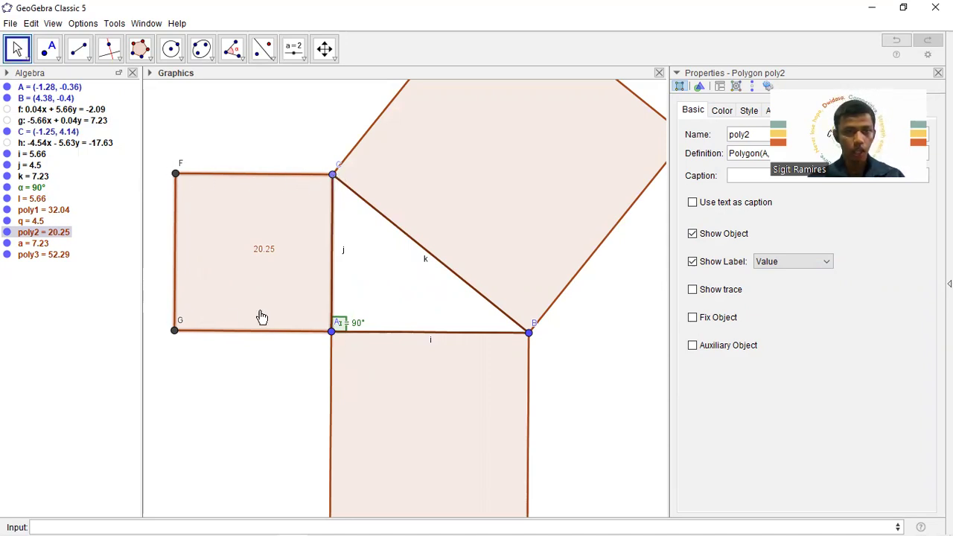
- Show a label with the value on the square built on the triangle's base AB
{"action": "left_click", "coordinate": [421, 421]}
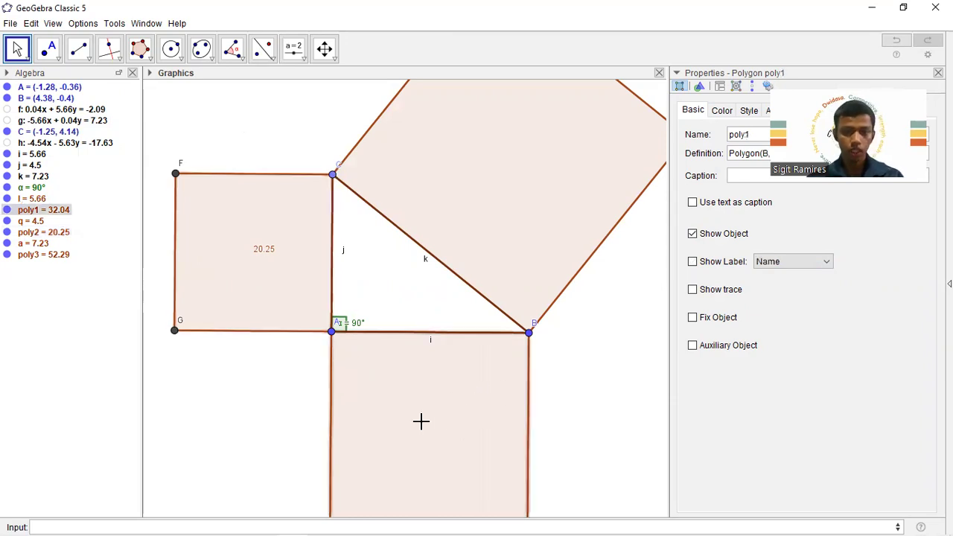
{"action": "left_click", "coordinate": [701, 265]}
{"action": "left_click", "coordinate": [774, 262]}
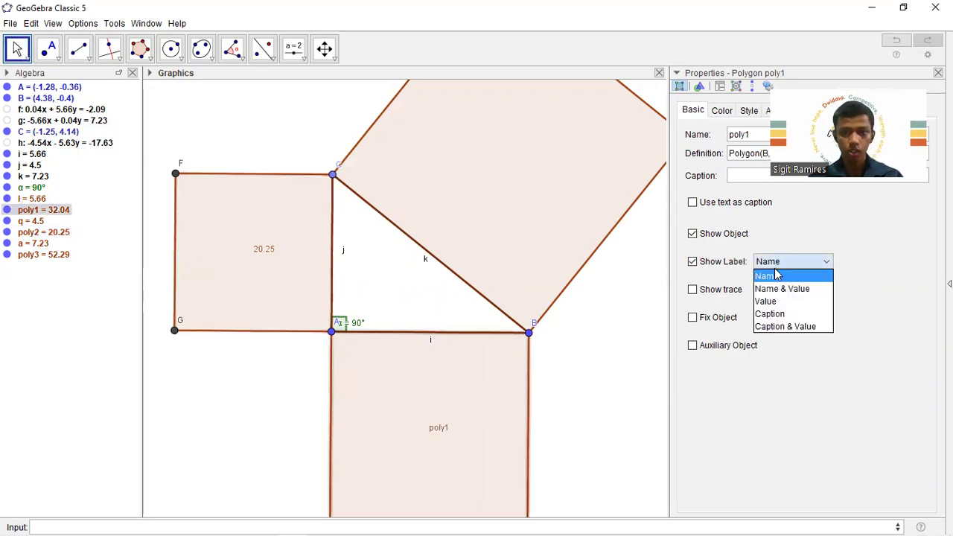
{"action": "left_click", "coordinate": [772, 300]}
- Show a label with the value on the square built on hypotenuse CB, and close the object properties
{"action": "left_click", "coordinate": [491, 207]}
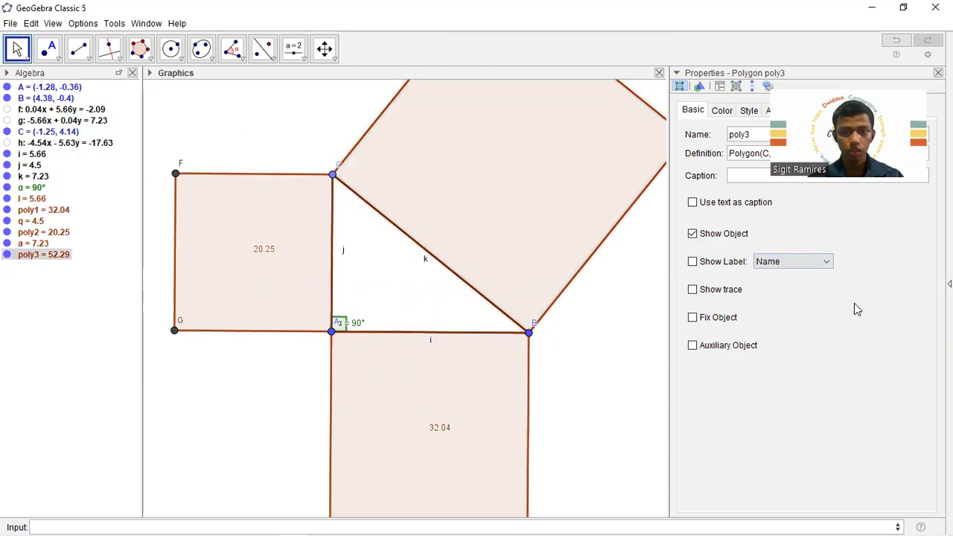
{"action": "left_click", "coordinate": [692, 262]}
{"action": "left_click", "coordinate": [801, 264]}
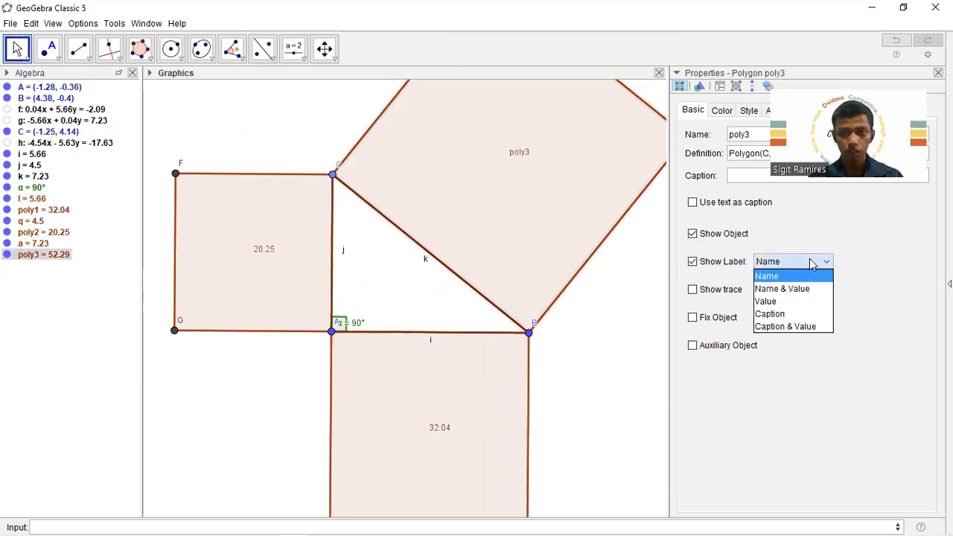
{"action": "left_click", "coordinate": [791, 301]}
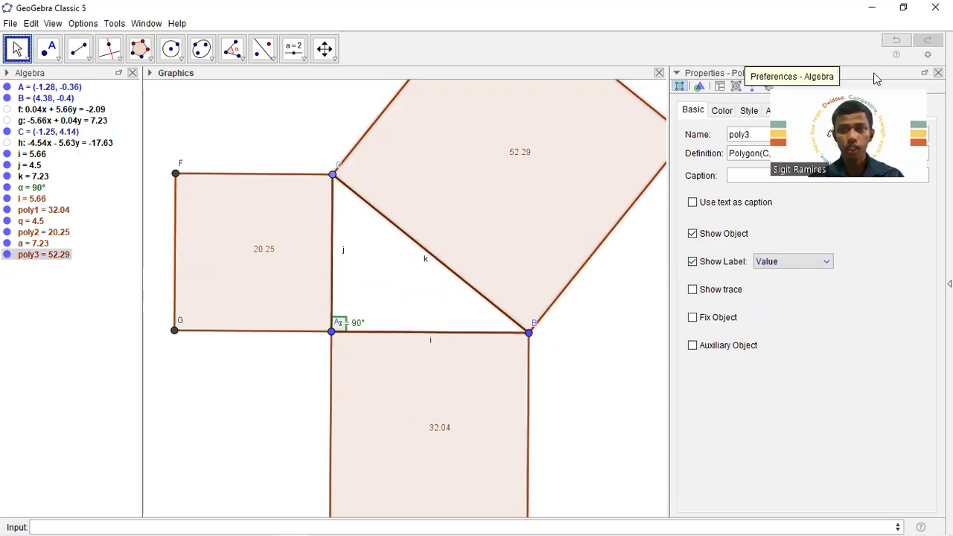
{"action": "left_click", "coordinate": [937, 73]}
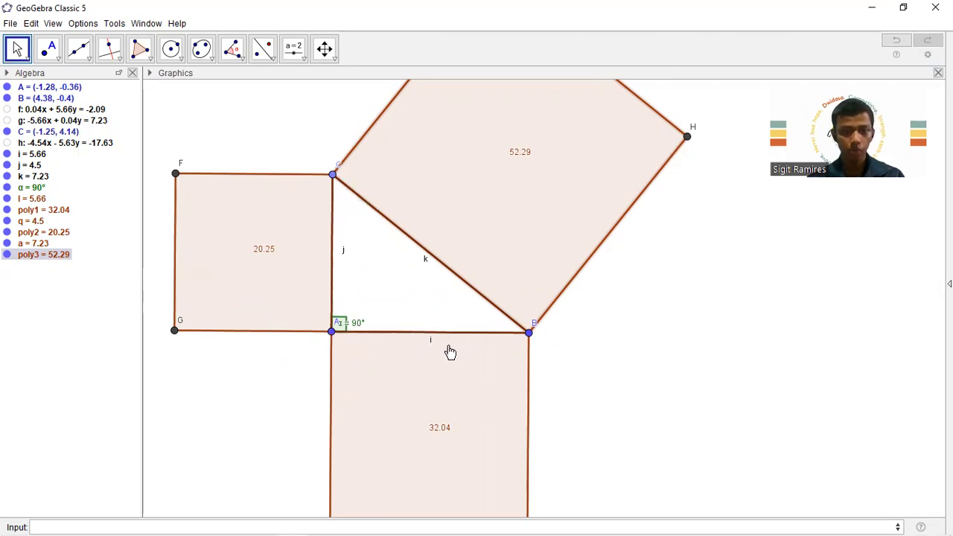
- Move vertex B inward and back outward to resize the triangle and its squares, ending at about (4.44, -0.49)
{"action": "scroll", "coordinate": [449, 351], "scroll_direction": "down", "scroll_amount": 3}
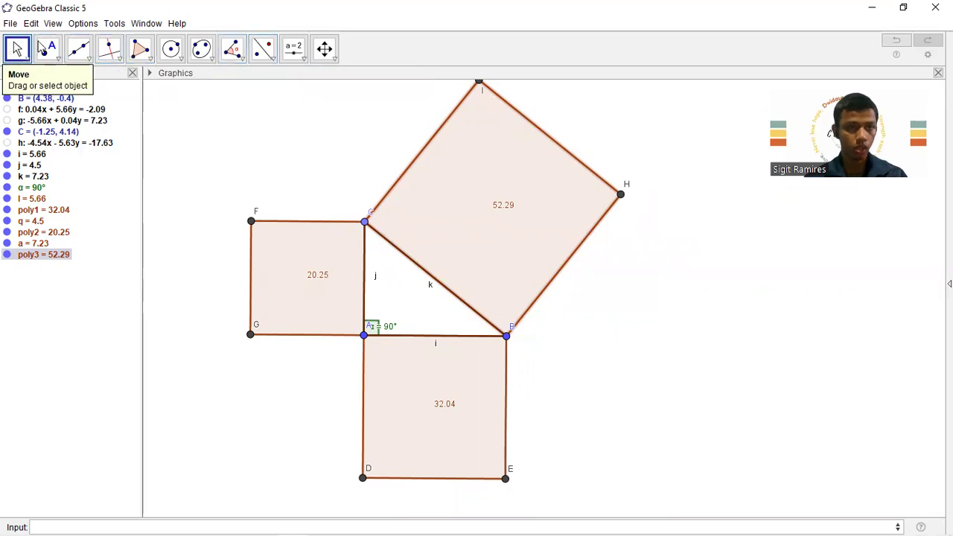
{"action": "left_click_drag", "start_coordinate": [506, 335], "coordinate": [464, 354]}
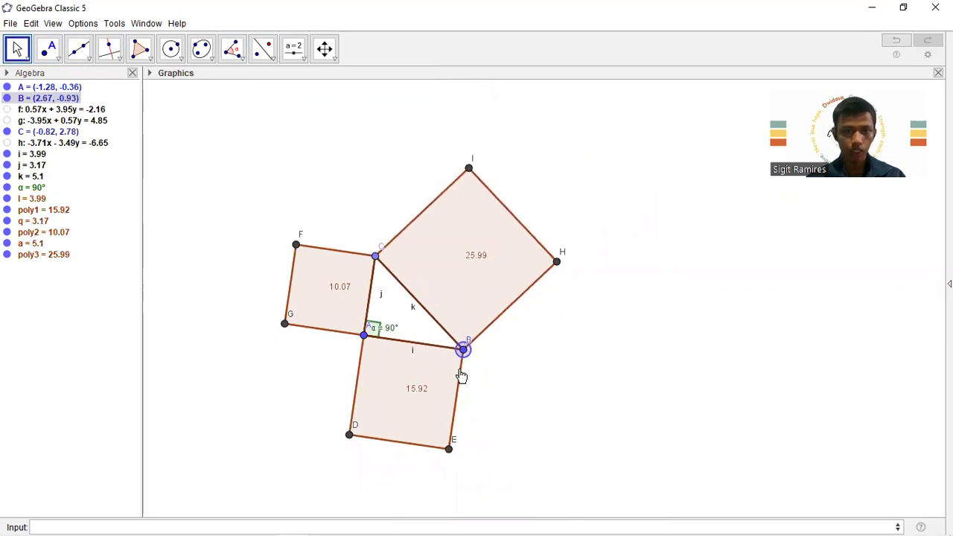
{"action": "left_click_drag", "start_coordinate": [463, 350], "coordinate": [491, 338]}
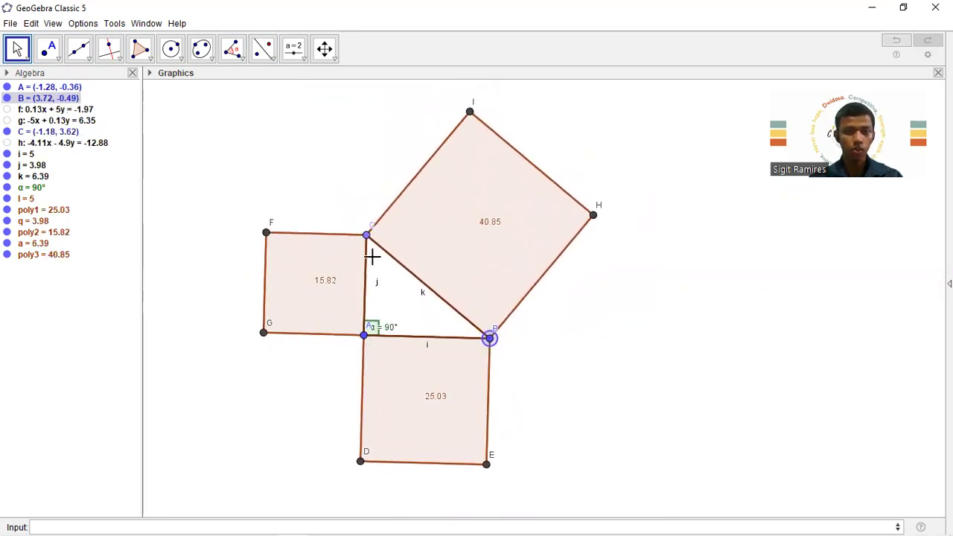
{"action": "mouse_move", "coordinate": [490, 339]}
{"action": "left_mouse_down"}
{"action": "mouse_move", "coordinate": [477, 344]}
{"action": "mouse_move", "coordinate": [511, 350]}
{"action": "mouse_move", "coordinate": [508, 339]}
{"action": "left_mouse_up"}
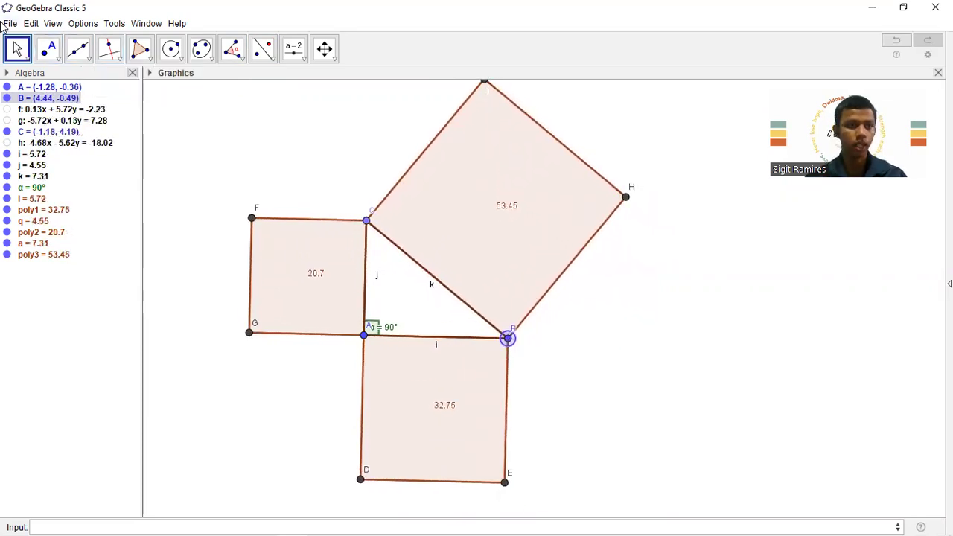
- Start a new file without saving the changes to the triangle construction
{"action": "left_click", "coordinate": [9, 24]}
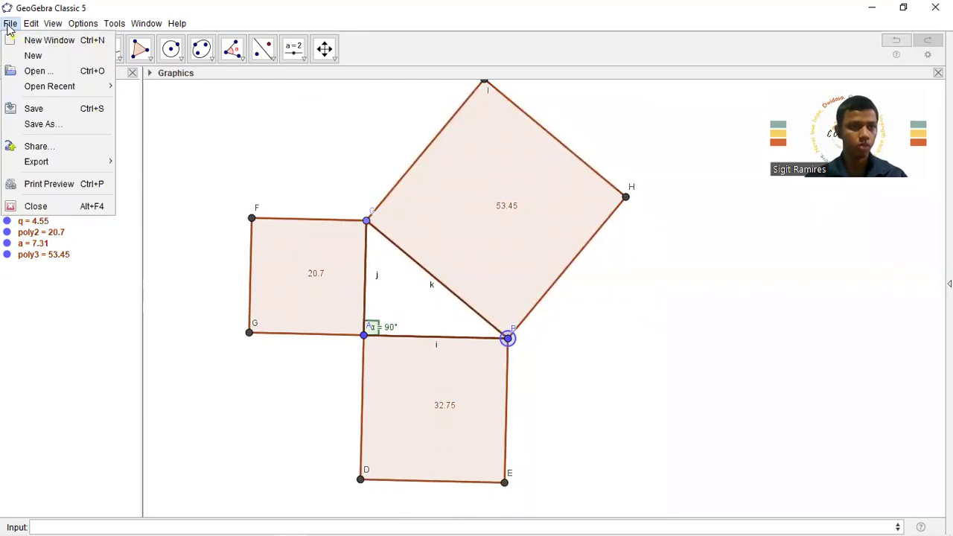
{"action": "left_click", "coordinate": [30, 56]}
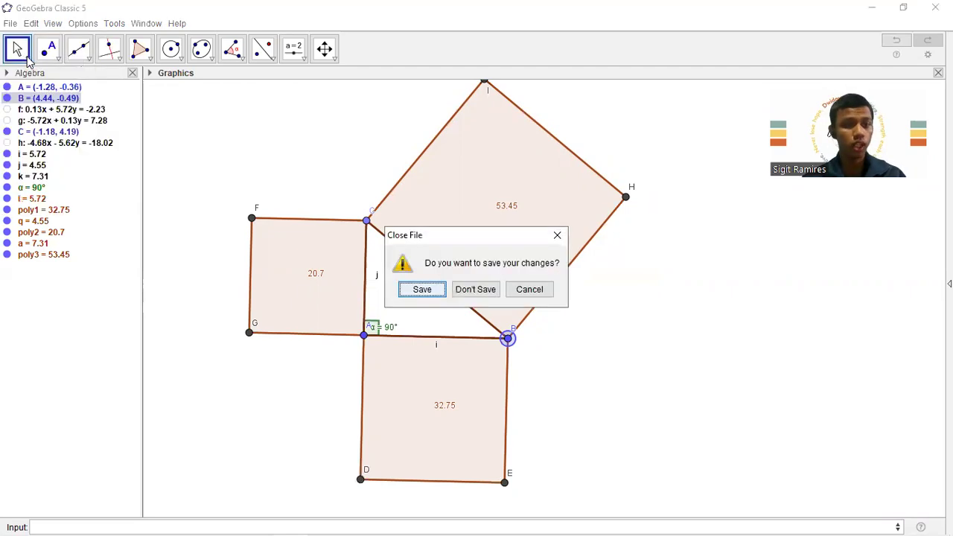
{"action": "left_click", "coordinate": [480, 287]}
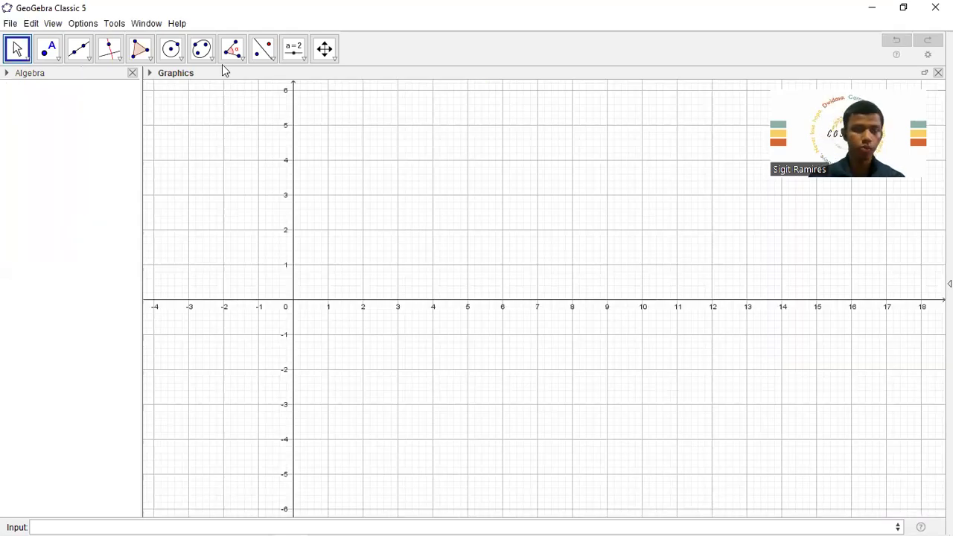
- Draw a circle with its center at (2, 0) through the point (6, 0)
{"action": "left_click", "coordinate": [181, 59]}
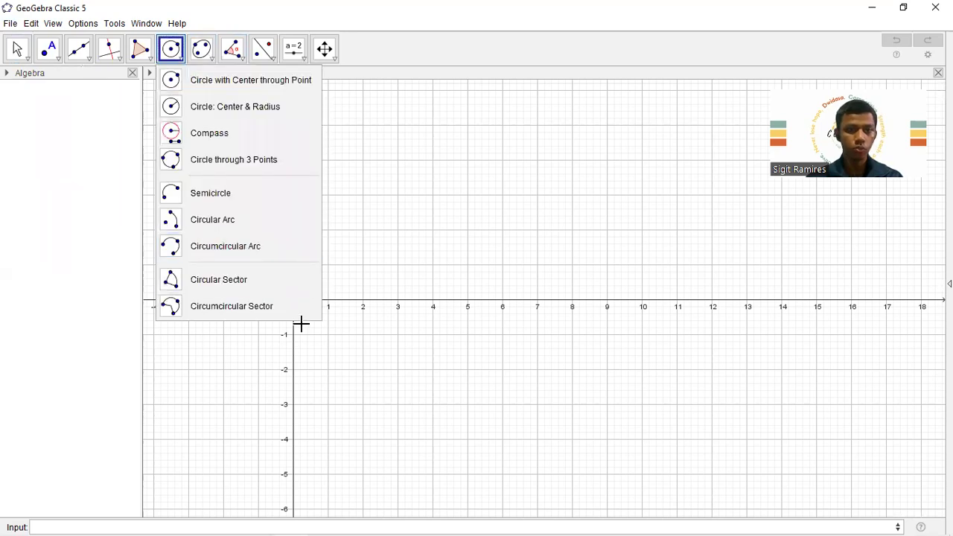
{"action": "mouse_move", "coordinate": [179, 63]}
{"action": "left_click", "coordinate": [200, 80]}
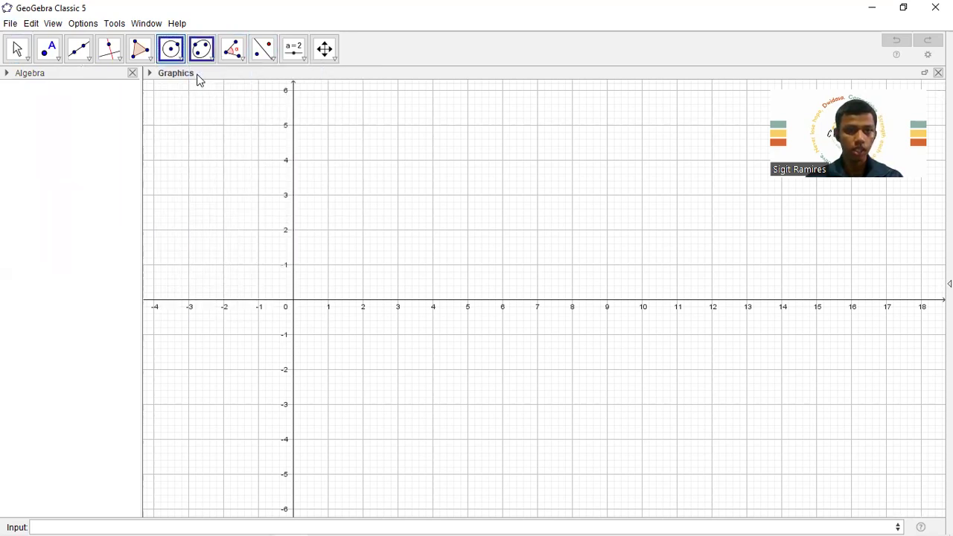
{"action": "left_click", "coordinate": [171, 52]}
{"action": "left_click", "coordinate": [196, 84]}
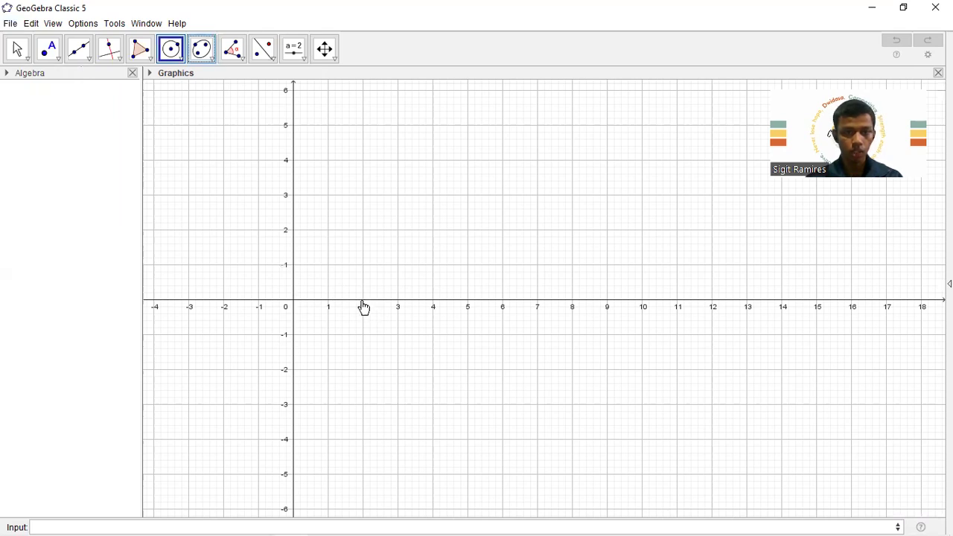
{"action": "left_click", "coordinate": [363, 300]}
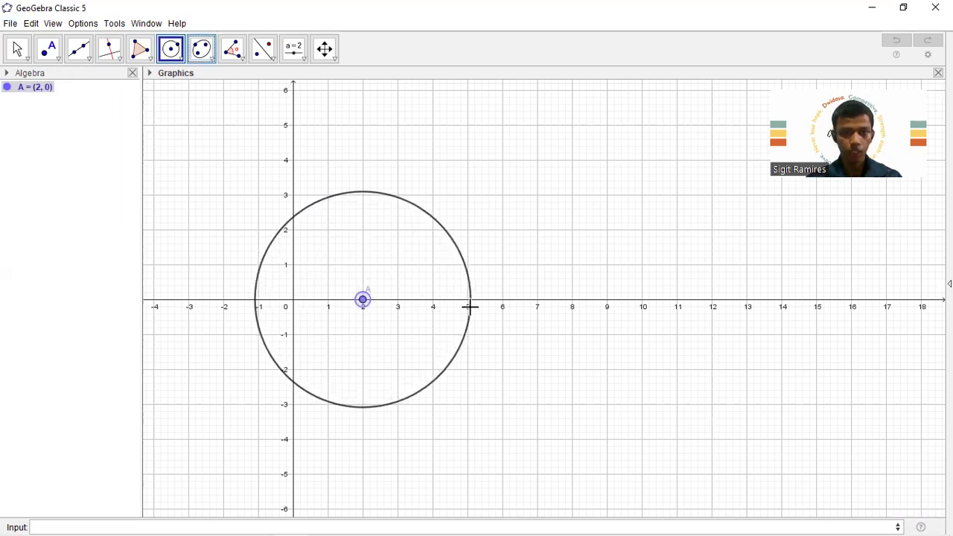
{"action": "left_click", "coordinate": [502, 300]}
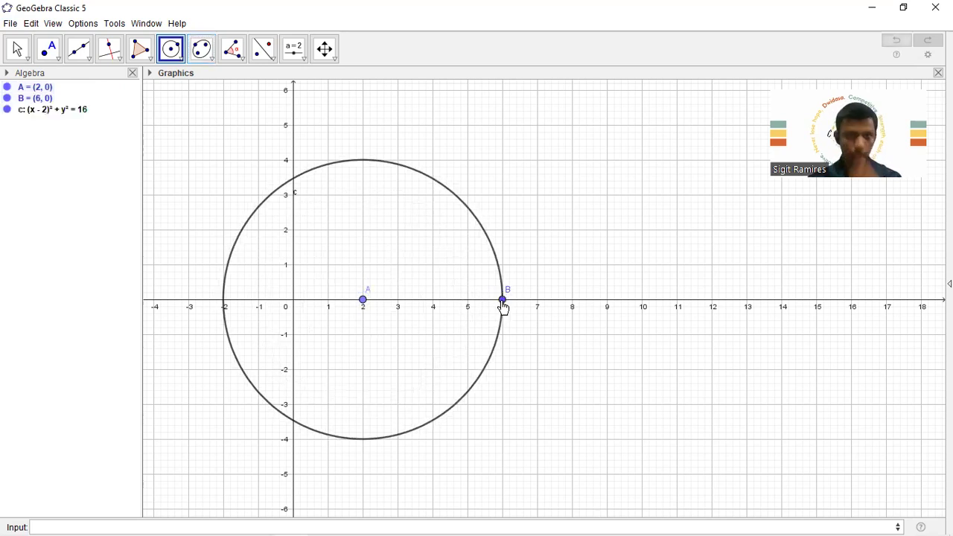
- Place two points on the circle, C at about (0.21, 3.58) and D at about (-1.58, -1.79)
{"action": "left_click", "coordinate": [49, 49]}
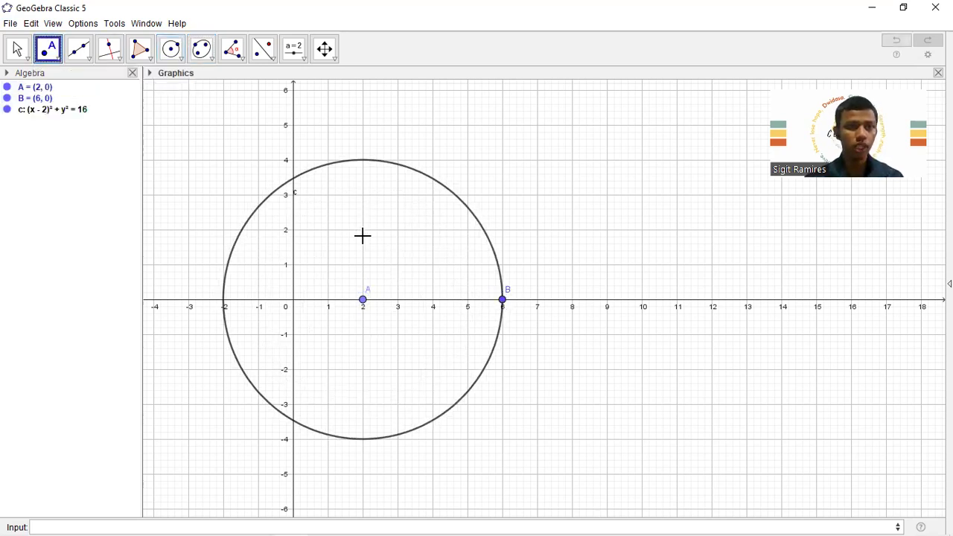
{"action": "left_click", "coordinate": [298, 174]}
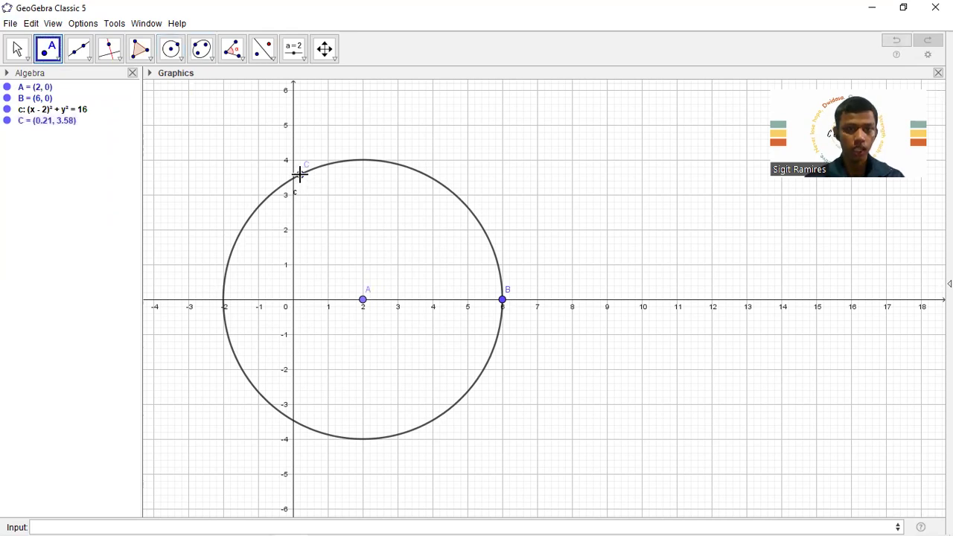
{"action": "left_click", "coordinate": [238, 361]}
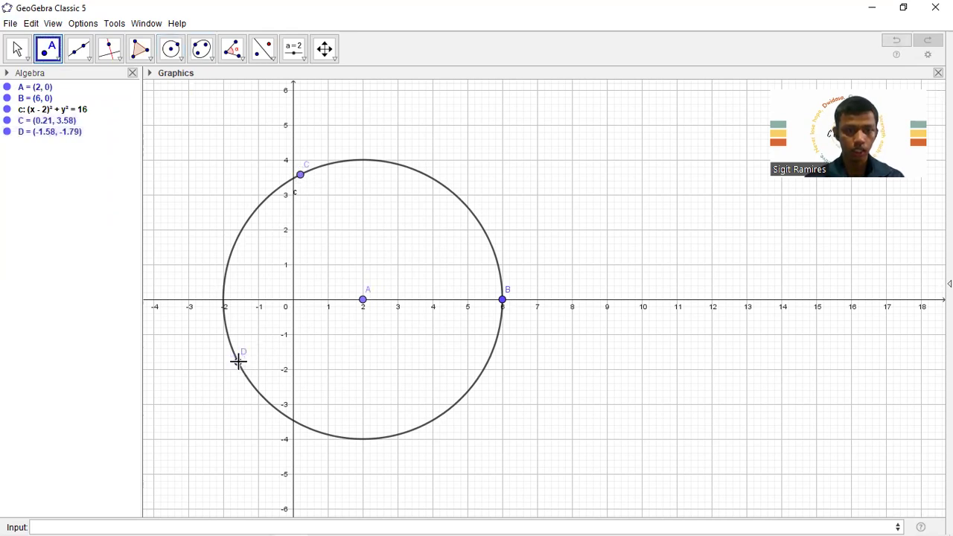
- Draw segments from C to center A, from C to B, and from D to center A
{"action": "left_click", "coordinate": [80, 49]}
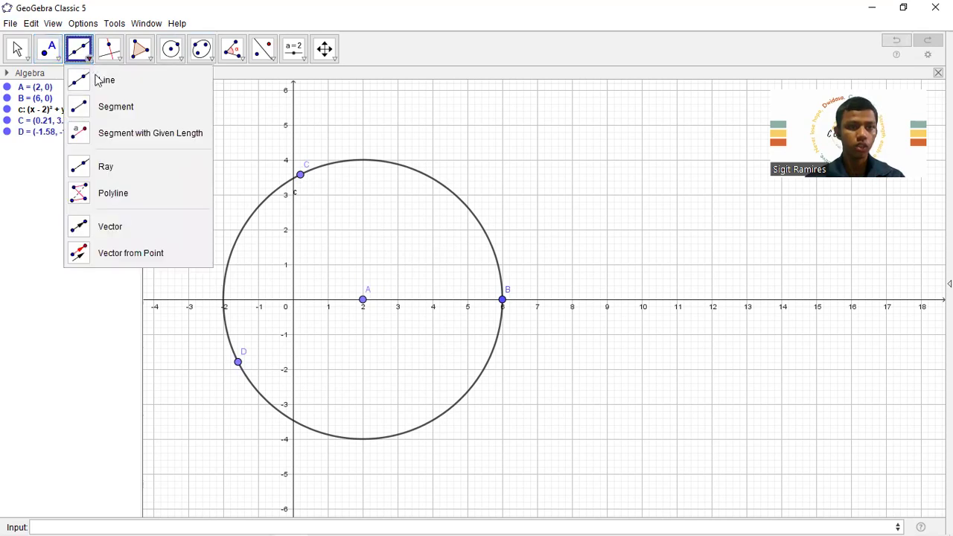
{"action": "left_click", "coordinate": [109, 107]}
{"action": "left_click", "coordinate": [300, 175]}
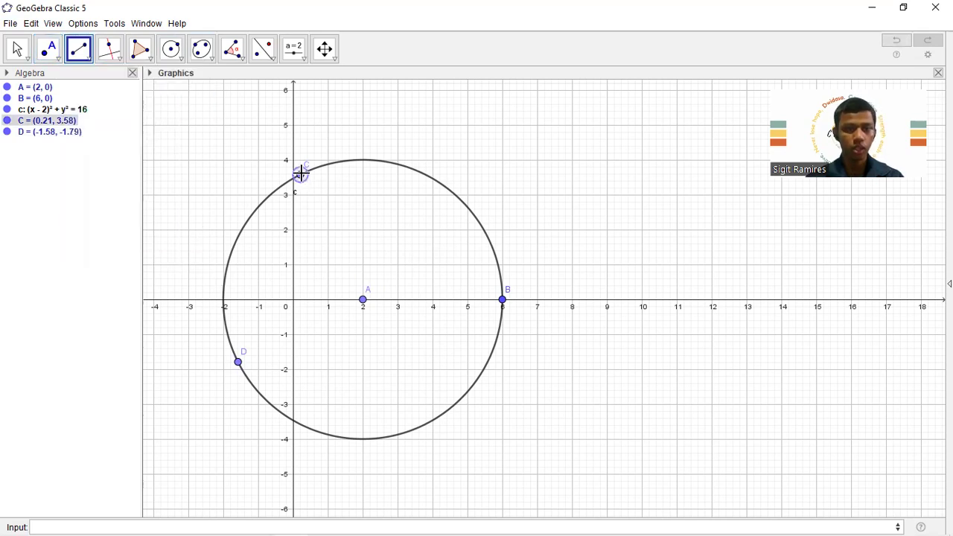
{"action": "left_click", "coordinate": [363, 301]}
{"action": "left_click", "coordinate": [300, 174]}
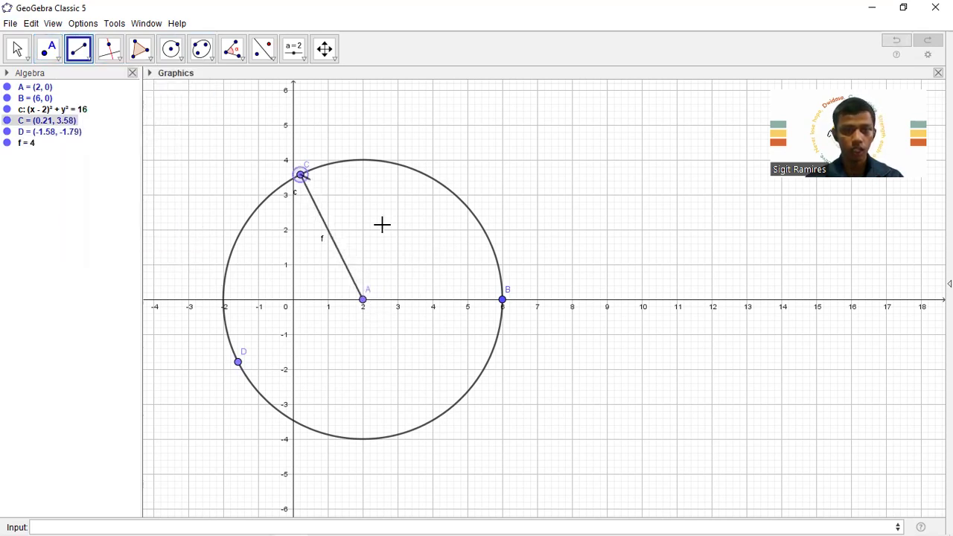
{"action": "left_click", "coordinate": [503, 301]}
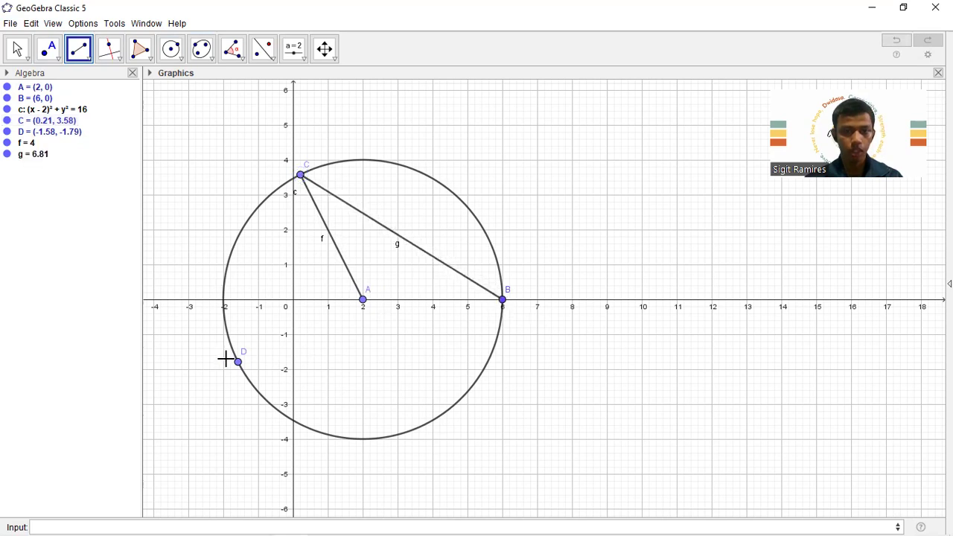
{"action": "left_click", "coordinate": [238, 362]}
{"action": "left_click", "coordinate": [361, 305]}
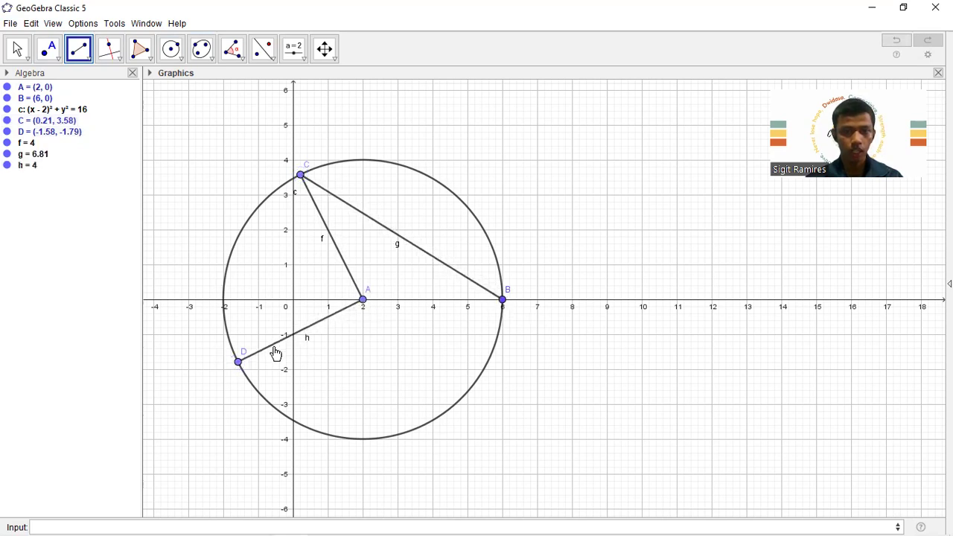
- Draw a segment from D to B and mark the inscribed angle C-B-D at point B
{"action": "left_click", "coordinate": [238, 362]}
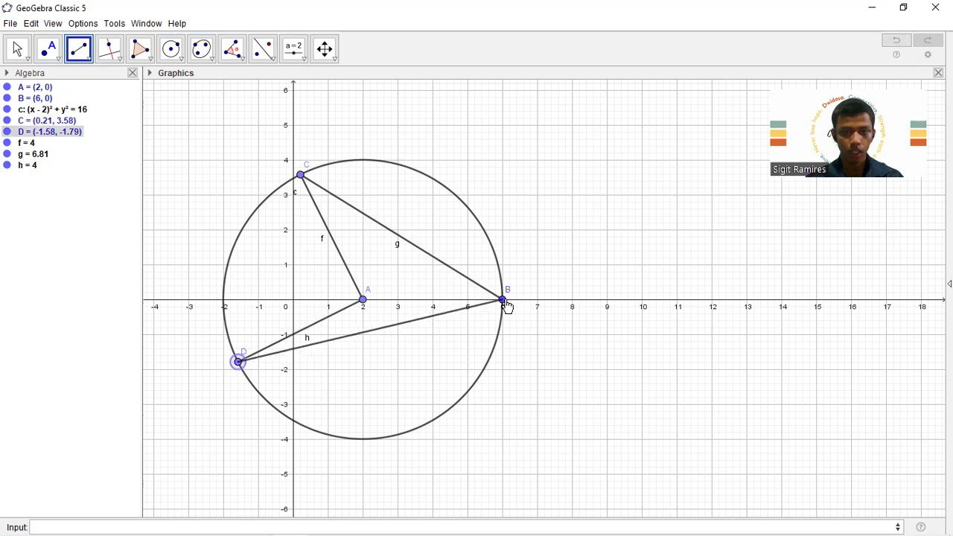
{"action": "left_click", "coordinate": [503, 300]}
{"action": "left_click", "coordinate": [235, 49]}
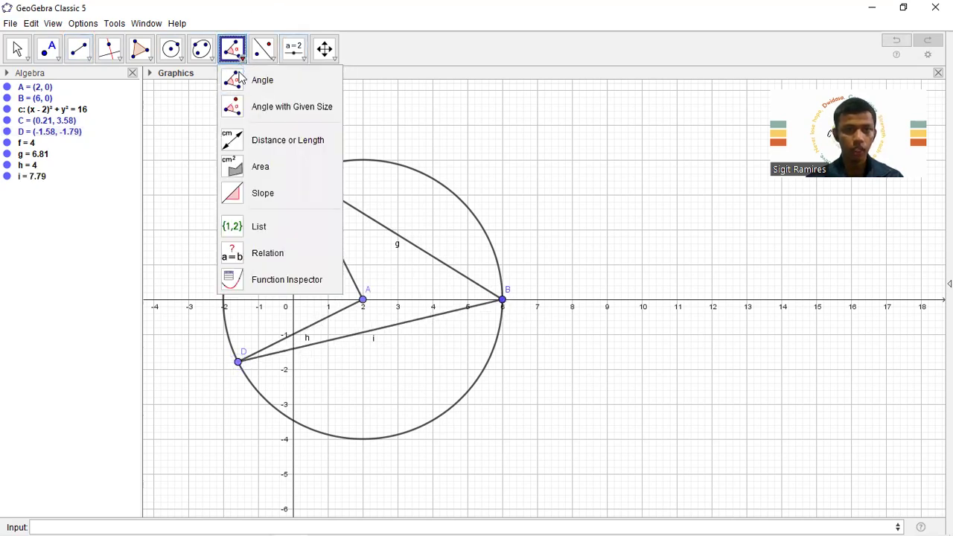
{"action": "left_click", "coordinate": [300, 174]}
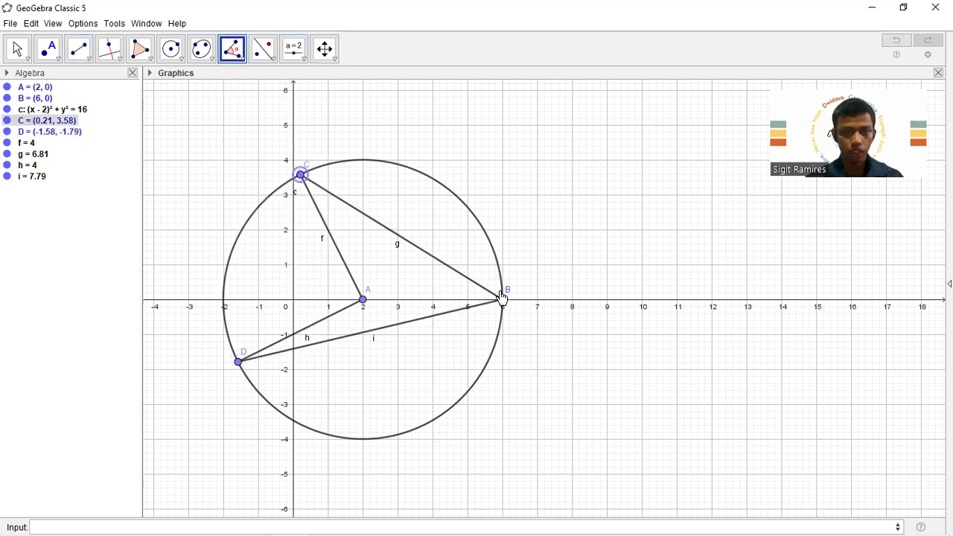
{"action": "left_click", "coordinate": [503, 298]}
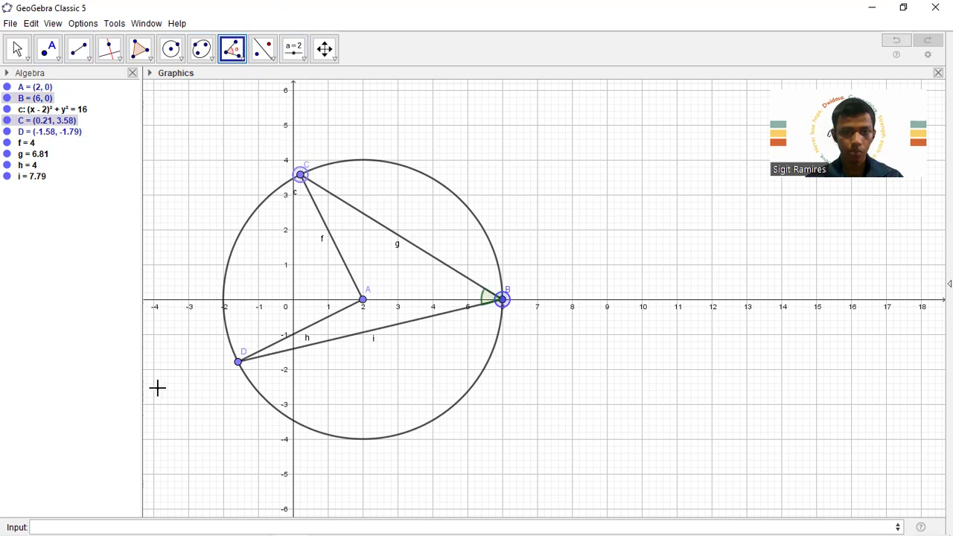
{"action": "left_click", "coordinate": [238, 362]}
- Mark the central angle C-A-D at the circle's center A
{"action": "left_click", "coordinate": [300, 174]}
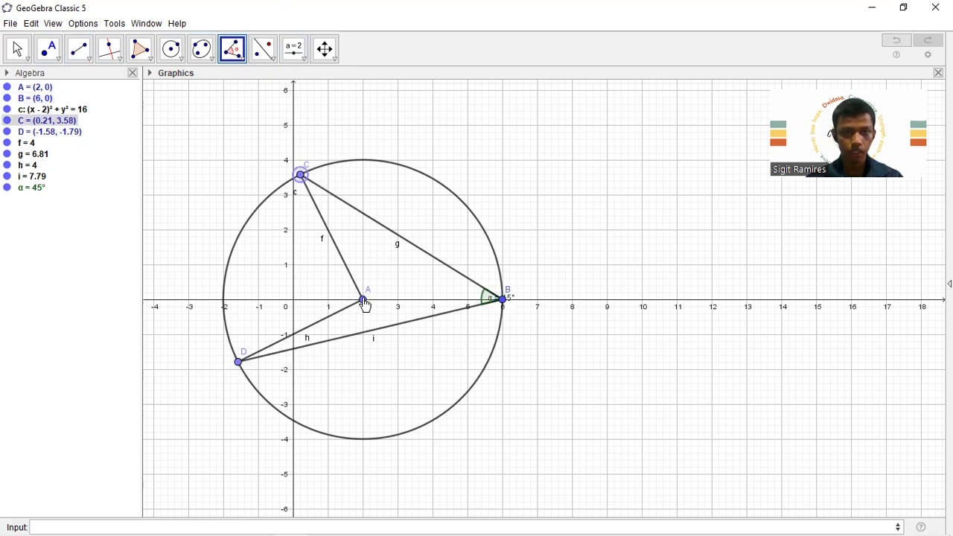
{"action": "left_click", "coordinate": [363, 299]}
{"action": "left_click", "coordinate": [238, 362]}
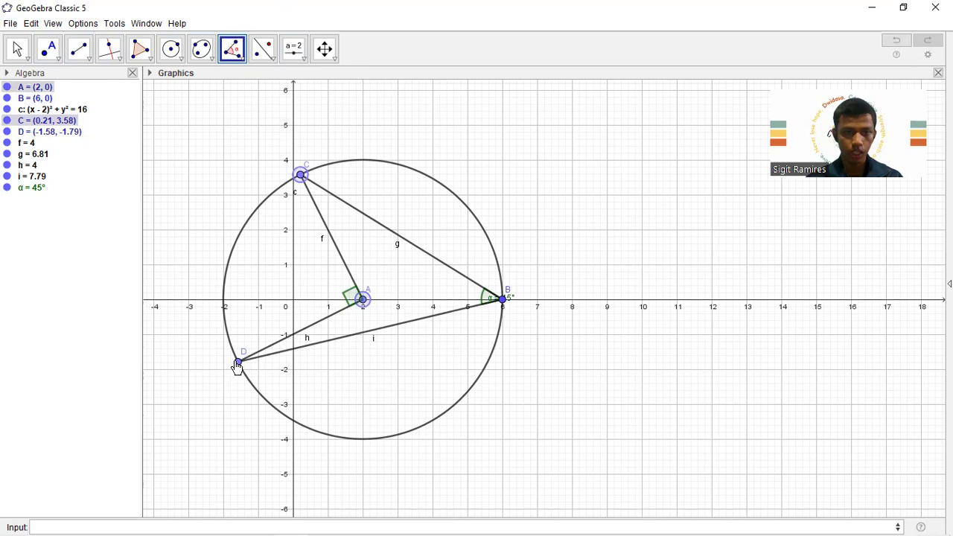
{"action": "left_click", "coordinate": [238, 362]}
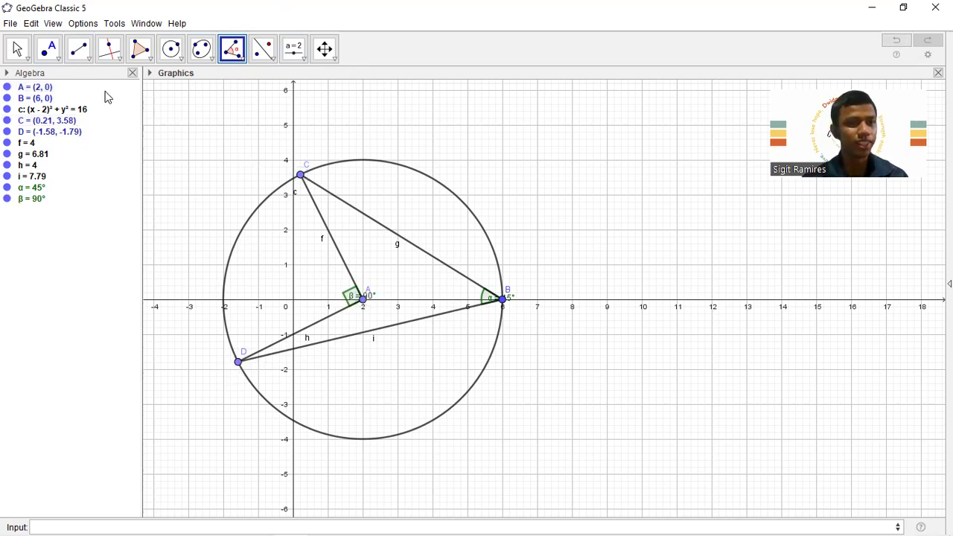
- Move point C along the circle to about (3.29, 3.79) and on to about (5.26, -2.31)
{"action": "left_click", "coordinate": [17, 49]}
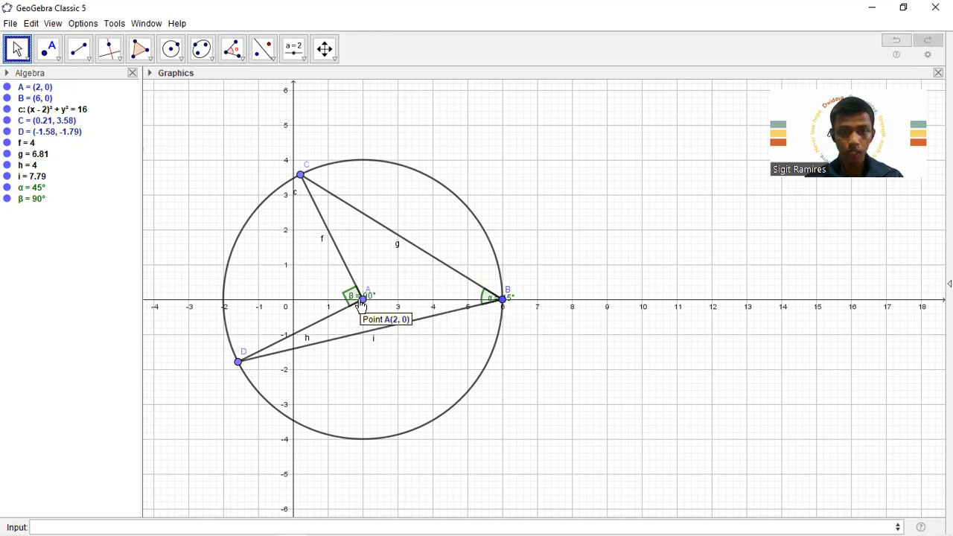
{"action": "left_click_drag", "start_coordinate": [303, 177], "coordinate": [400, 185]}
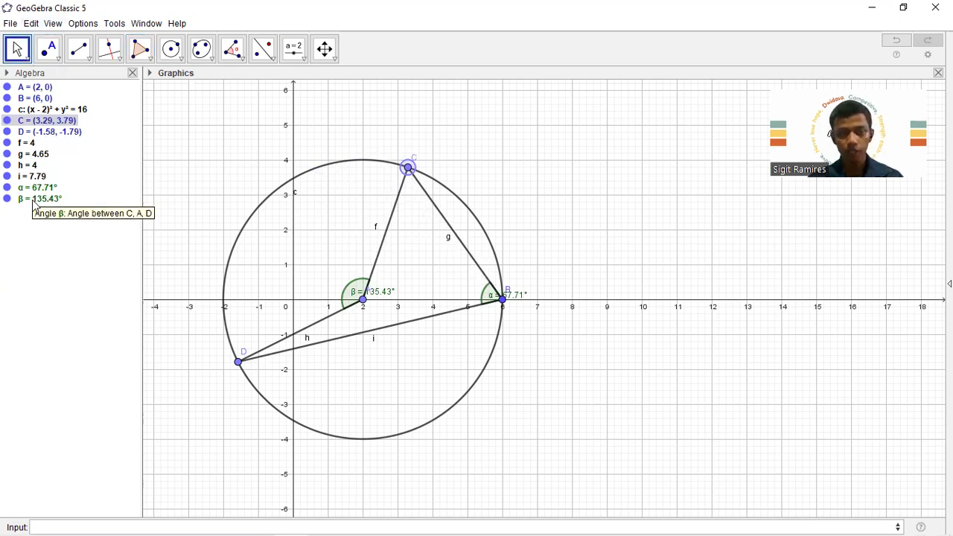
{"action": "left_click_drag", "start_coordinate": [410, 170], "coordinate": [478, 380]}
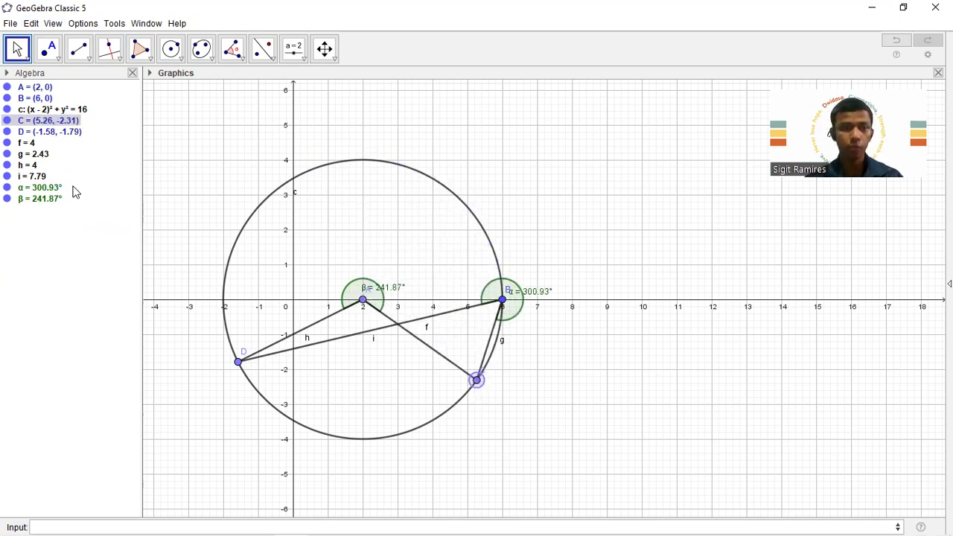
- Hide the angles α and β in the drawing
{"action": "left_click", "coordinate": [9, 187]}
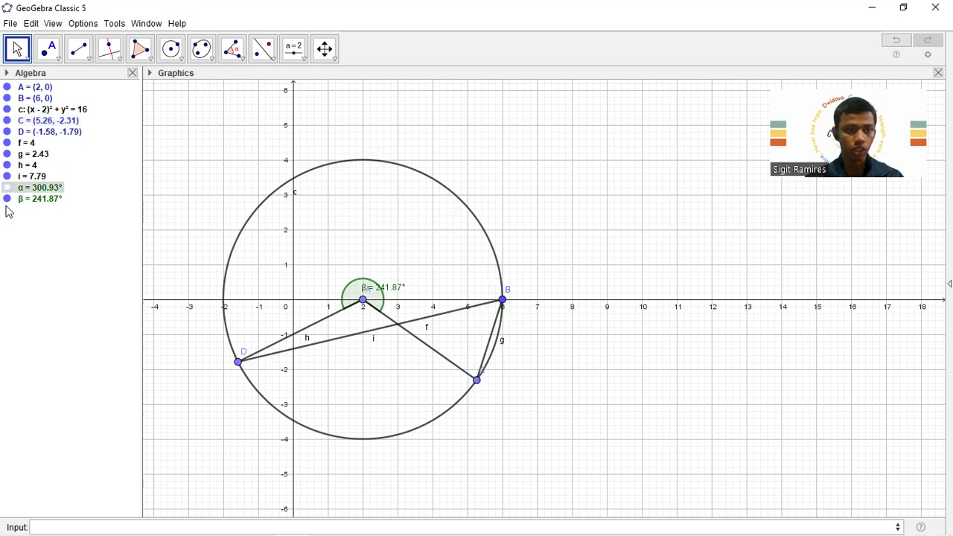
{"action": "left_click", "coordinate": [8, 199]}
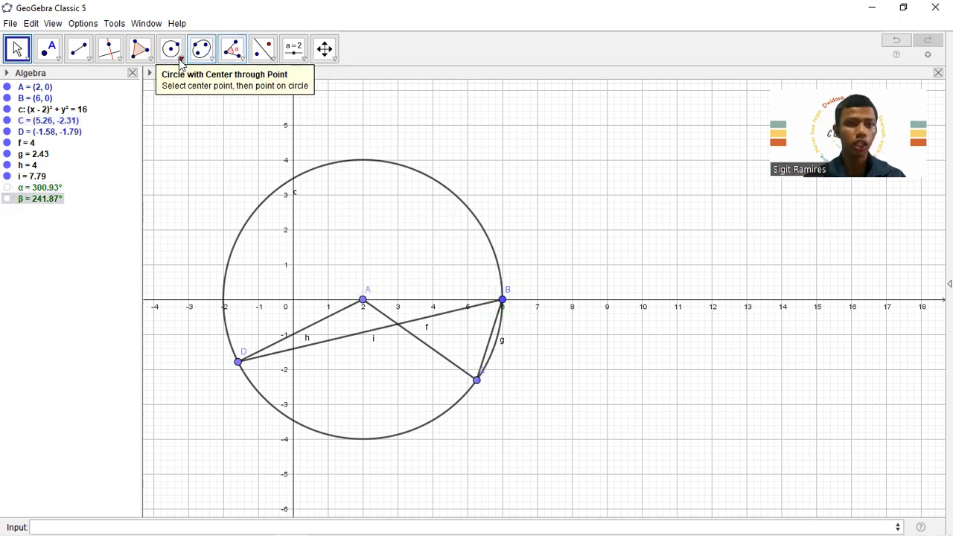
- Mark the angles on the opposite side in the order D-A-C at center A and D-B-C at point B
{"action": "left_click", "coordinate": [241, 61]}
{"action": "left_click", "coordinate": [245, 70]}
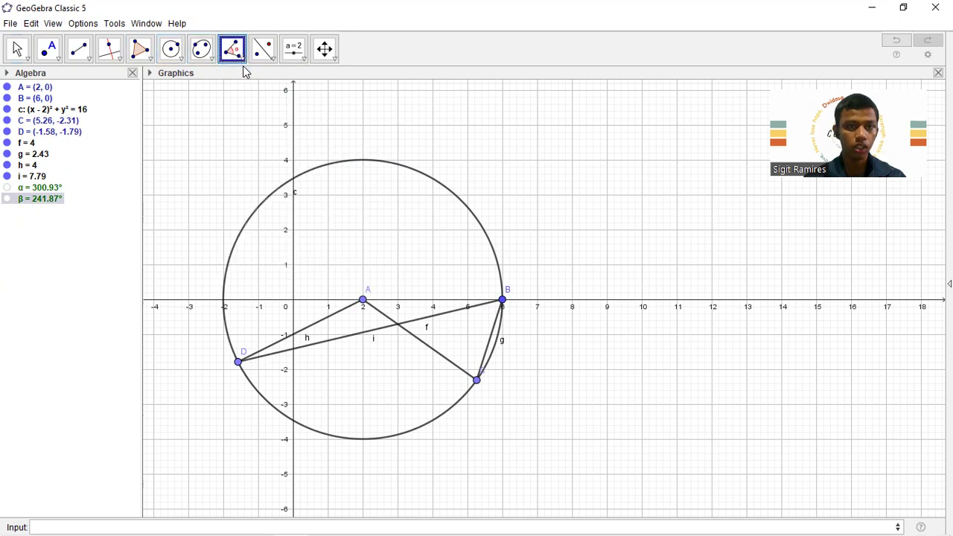
{"action": "left_click", "coordinate": [243, 365]}
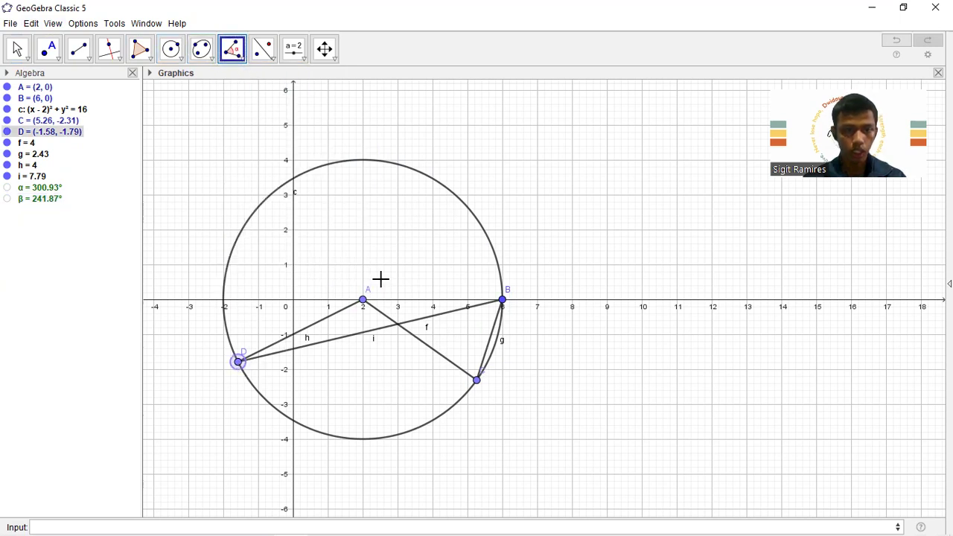
{"action": "left_click", "coordinate": [364, 305]}
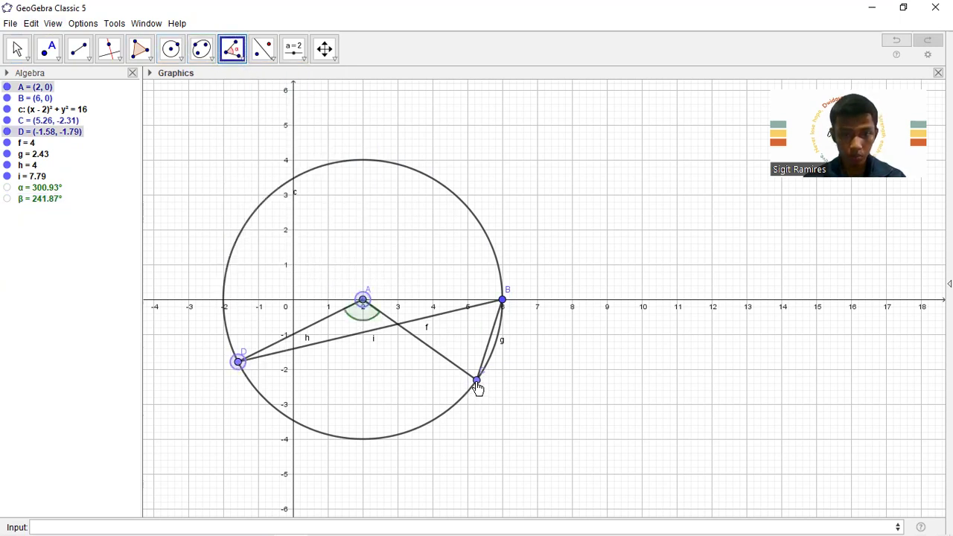
{"action": "left_click", "coordinate": [477, 383]}
{"action": "left_click", "coordinate": [239, 363]}
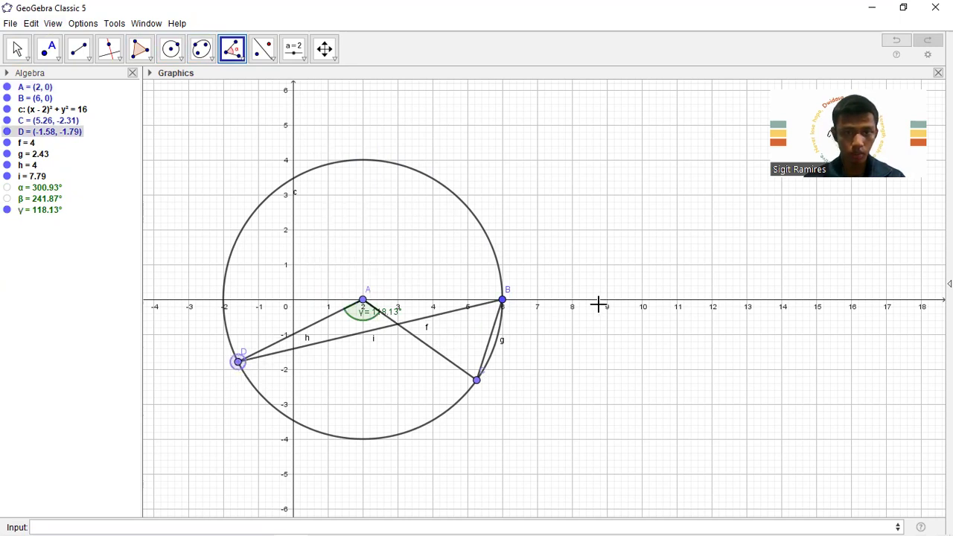
{"action": "left_click", "coordinate": [504, 303]}
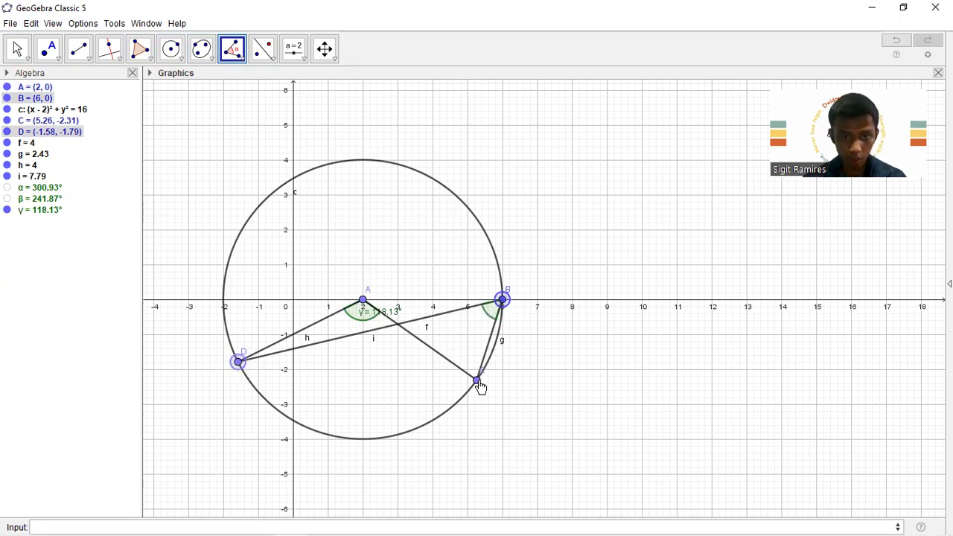
{"action": "left_click", "coordinate": [478, 383]}
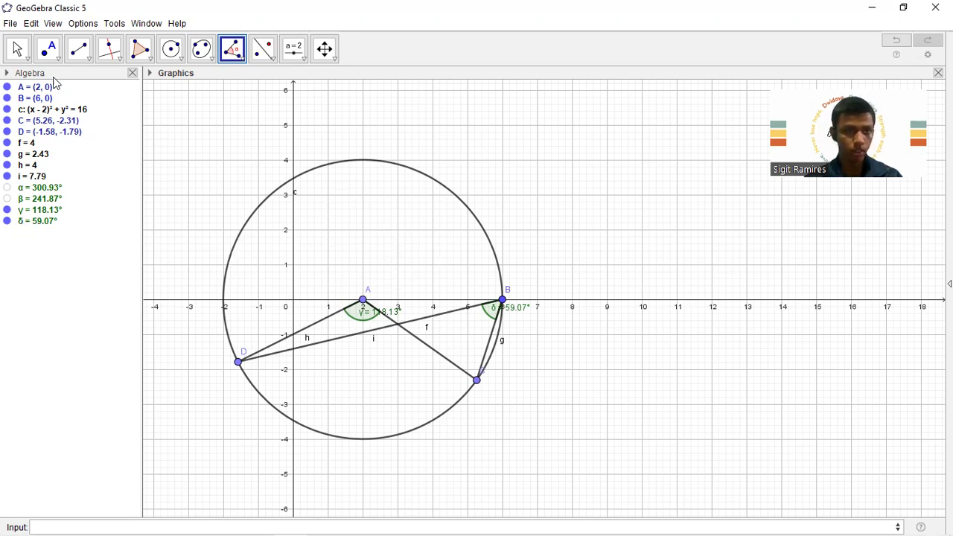
- Move point C along the circle to about (0.49, -3.71) and on to about (1.28, 3.93)
{"action": "left_click", "coordinate": [18, 49]}
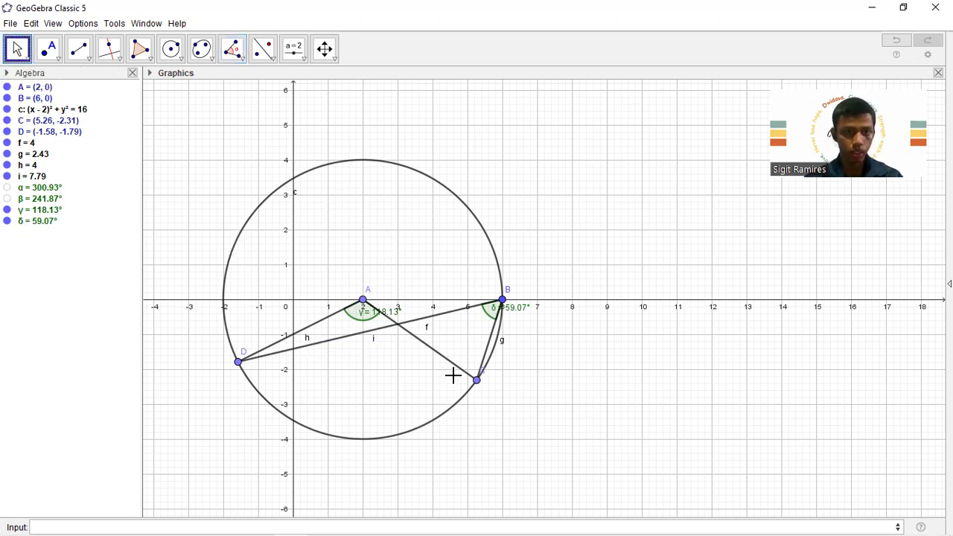
{"action": "left_click_drag", "start_coordinate": [479, 383], "coordinate": [310, 428]}
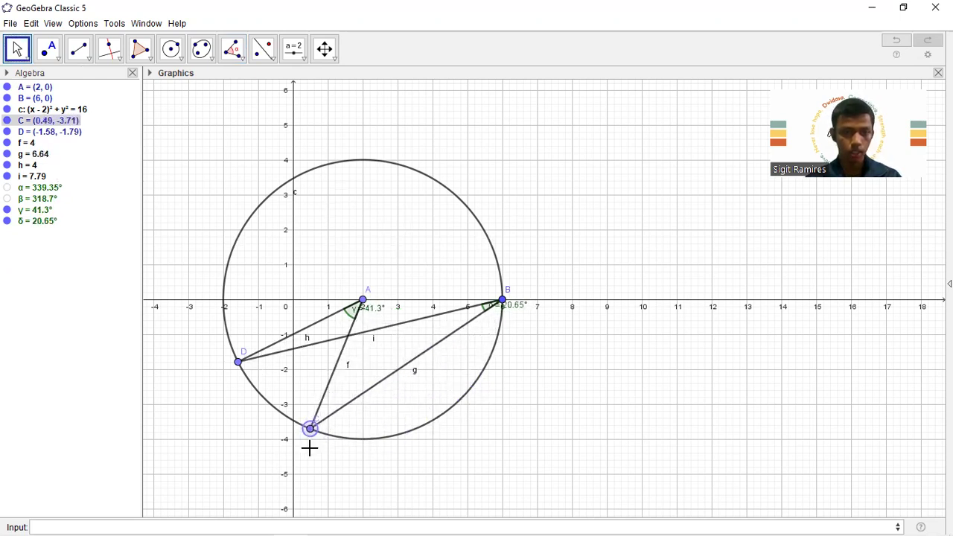
{"action": "left_click_drag", "start_coordinate": [310, 429], "coordinate": [337, 162]}
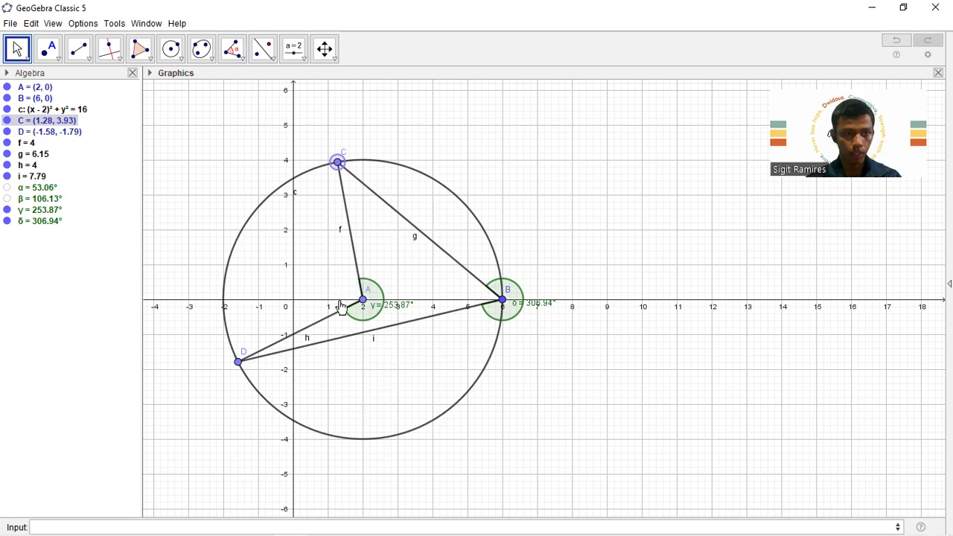
- Hide the angles γ and δ and show α and β in their place
{"action": "left_click", "coordinate": [7, 199]}
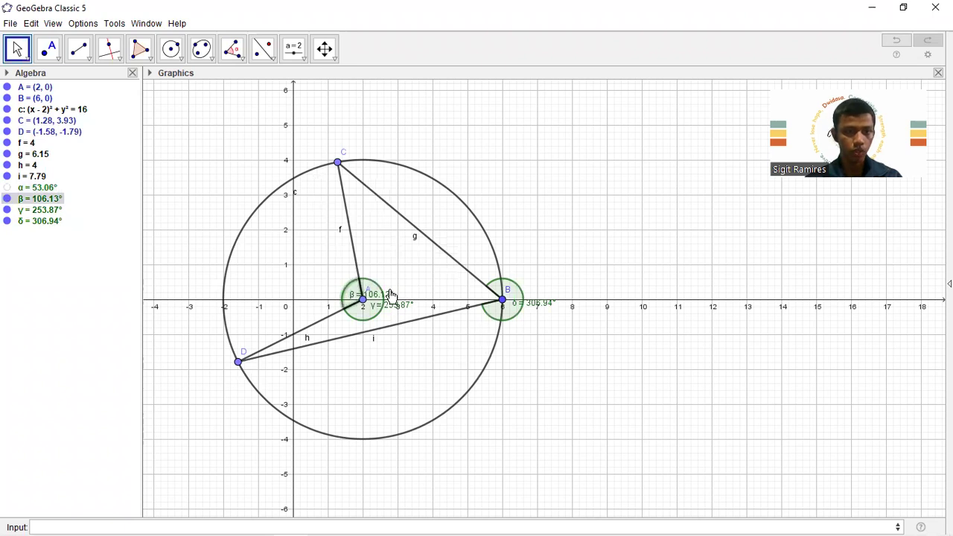
{"action": "left_click", "coordinate": [7, 199]}
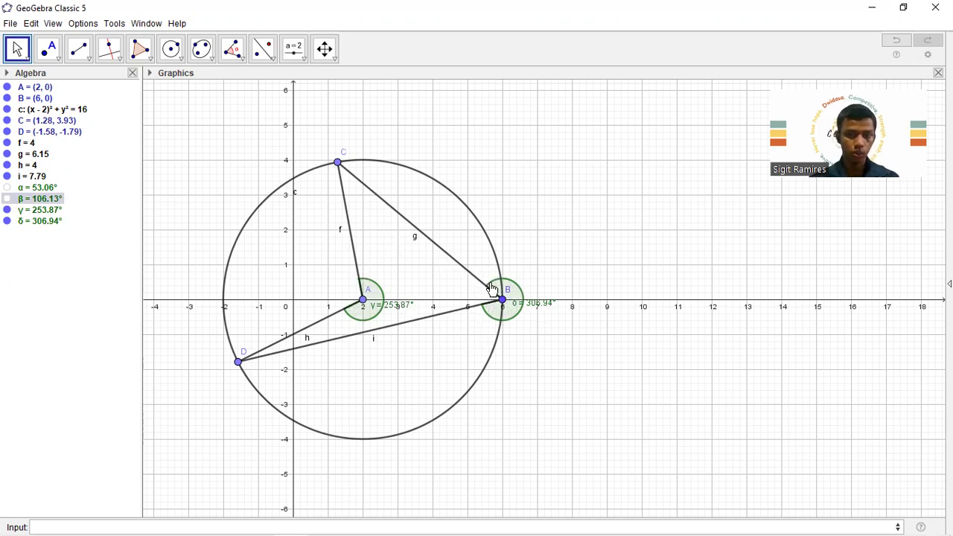
{"action": "left_click", "coordinate": [7, 210]}
{"action": "left_click", "coordinate": [6, 221]}
{"action": "left_click", "coordinate": [6, 199]}
{"action": "left_click", "coordinate": [7, 188]}
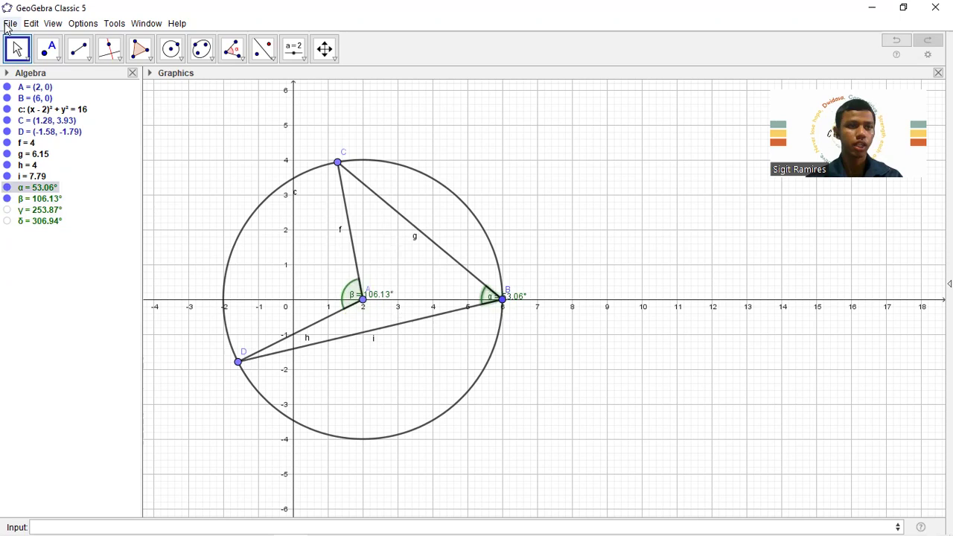
- Start a new file without saving the changes to the circle construction
{"action": "left_click", "coordinate": [9, 24]}
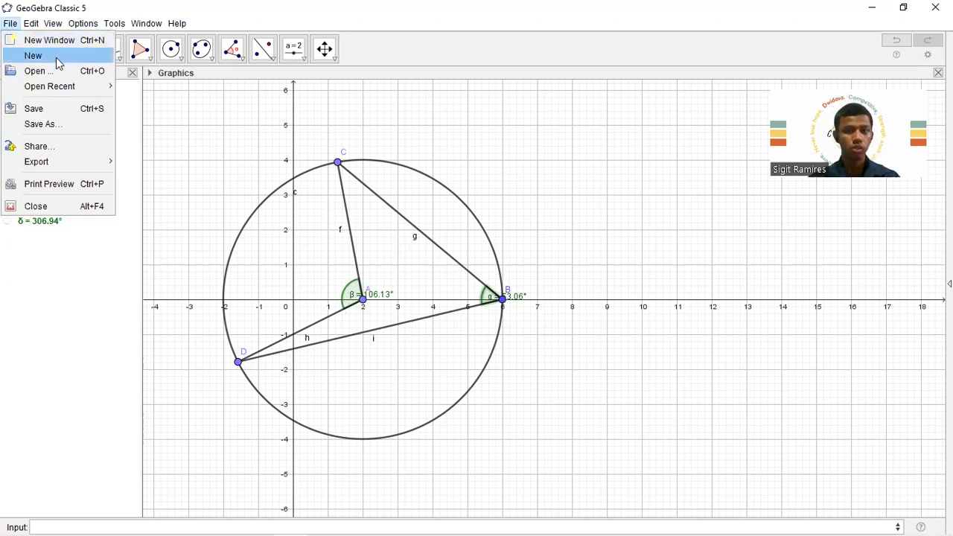
{"action": "left_click", "coordinate": [58, 61]}
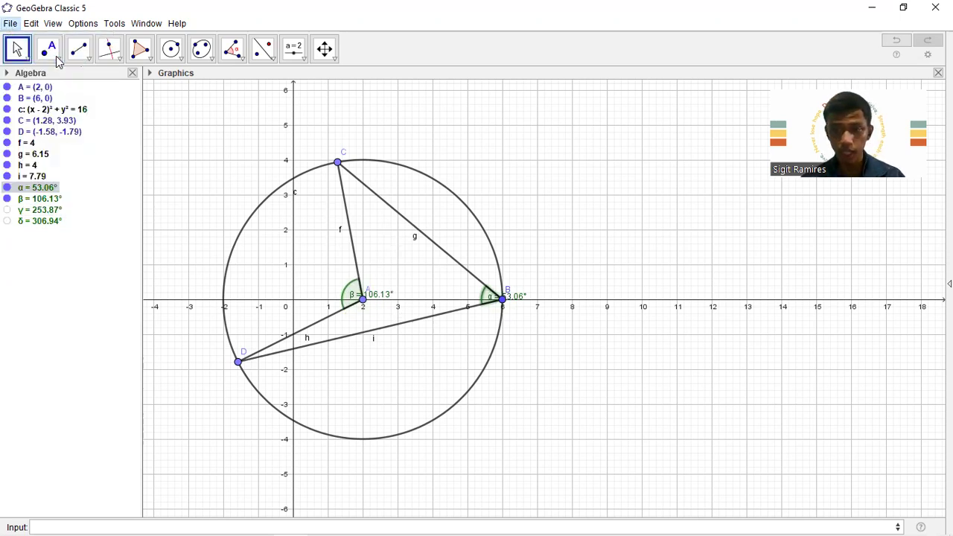
{"action": "left_click", "coordinate": [470, 293]}
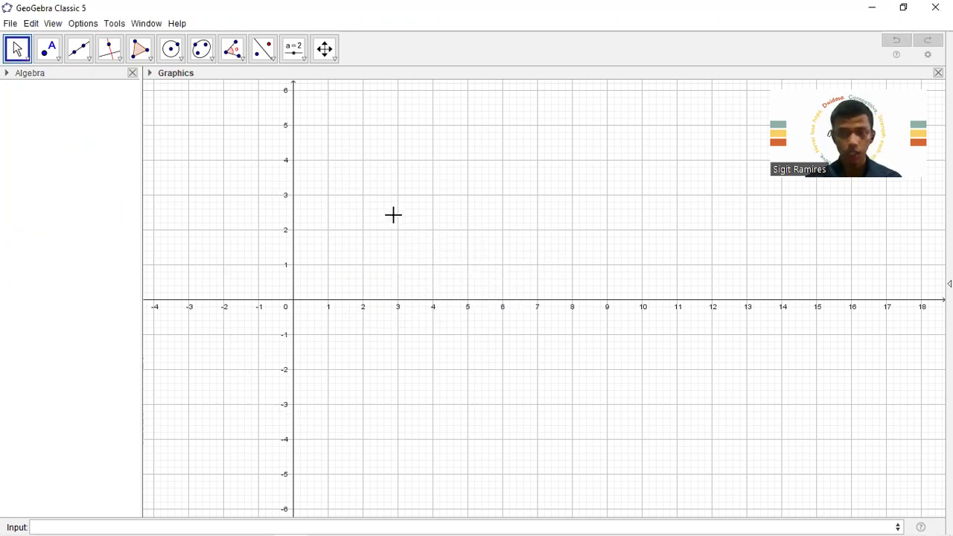
- Draw a regular polygon with 4 vertices on the base from (0, 2) to (2, 2)
{"action": "left_click", "coordinate": [149, 56]}
{"action": "left_click", "coordinate": [143, 54]}
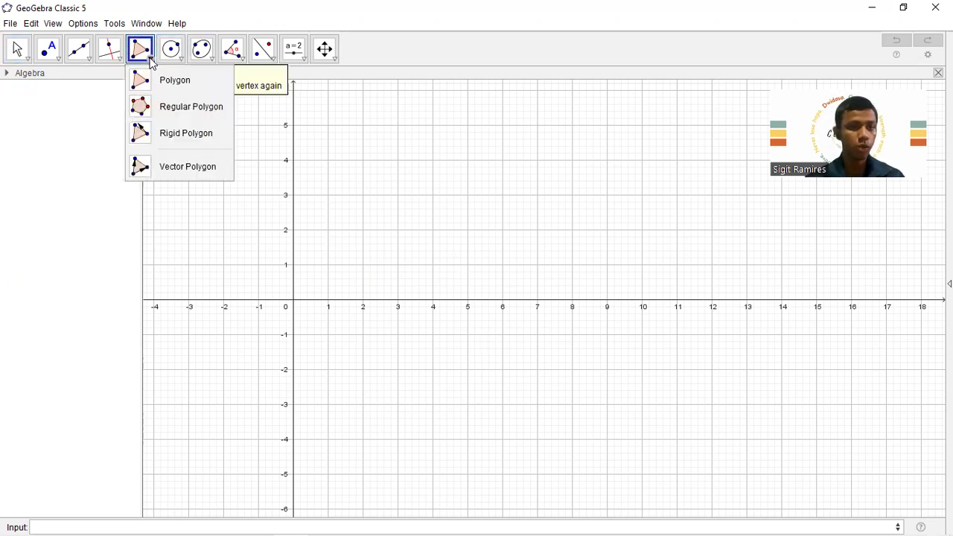
{"action": "left_click", "coordinate": [160, 105]}
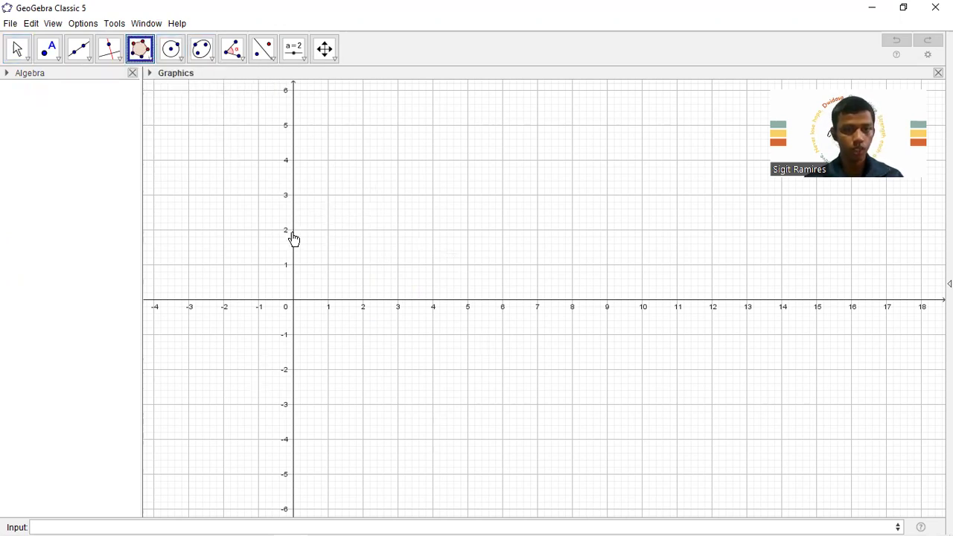
{"action": "left_click", "coordinate": [294, 231]}
{"action": "left_click", "coordinate": [365, 230]}
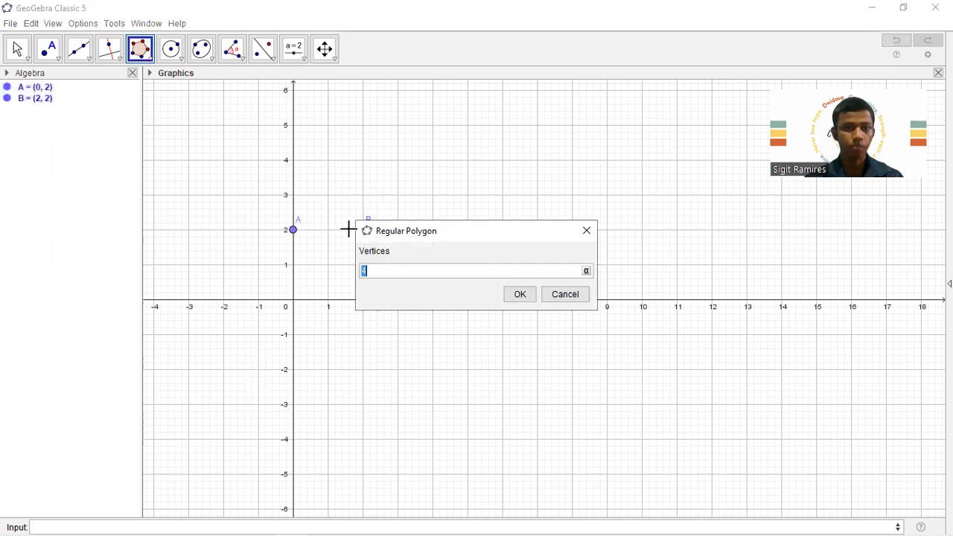
{"action": "key", "text": "Return"}
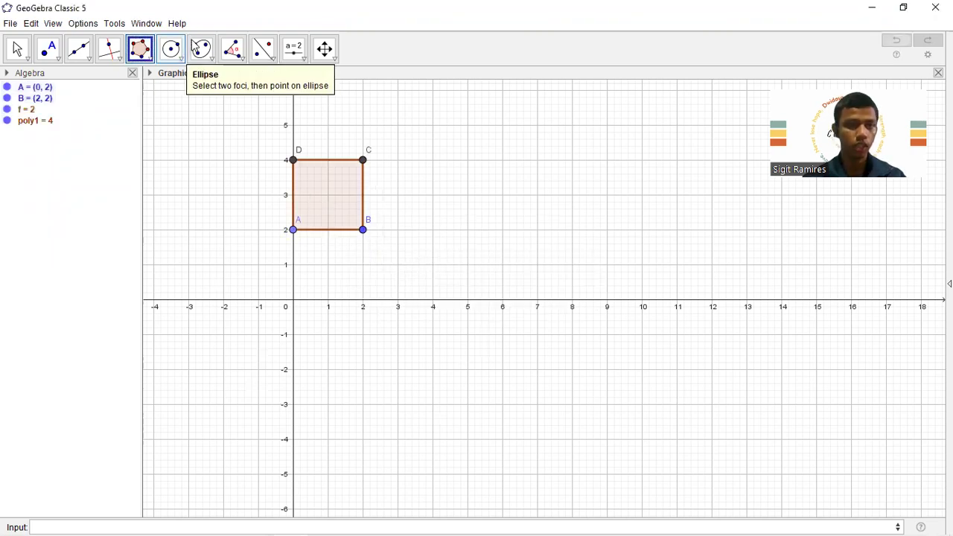
- Draw a vector from (0, -2) to (4, -5) below the square
{"action": "left_click", "coordinate": [79, 49]}
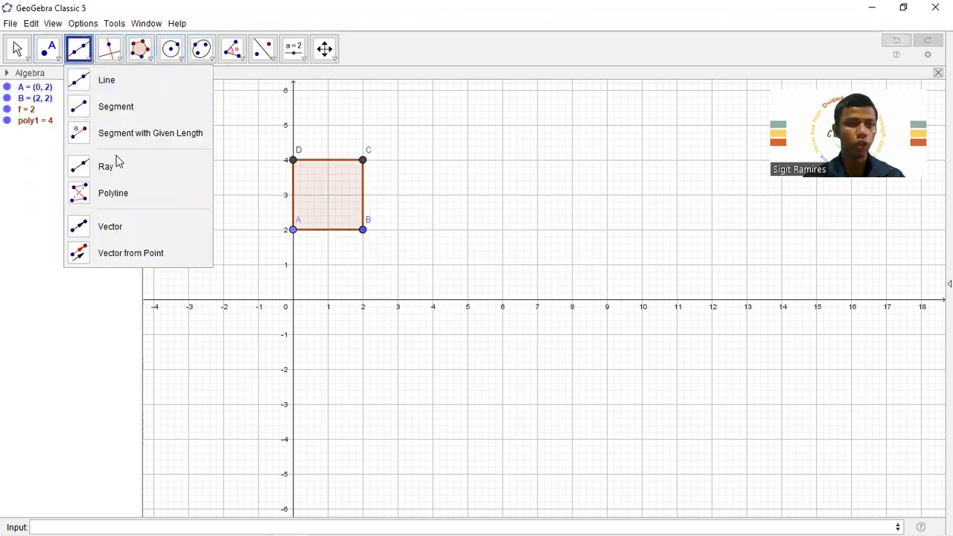
{"action": "left_click", "coordinate": [112, 228]}
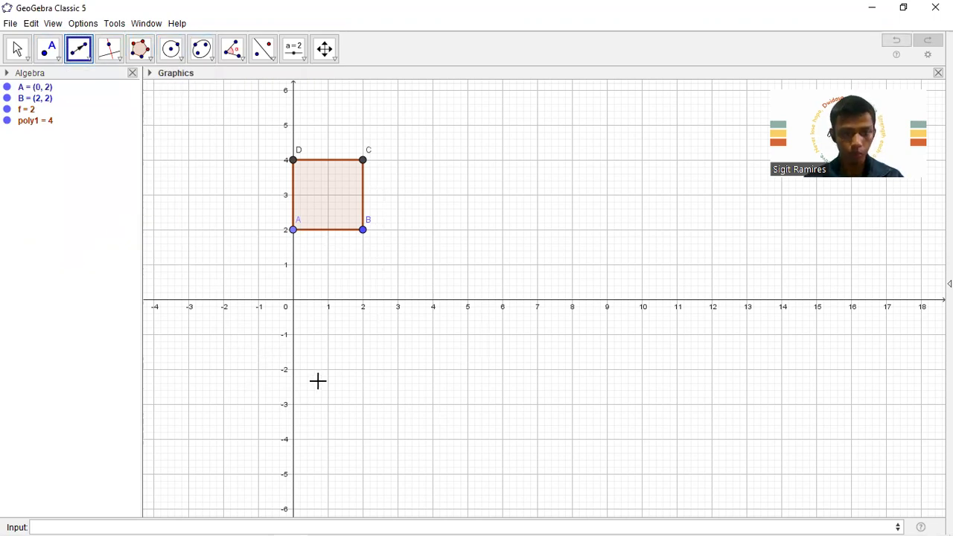
{"action": "left_click", "coordinate": [293, 370]}
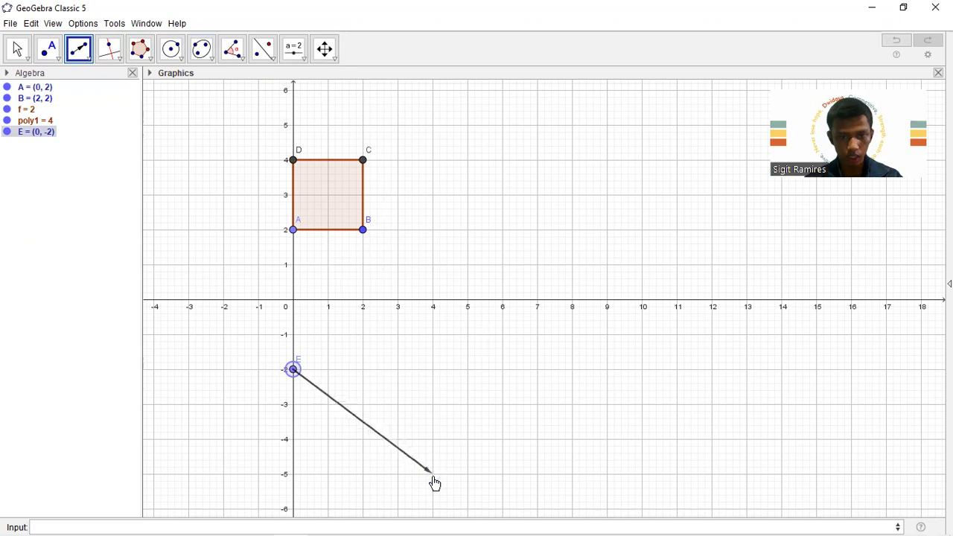
{"action": "left_click", "coordinate": [433, 474]}
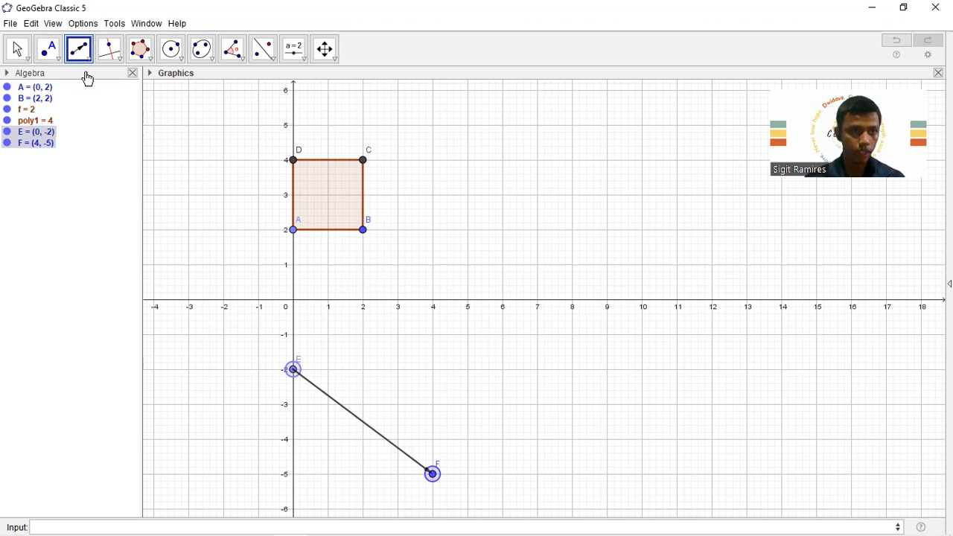
- Translate the square by the vector from E to F, and move the vector's endpoint F to (5, -3)
{"action": "left_click", "coordinate": [19, 51]}
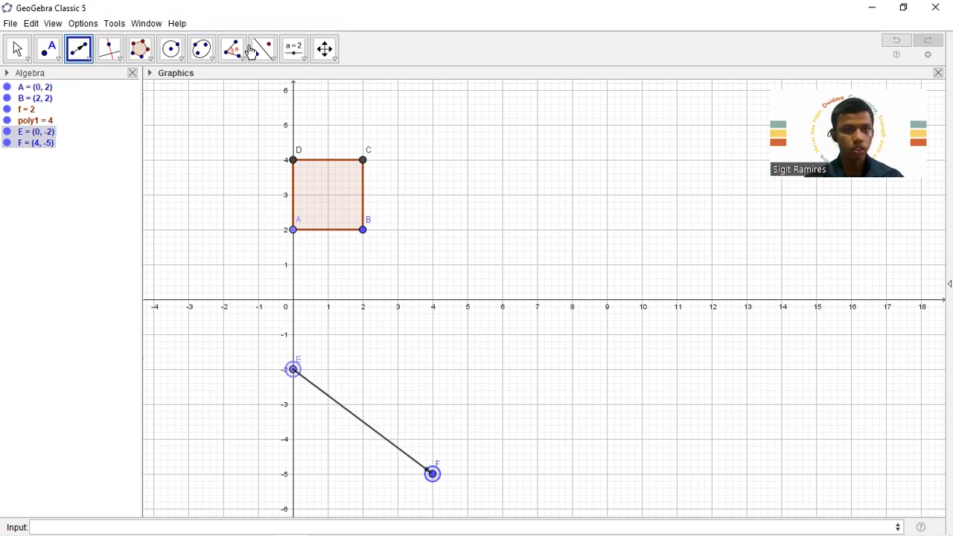
{"action": "left_click", "coordinate": [274, 60]}
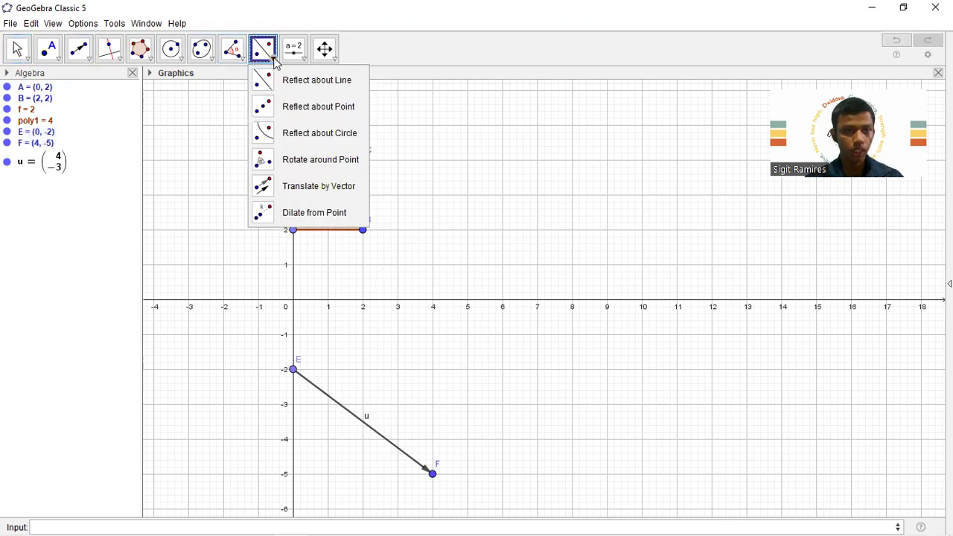
{"action": "left_click", "coordinate": [302, 187]}
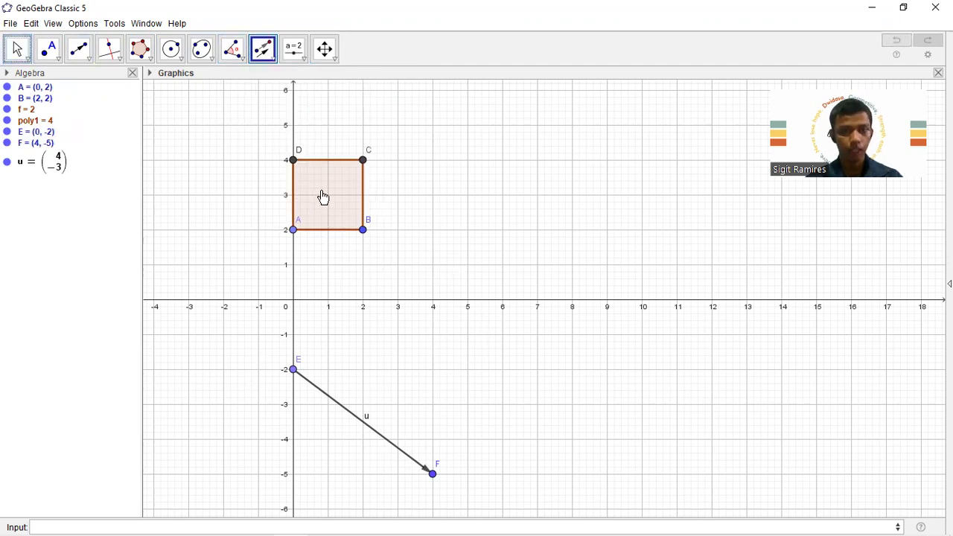
{"action": "left_click", "coordinate": [322, 192]}
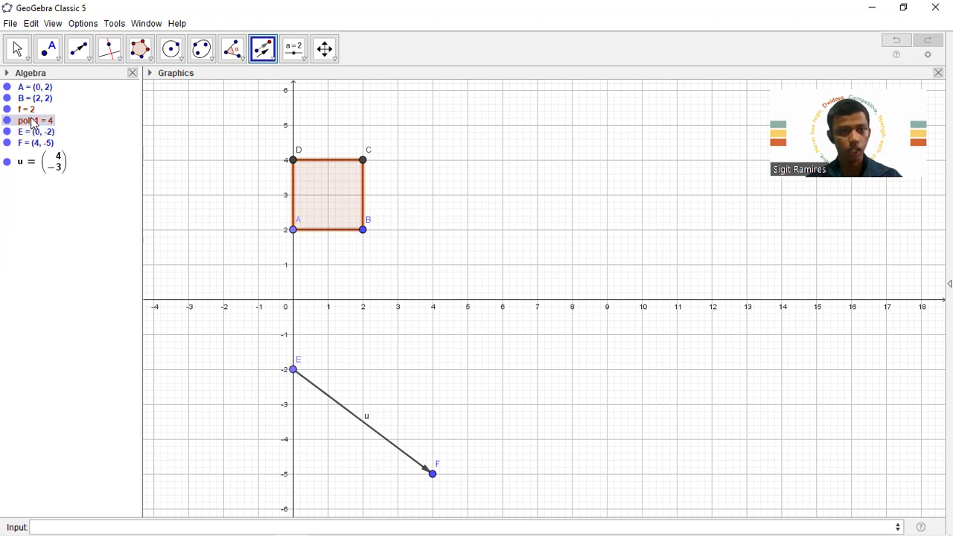
{"action": "left_click", "coordinate": [346, 414]}
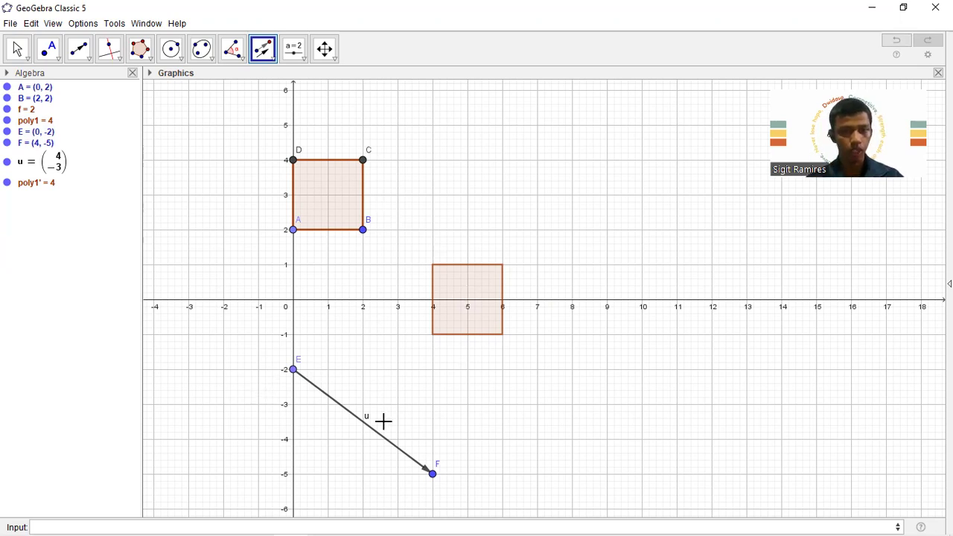
{"action": "left_click", "coordinate": [16, 49]}
{"action": "left_click_drag", "start_coordinate": [432, 473], "coordinate": [467, 410]}
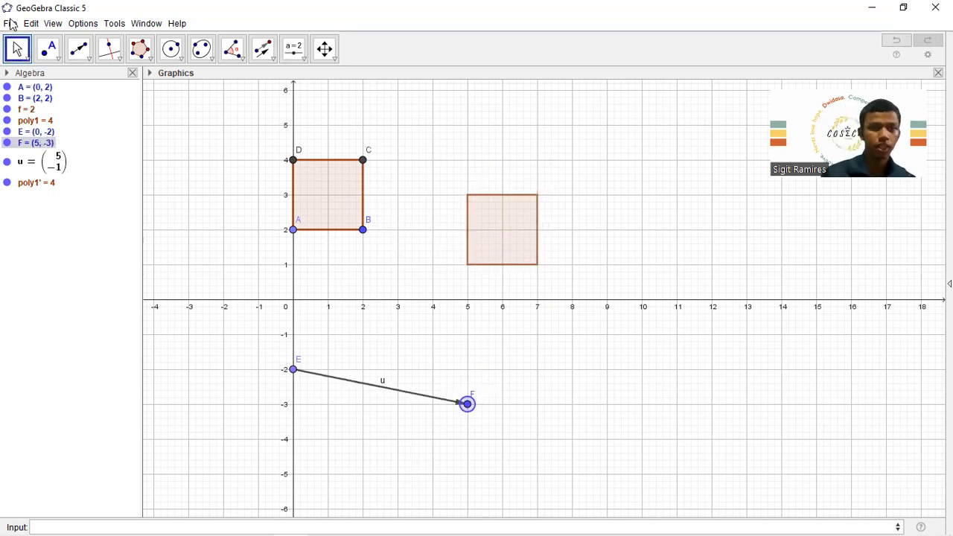
- Start a new file without saving the translated square construction
{"action": "left_click", "coordinate": [9, 25]}
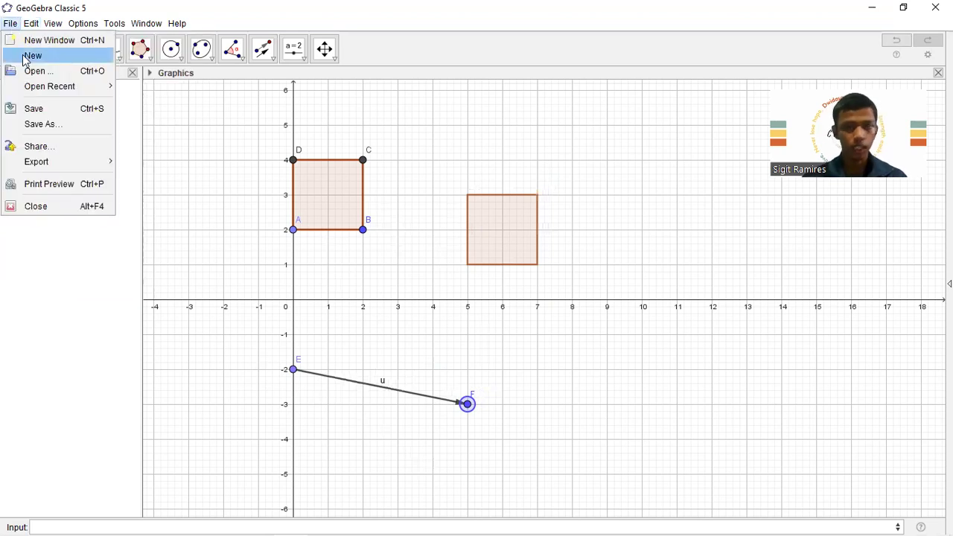
{"action": "left_click", "coordinate": [29, 56]}
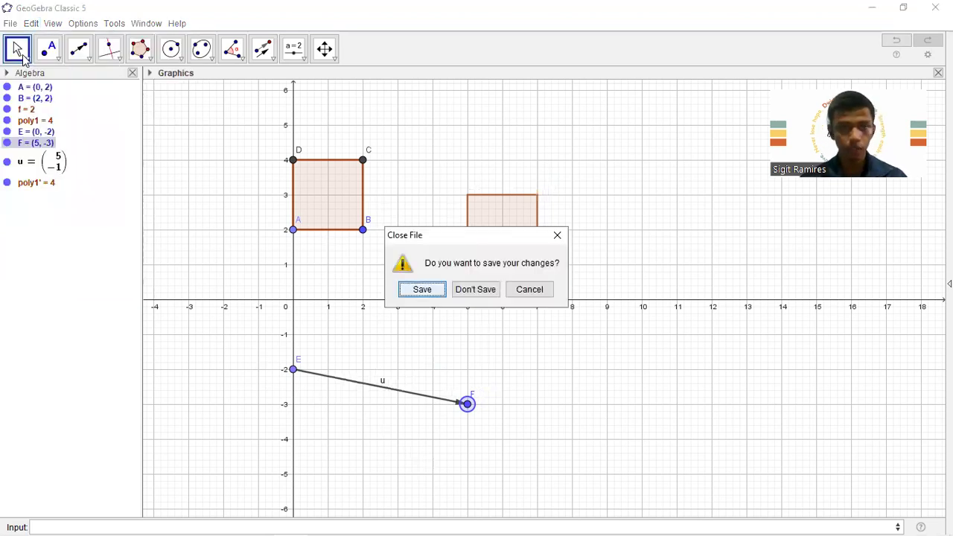
{"action": "left_click", "coordinate": [471, 295]}
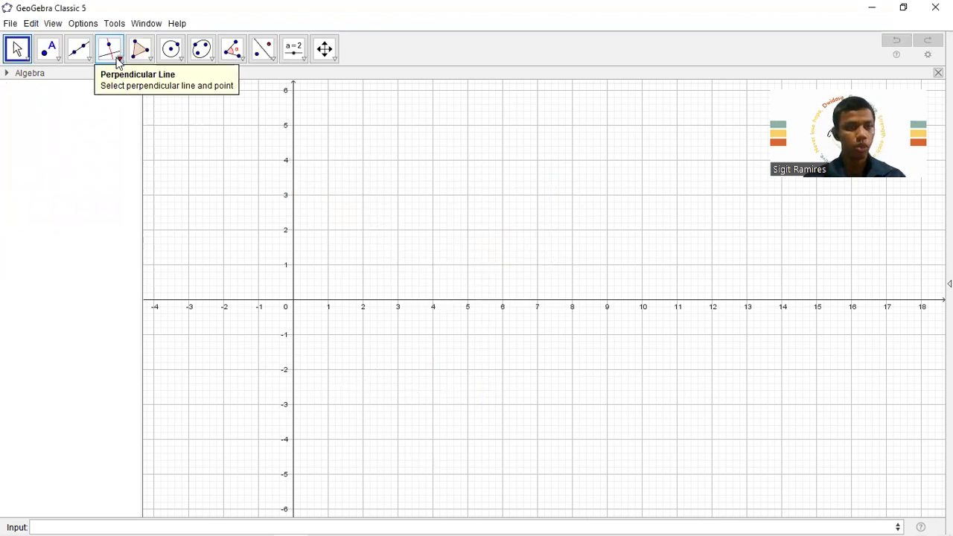
- Draw a regular polygon with 3 vertices on the base from (2, 2) to (4, 2)
{"action": "left_click", "coordinate": [148, 60]}
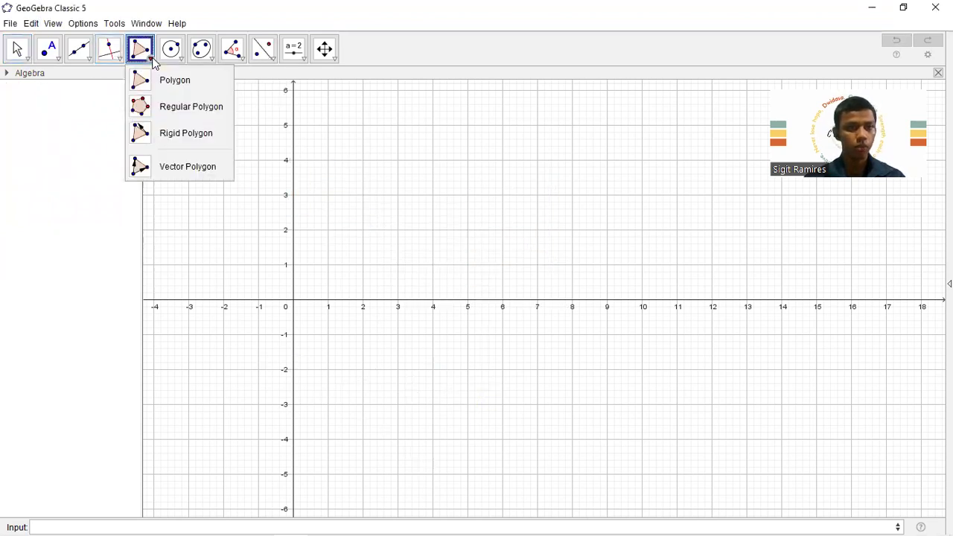
{"action": "left_click", "coordinate": [166, 113]}
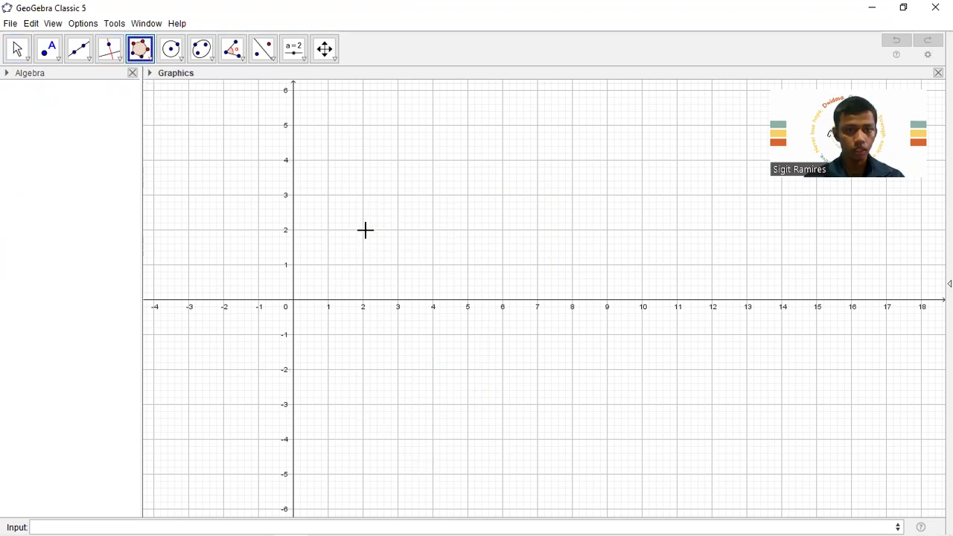
{"action": "left_click", "coordinate": [363, 230]}
{"action": "left_click", "coordinate": [433, 231]}
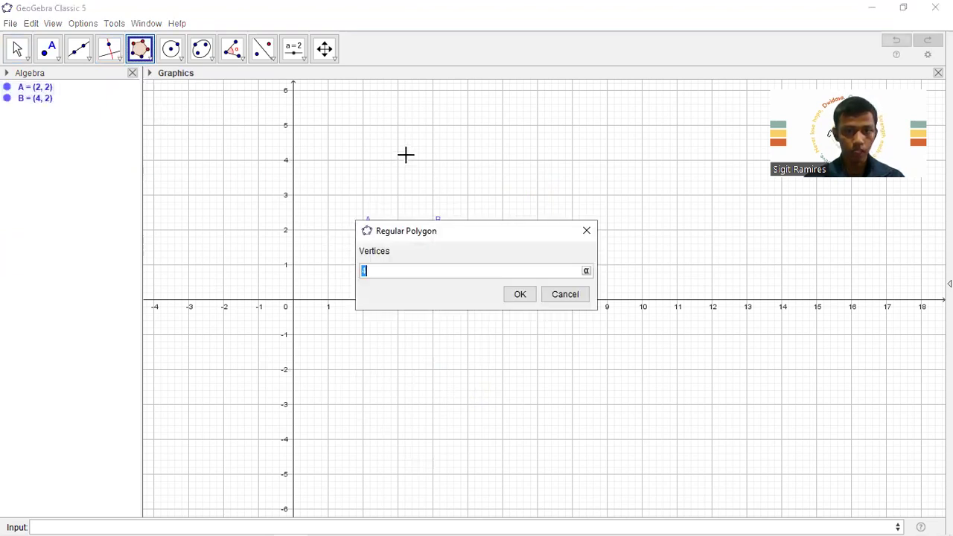
{"action": "key", "text": "Return"}
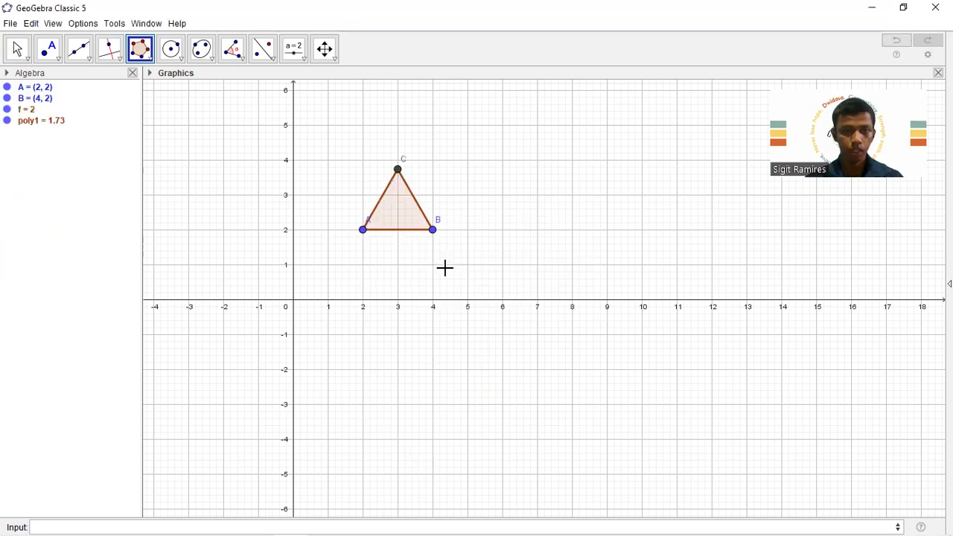
- Reflect the triangle about the x-axis with the Reflect about Line tool
{"action": "left_click", "coordinate": [262, 53]}
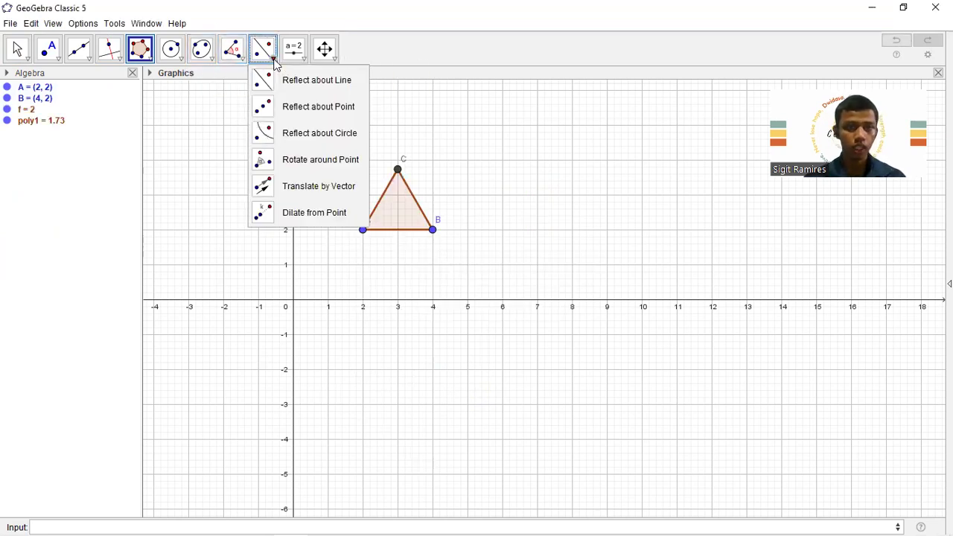
{"action": "left_click", "coordinate": [283, 71]}
{"action": "left_click", "coordinate": [274, 66]}
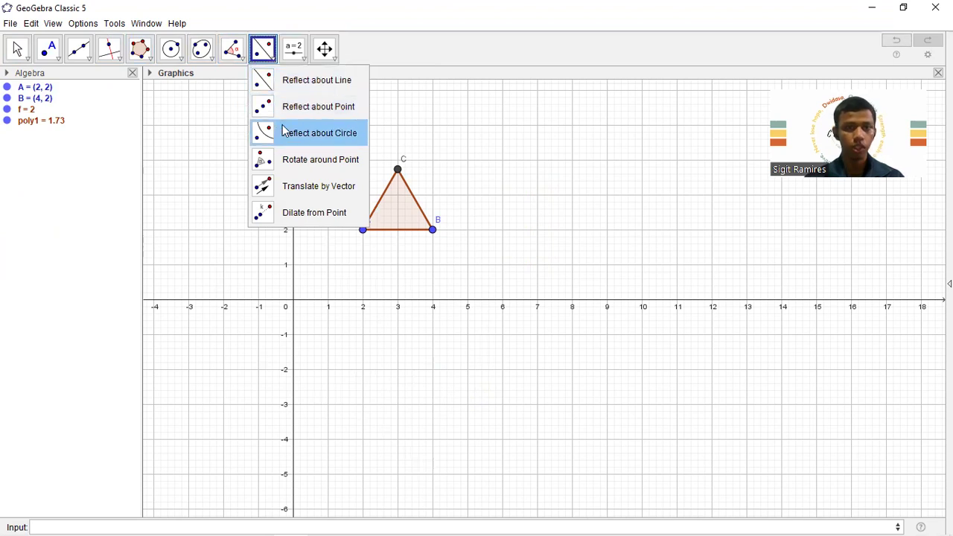
{"action": "left_click", "coordinate": [286, 88]}
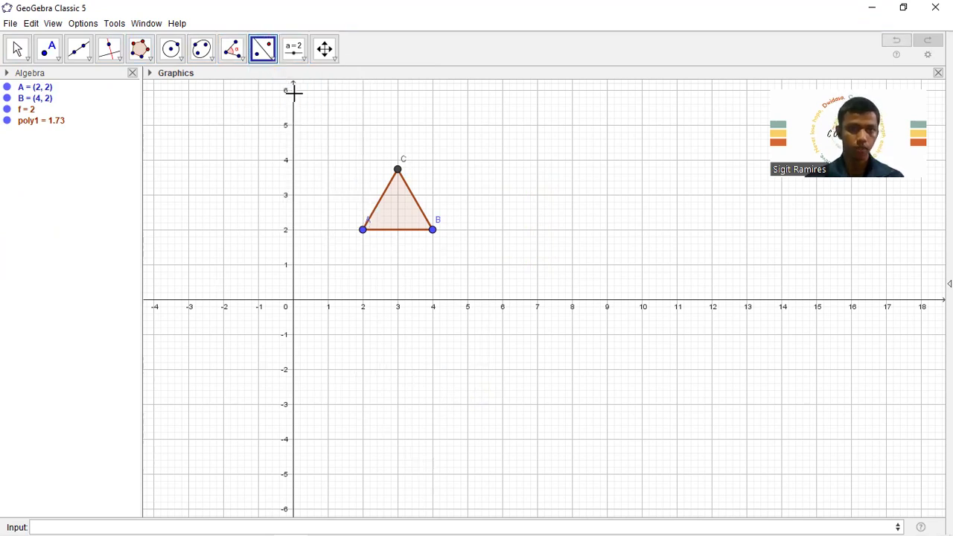
{"action": "left_click", "coordinate": [396, 212]}
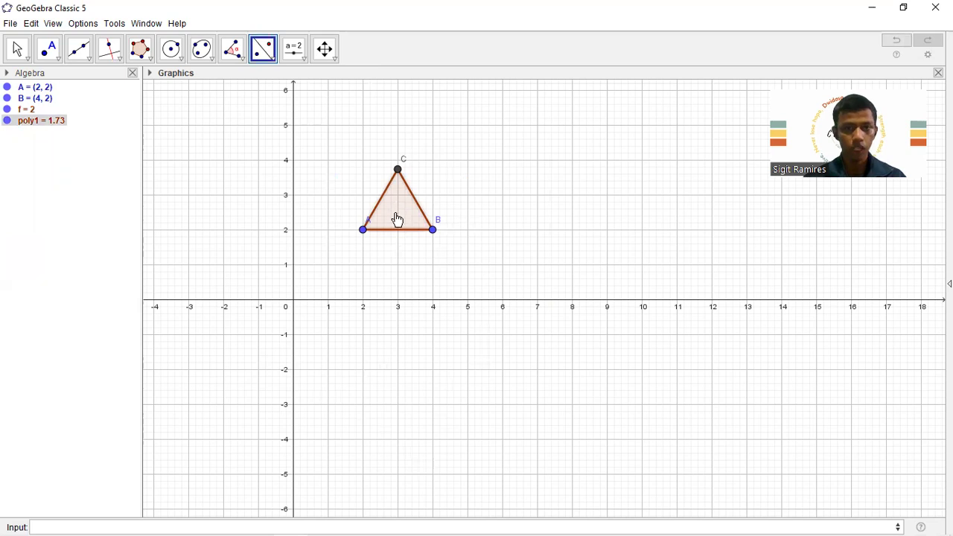
{"action": "left_click", "coordinate": [401, 305]}
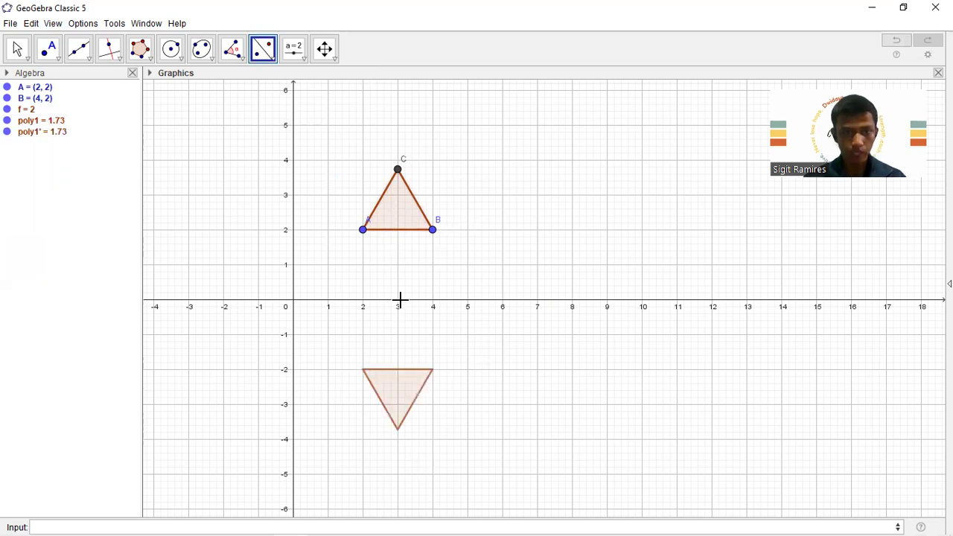
- Reflect the original triangle about the y-axis
{"action": "left_click", "coordinate": [394, 215]}
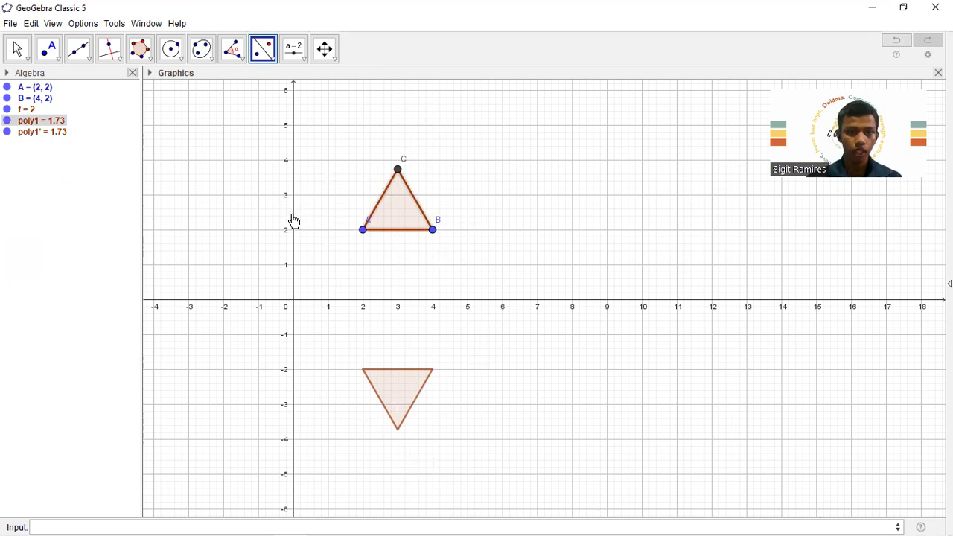
{"action": "left_click", "coordinate": [294, 221]}
{"action": "left_click", "coordinate": [17, 49]}
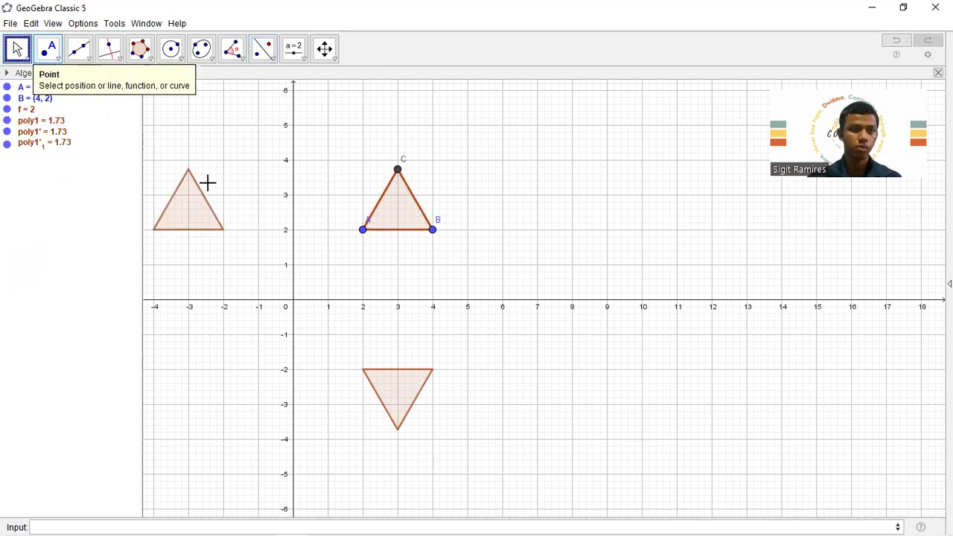
{"action": "left_click", "coordinate": [274, 59]}
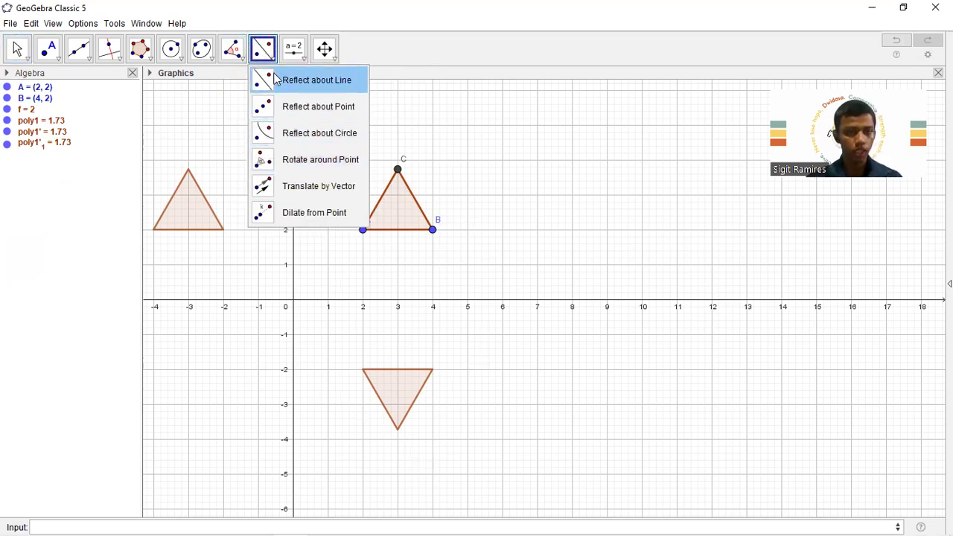
{"action": "left_click", "coordinate": [273, 75]}
{"action": "left_click", "coordinate": [269, 66]}
{"action": "mouse_move", "coordinate": [283, 67]}
{"action": "left_click", "coordinate": [16, 49]}
- Start a new file without saving the triangle reflections
{"action": "left_click", "coordinate": [10, 24]}
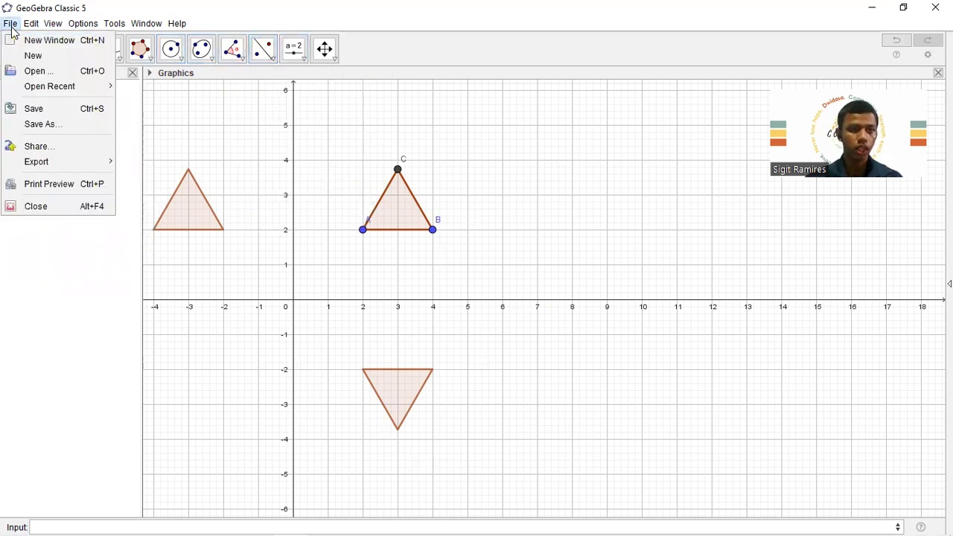
{"action": "left_click", "coordinate": [44, 56]}
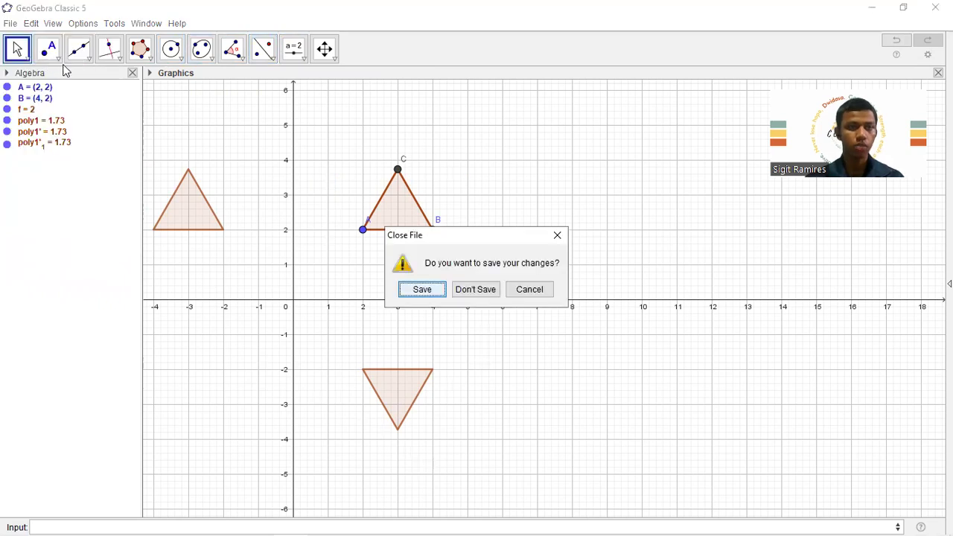
{"action": "left_click", "coordinate": [474, 290]}
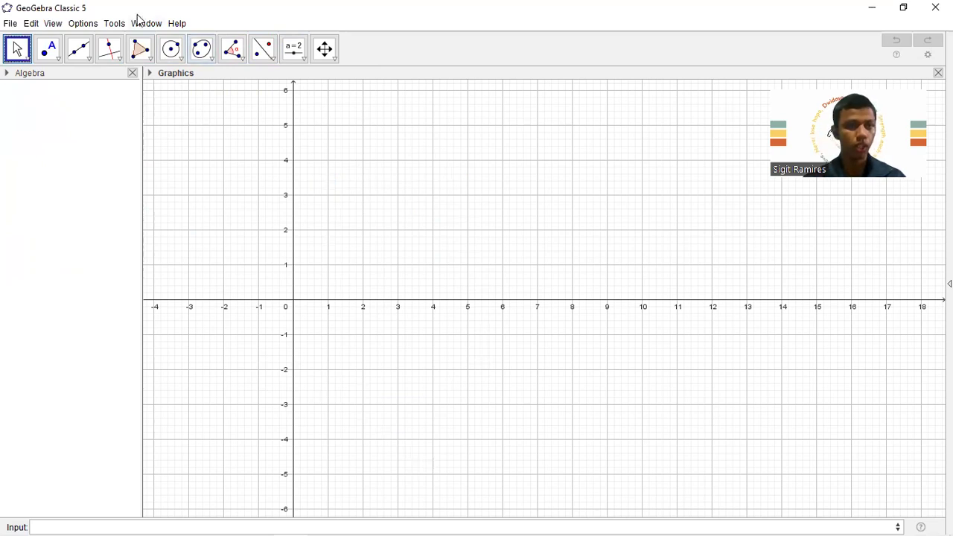
- Draw a regular polygon with 4 vertices on the base from (2, 2) to (4, 2)
{"action": "left_click", "coordinate": [140, 51]}
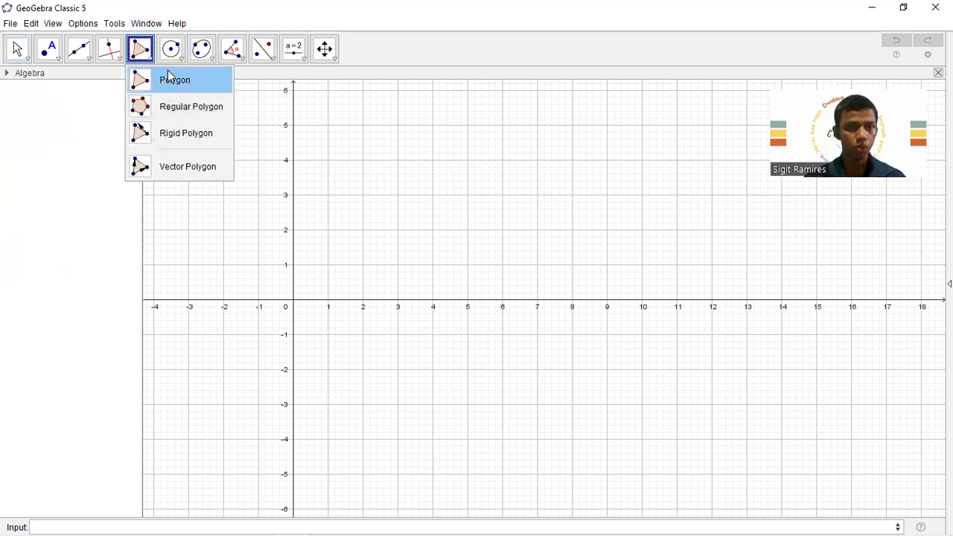
{"action": "left_click", "coordinate": [172, 80]}
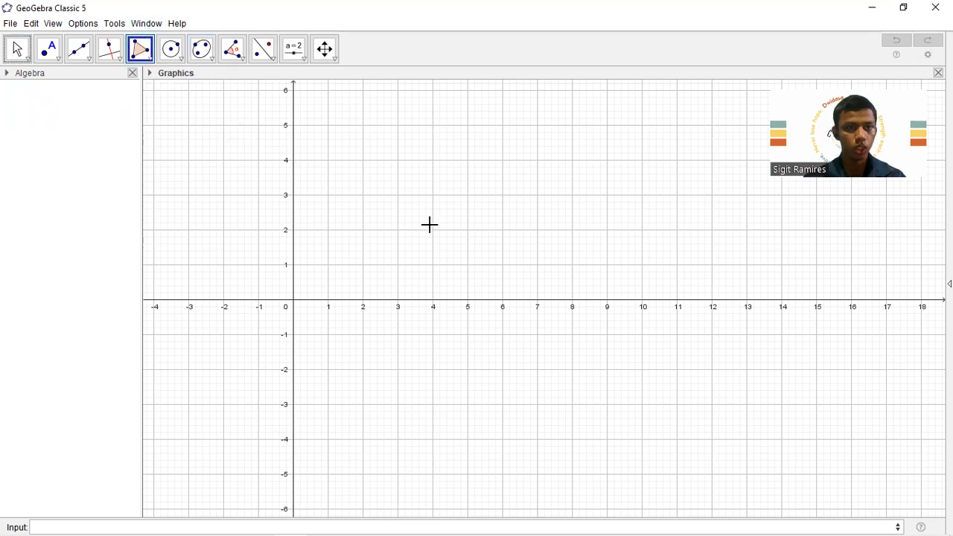
{"action": "left_click", "coordinate": [141, 51]}
{"action": "left_click", "coordinate": [171, 106]}
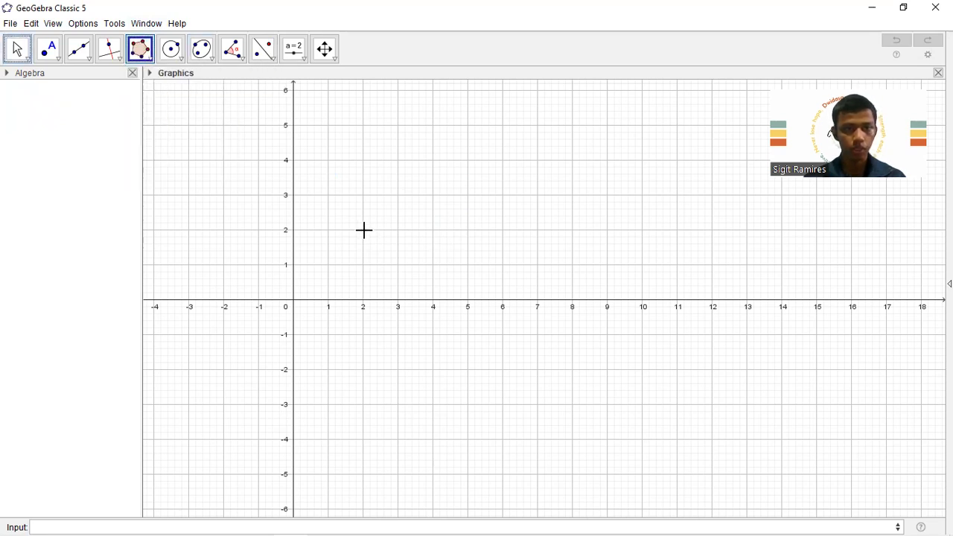
{"action": "left_click", "coordinate": [364, 230]}
{"action": "left_click", "coordinate": [433, 230]}
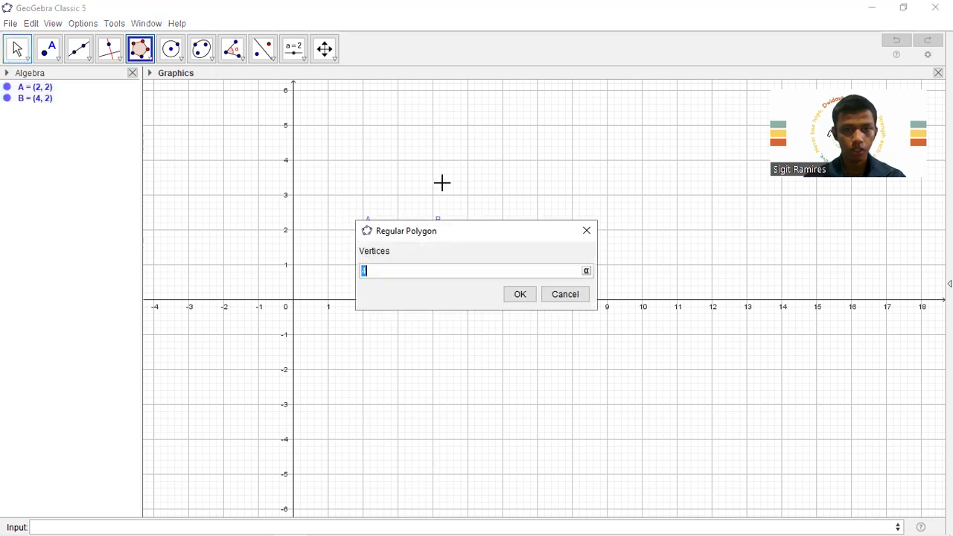
{"action": "left_click", "coordinate": [521, 294]}
{"action": "left_click", "coordinate": [17, 48]}
- Place a point at the origin (0, 0) and rename it P
{"action": "left_click", "coordinate": [324, 49]}
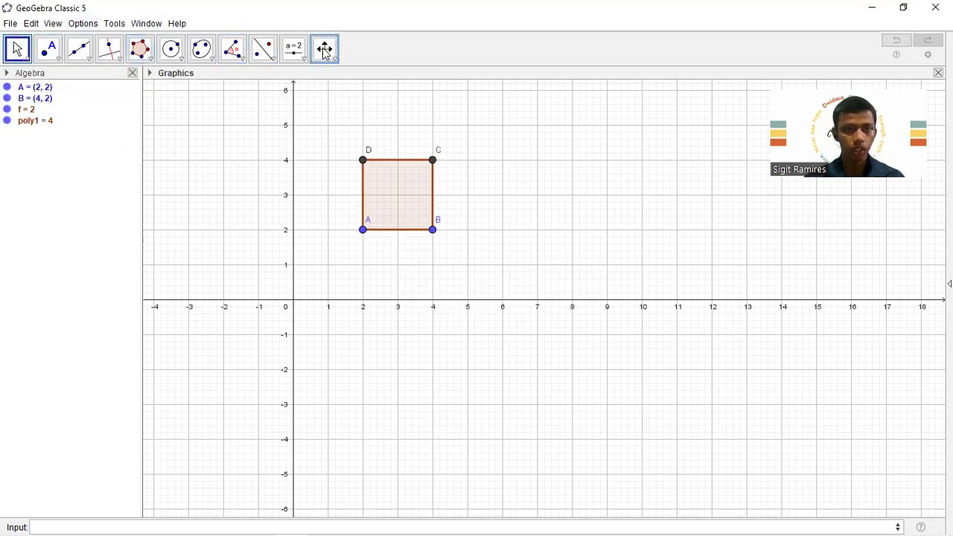
{"action": "left_click_drag", "start_coordinate": [294, 244], "coordinate": [358, 245]}
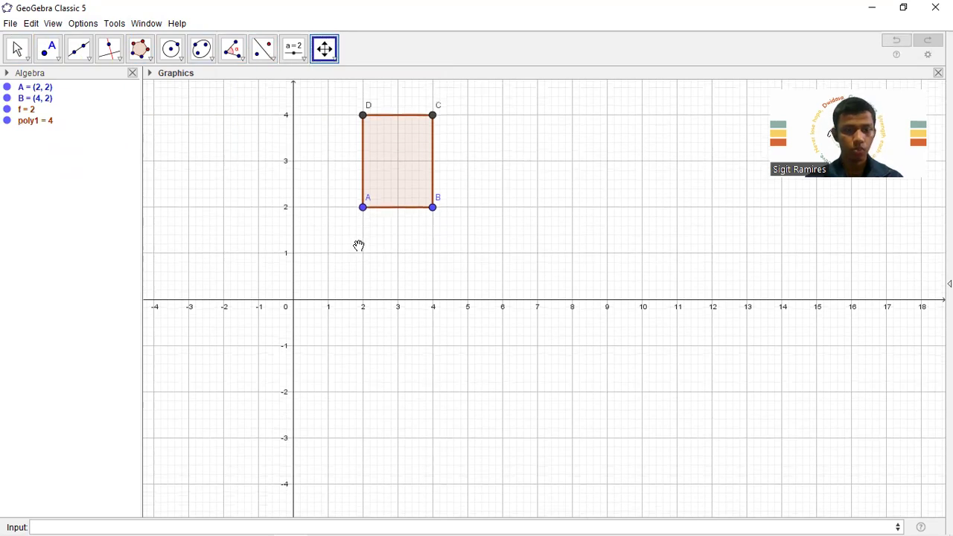
{"action": "left_click_drag", "start_coordinate": [275, 247], "coordinate": [406, 255]}
{"action": "left_click", "coordinate": [17, 50]}
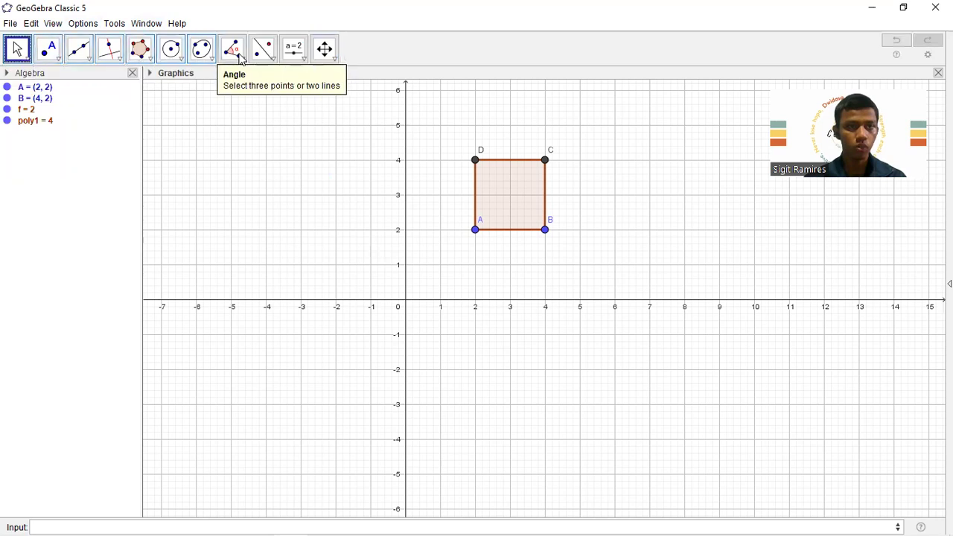
{"action": "left_click", "coordinate": [52, 52]}
{"action": "left_click", "coordinate": [406, 301]}
{"action": "right_click", "coordinate": [406, 300]}
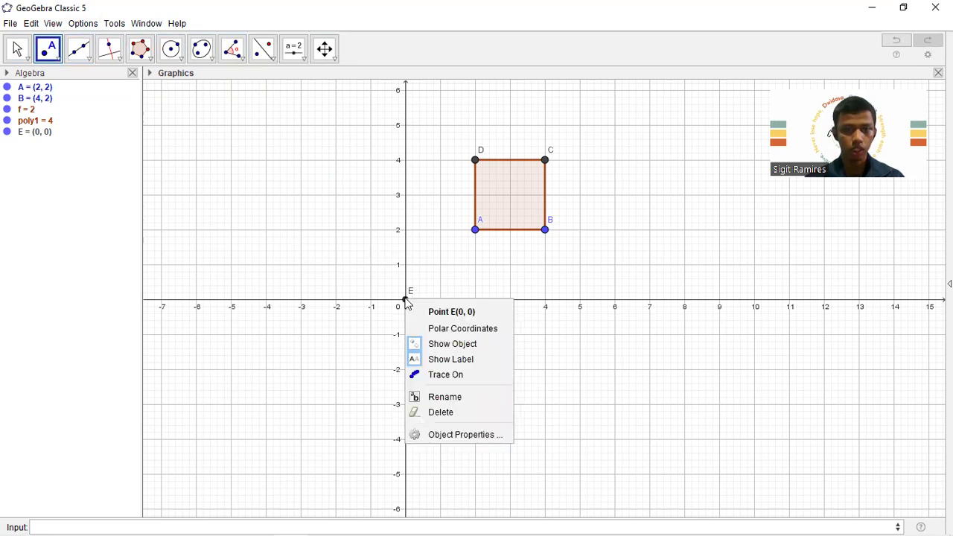
{"action": "left_click", "coordinate": [445, 396]}
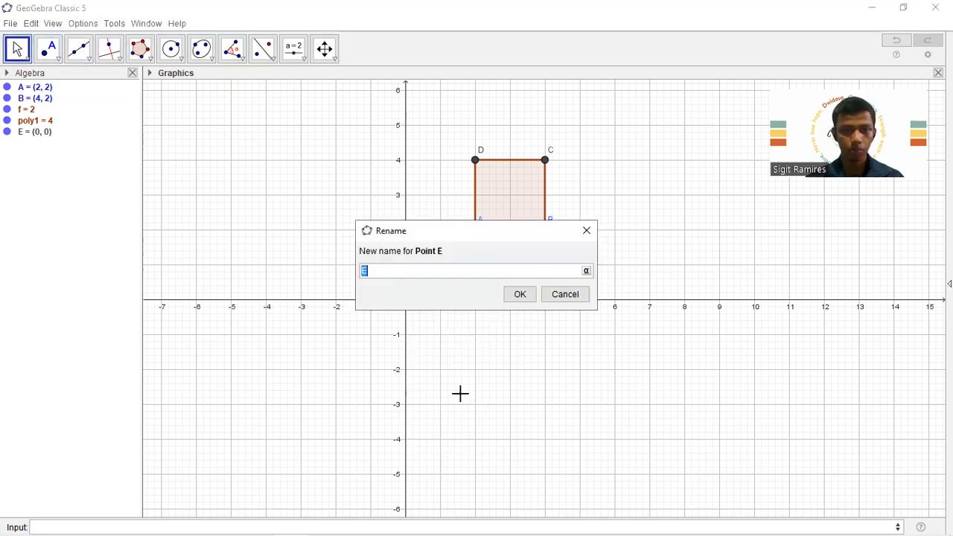
{"action": "key", "text": "Return"}
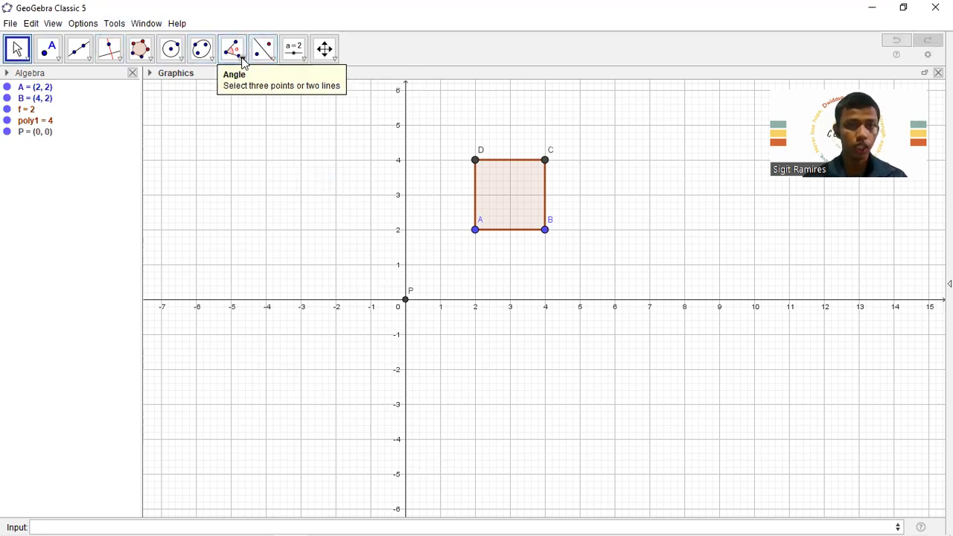
- Create an angle slider α ranging from 0° to 360° with a 1° increment
{"action": "left_click", "coordinate": [273, 61]}
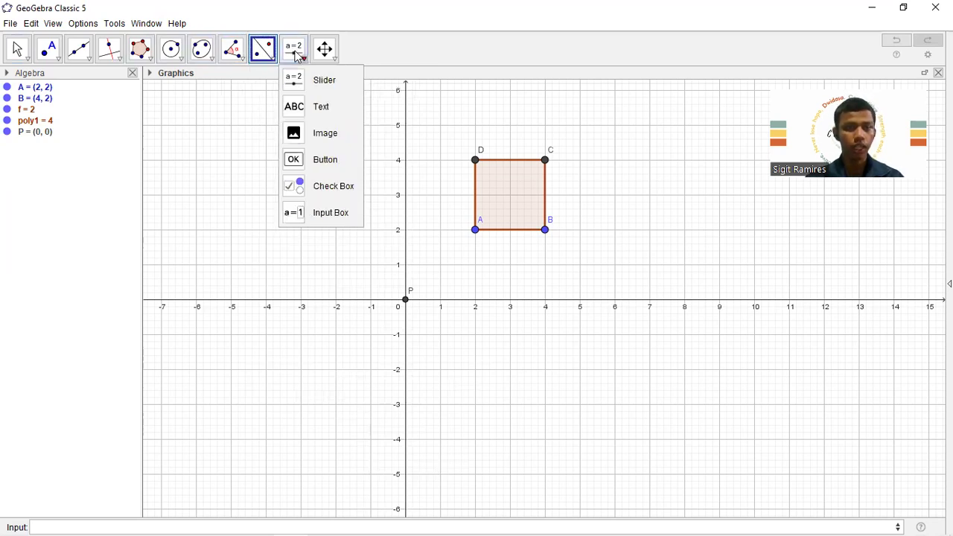
{"action": "left_click", "coordinate": [293, 48]}
{"action": "left_click", "coordinate": [173, 104]}
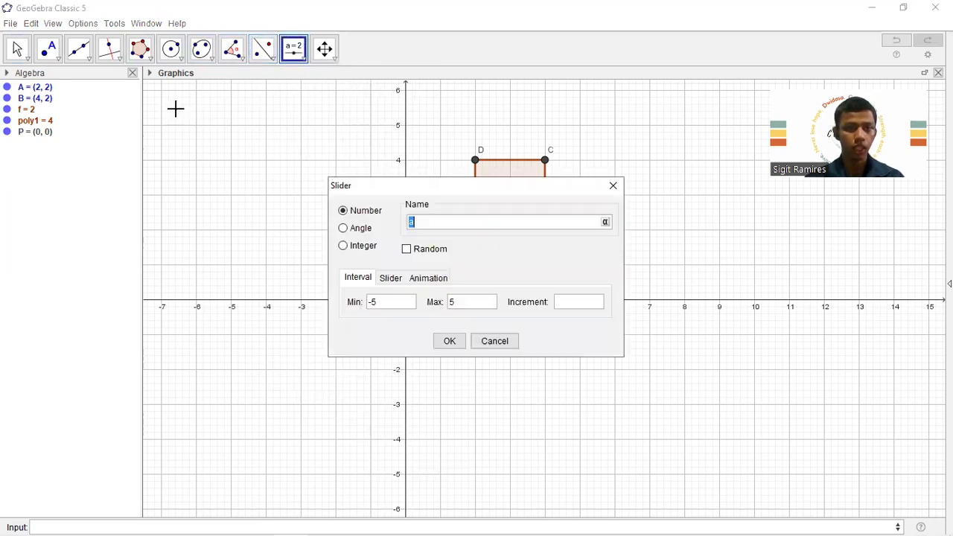
{"action": "left_click", "coordinate": [343, 228]}
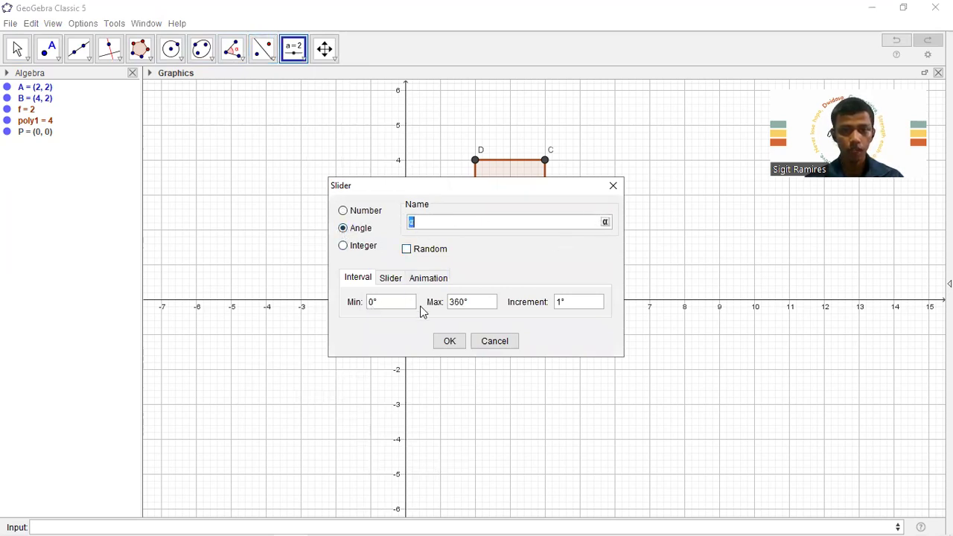
{"action": "left_click", "coordinate": [446, 343]}
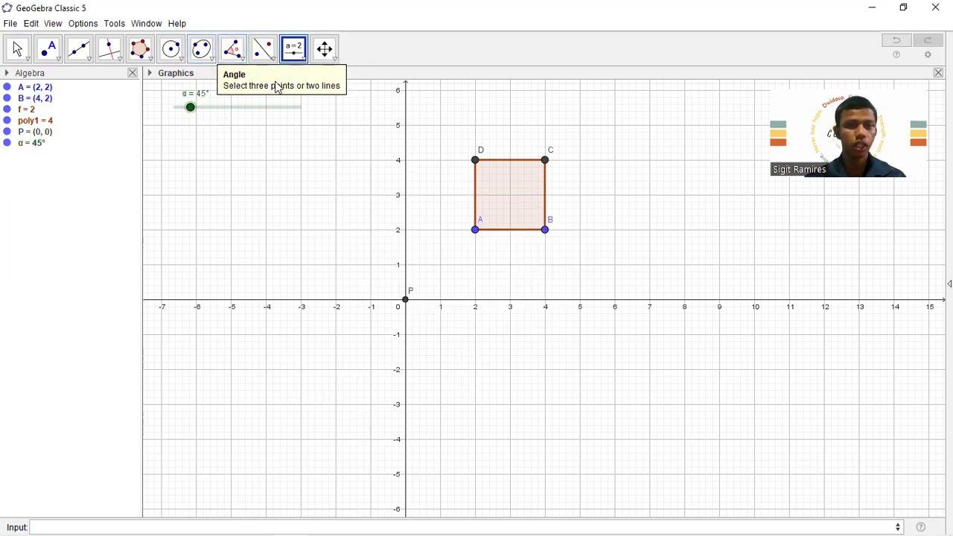
- Rotate the square counterclockwise around point P by the slider angle α
{"action": "left_click", "coordinate": [262, 53]}
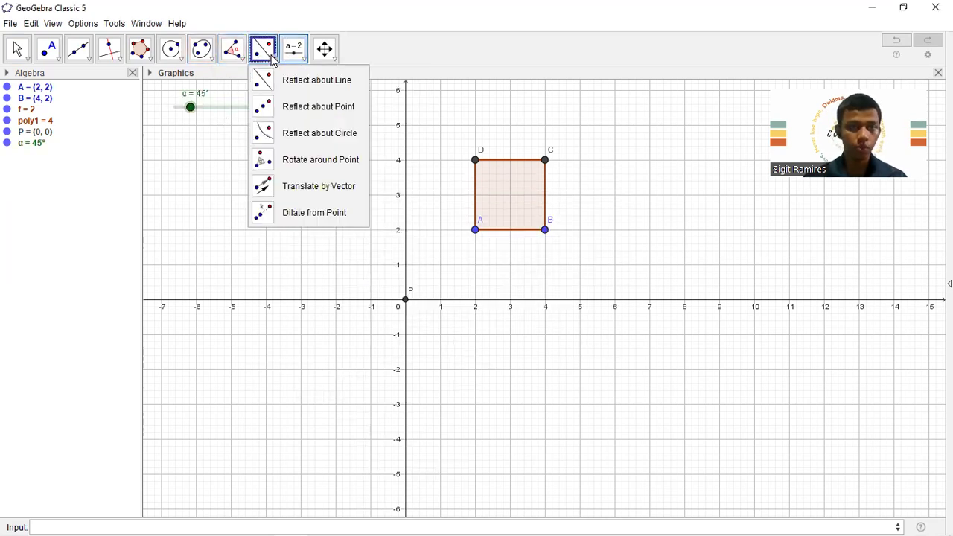
{"action": "left_click", "coordinate": [301, 160]}
{"action": "left_click", "coordinate": [510, 194]}
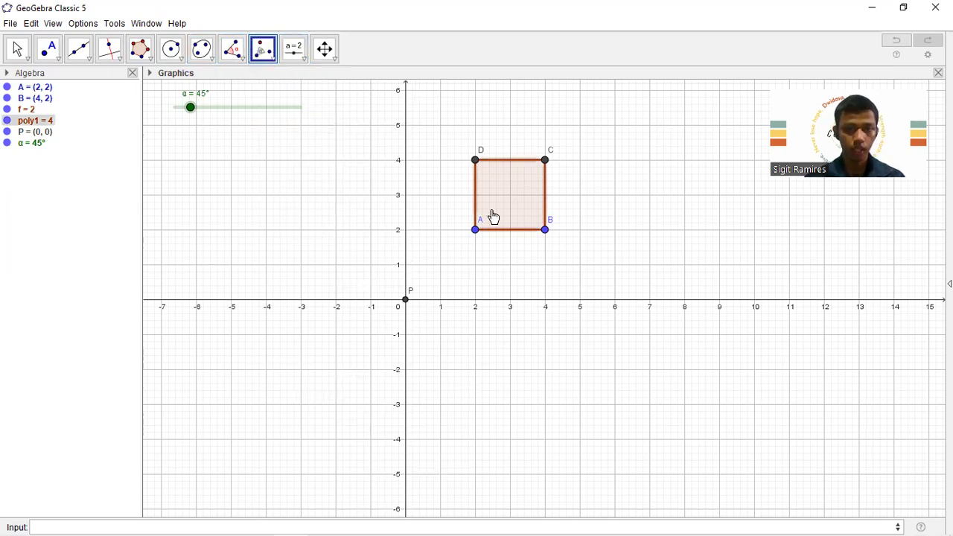
{"action": "left_click", "coordinate": [405, 302]}
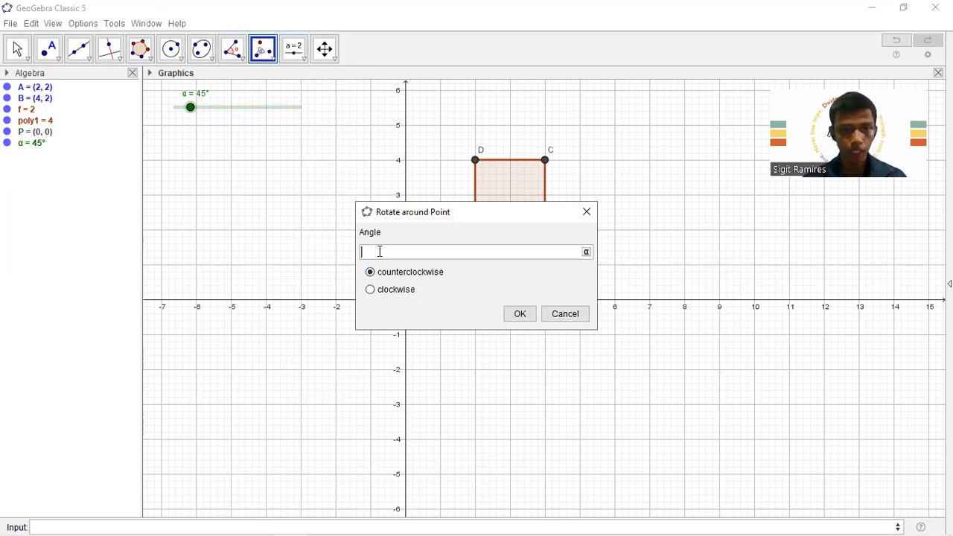
{"action": "left_click", "coordinate": [586, 251]}
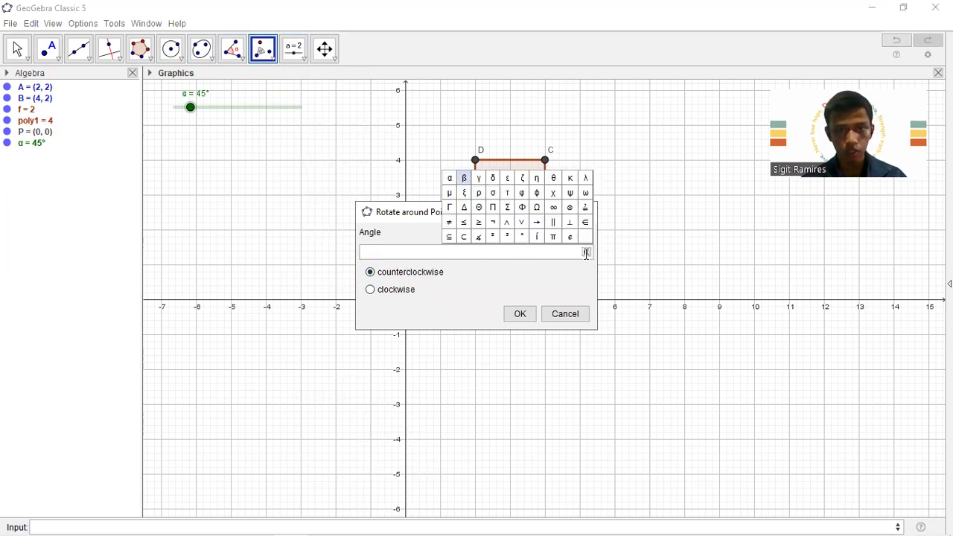
{"action": "left_click", "coordinate": [451, 179]}
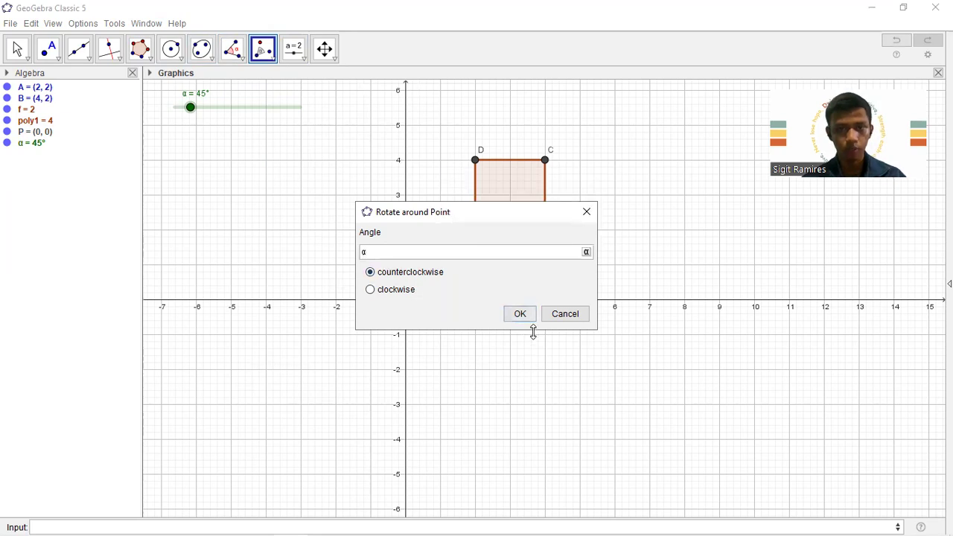
{"action": "left_click", "coordinate": [520, 315]}
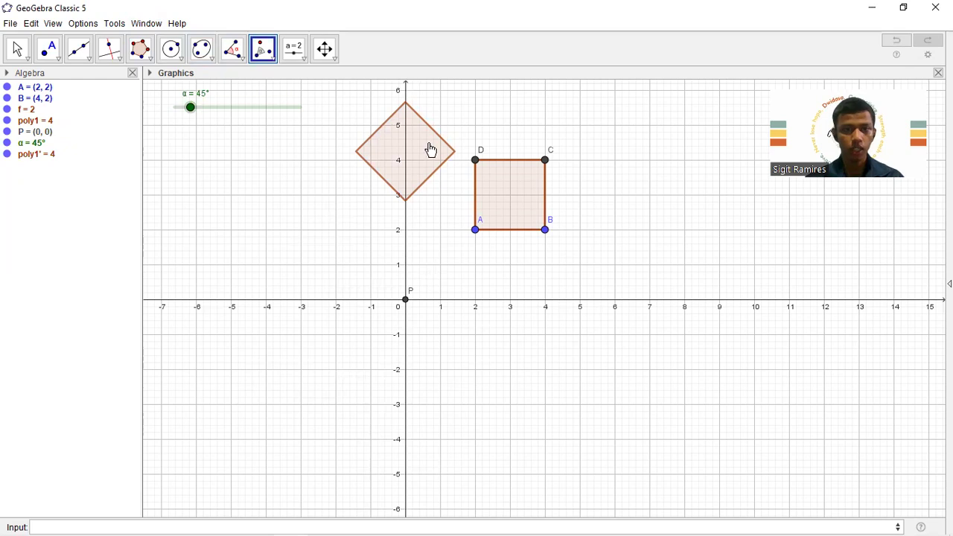
- Rotate vertex A counterclockwise around point P by the slider angle α
{"action": "left_click", "coordinate": [475, 232]}
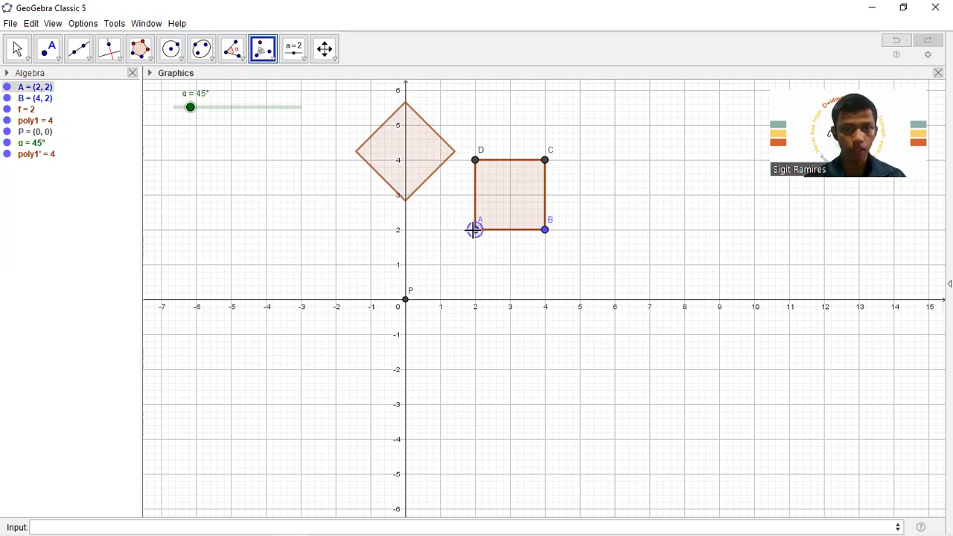
{"action": "left_click", "coordinate": [406, 304]}
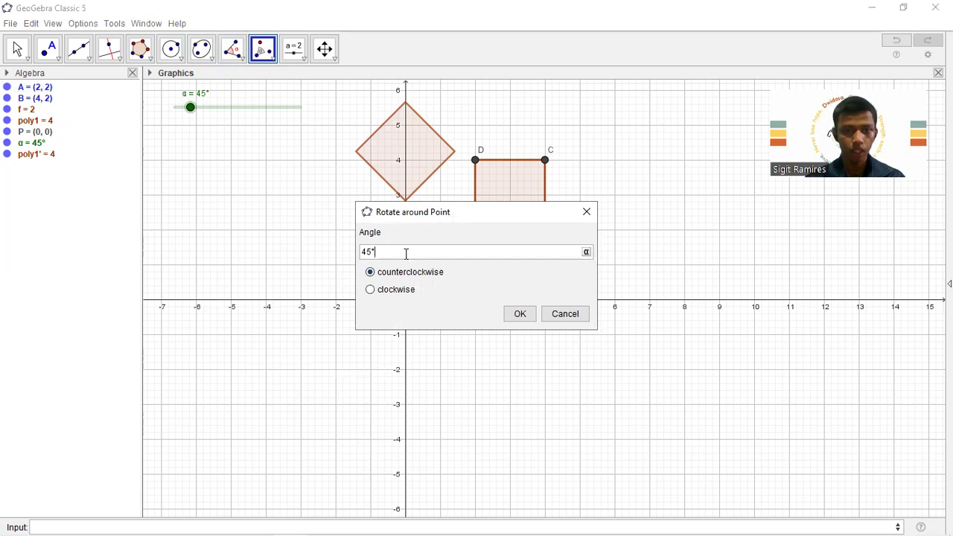
{"action": "left_click", "coordinate": [586, 251]}
{"action": "left_click", "coordinate": [452, 180]}
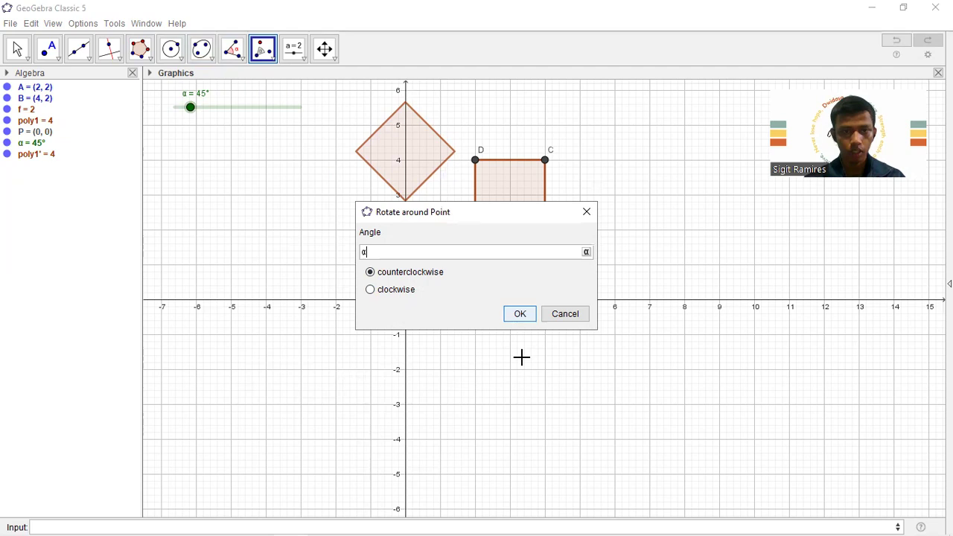
{"action": "left_click", "coordinate": [519, 316]}
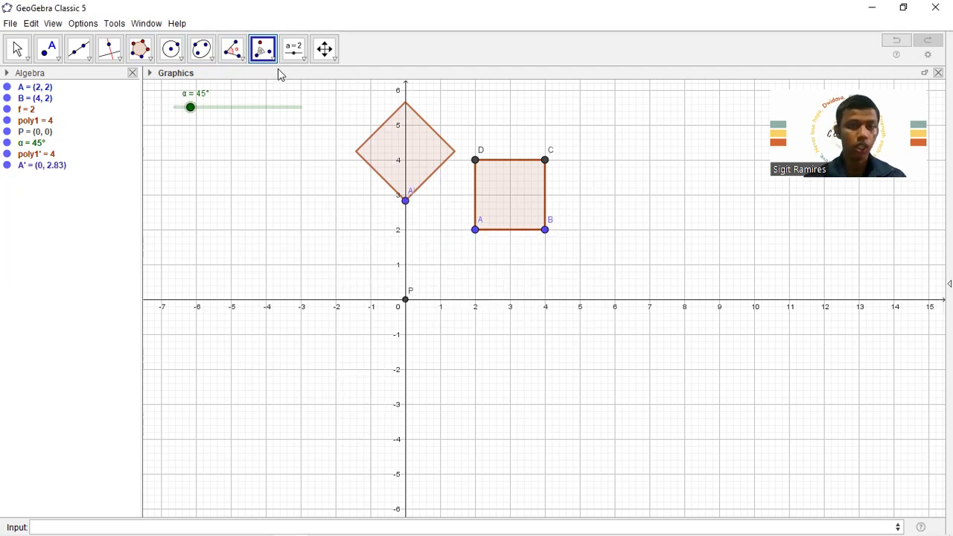
- Draw segments connecting point P to vertex A and to its rotated image A'
{"action": "left_click", "coordinate": [86, 58]}
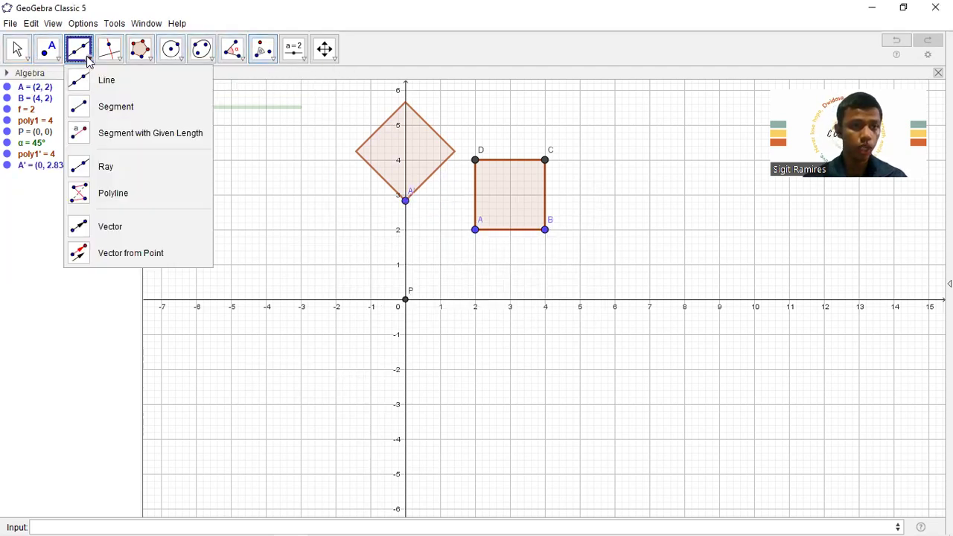
{"action": "left_click", "coordinate": [111, 106]}
{"action": "left_click", "coordinate": [475, 229]}
{"action": "left_click", "coordinate": [405, 299]}
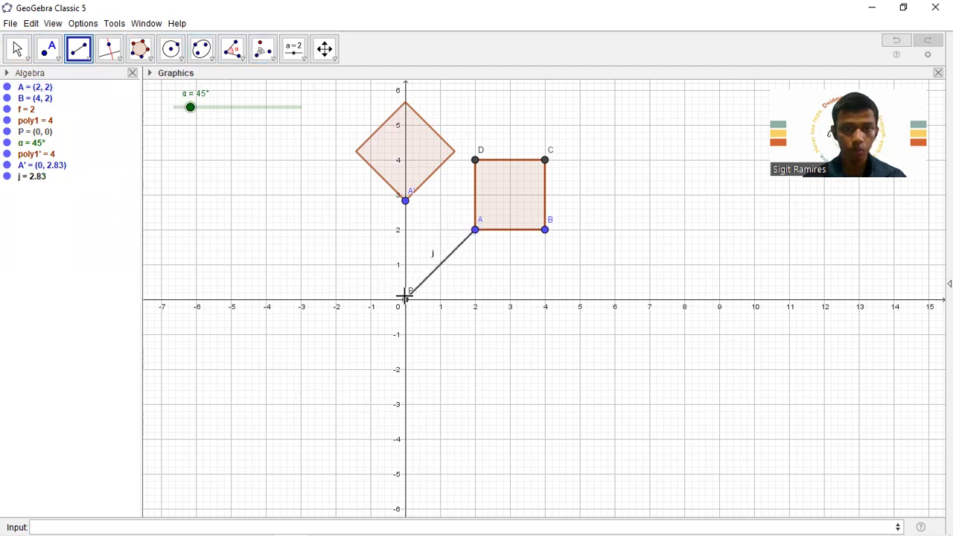
{"action": "left_click", "coordinate": [405, 201]}
- Mark the angle from A through vertex P to A', and set the slider α to 180°
{"action": "left_click", "coordinate": [237, 58]}
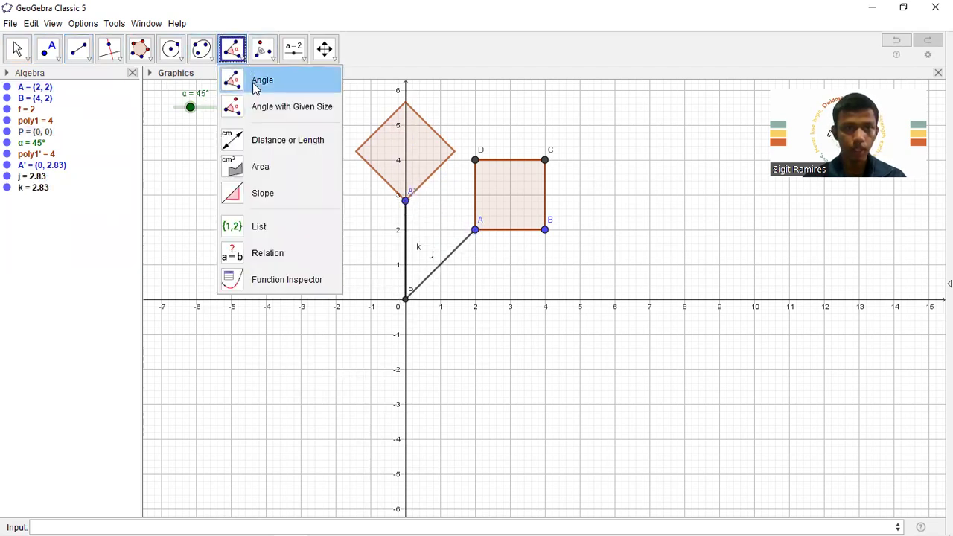
{"action": "left_click", "coordinate": [256, 87]}
{"action": "left_click", "coordinate": [476, 228]}
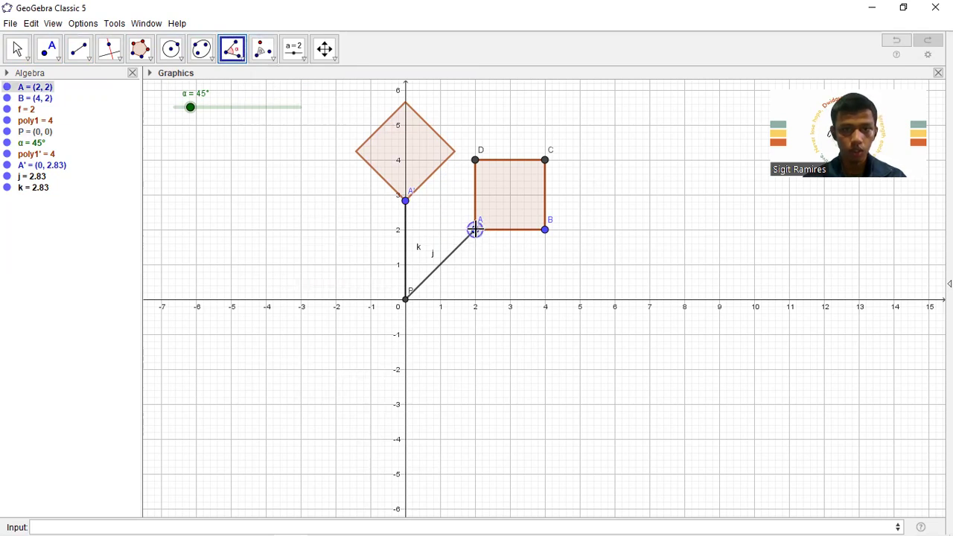
{"action": "left_click", "coordinate": [405, 300]}
{"action": "left_click", "coordinate": [405, 199]}
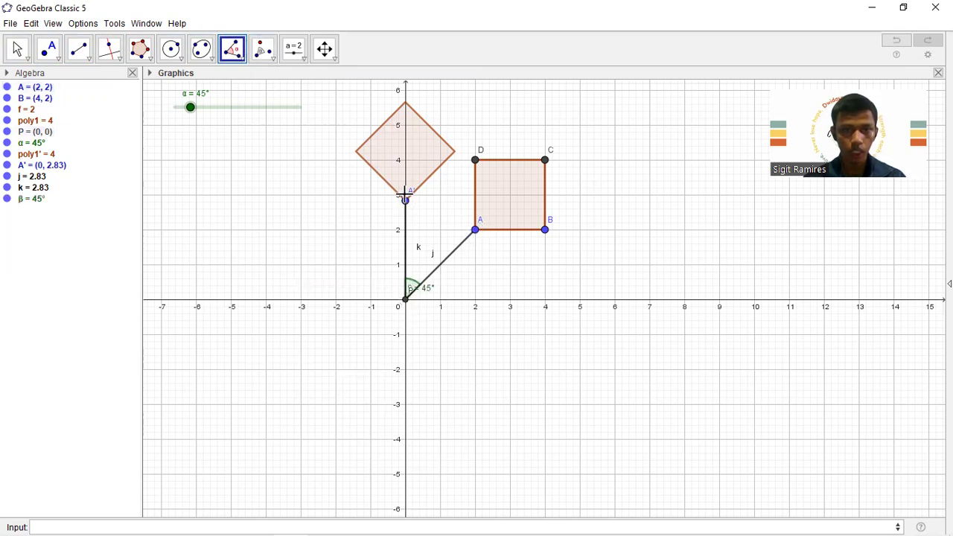
{"action": "left_click", "coordinate": [19, 52]}
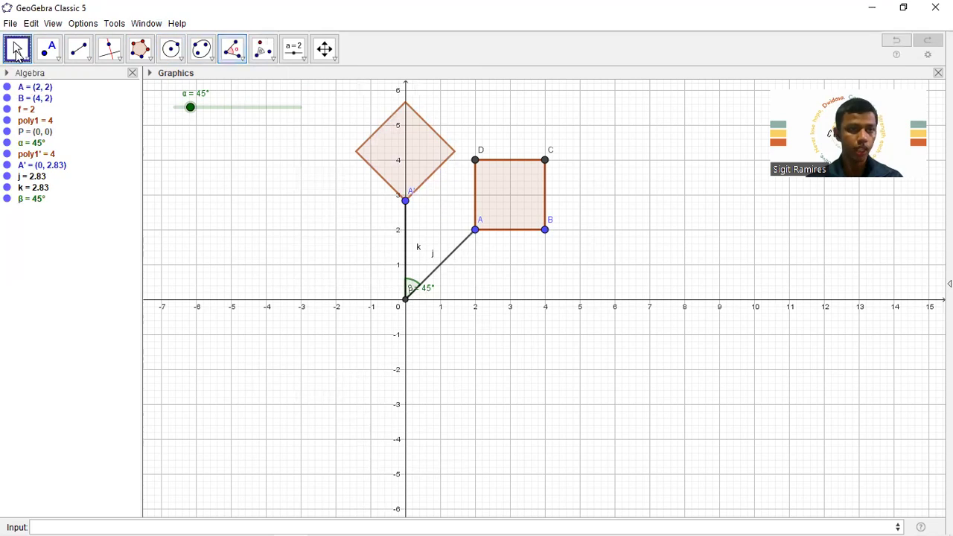
{"action": "left_click_drag", "start_coordinate": [192, 107], "coordinate": [239, 123]}
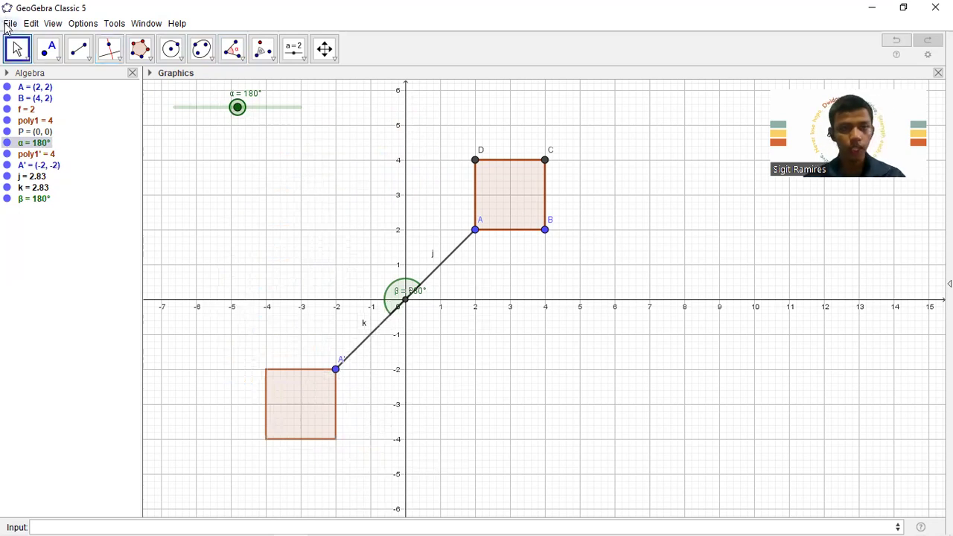
- Start a new file without saving the square rotation
{"action": "left_click", "coordinate": [9, 23]}
{"action": "left_click", "coordinate": [37, 59]}
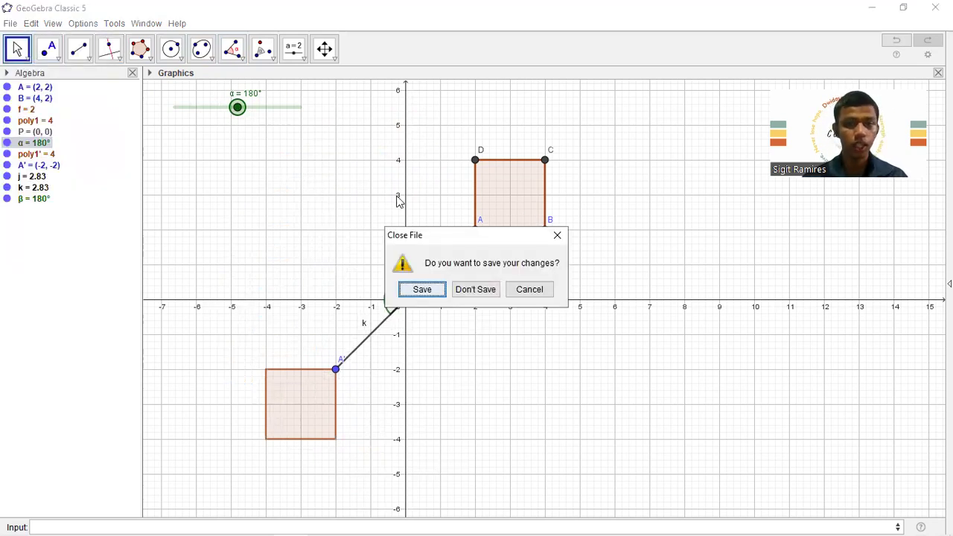
{"action": "left_click", "coordinate": [478, 290]}
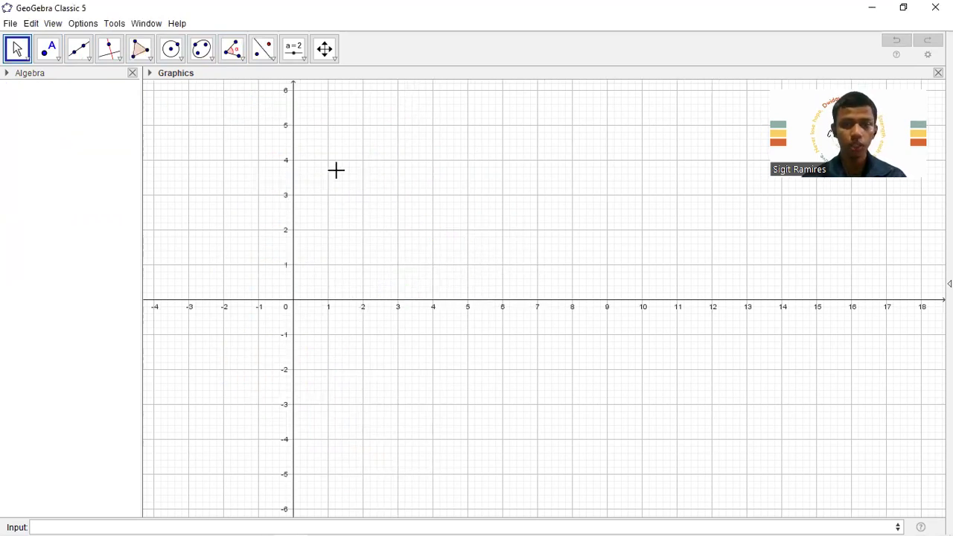
- Draw a regular polygon with 3 vertices on the base from (2, 0) to (4, 0)
{"action": "left_click", "coordinate": [140, 49]}
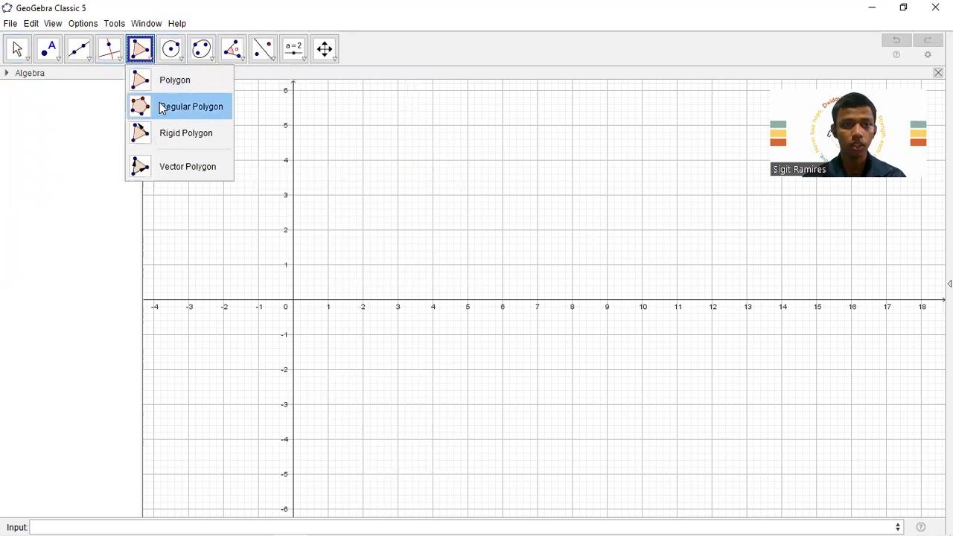
{"action": "left_click", "coordinate": [161, 108]}
{"action": "left_click", "coordinate": [364, 306]}
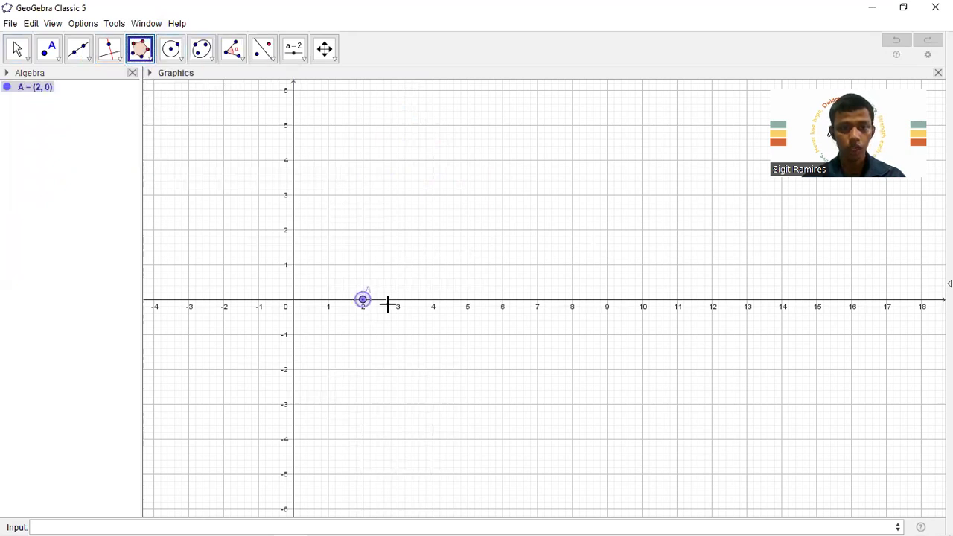
{"action": "left_click", "coordinate": [432, 306]}
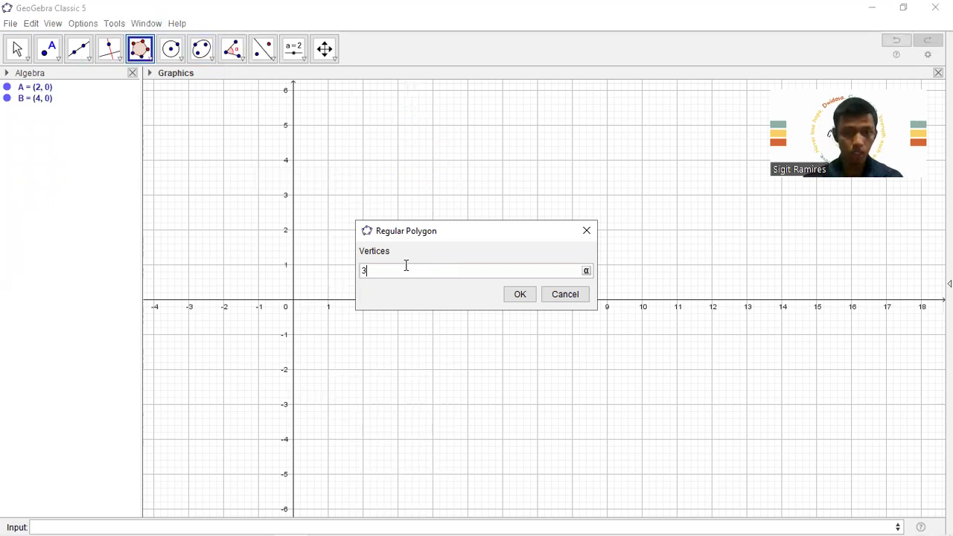
{"action": "key", "text": "Return"}
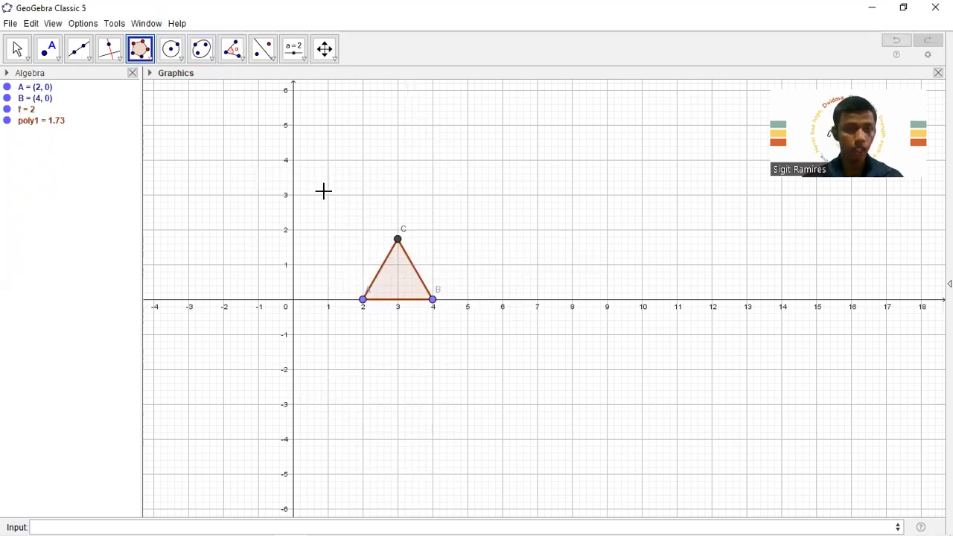
- Place a point at the origin (0, 0) and dilate the triangle from it by a factor of 4
{"action": "left_click", "coordinate": [48, 49]}
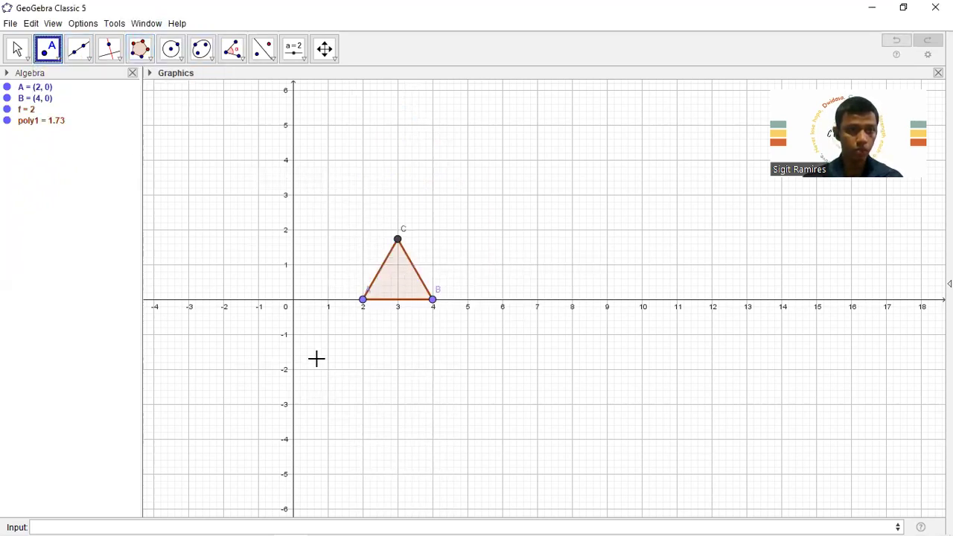
{"action": "left_click", "coordinate": [294, 299]}
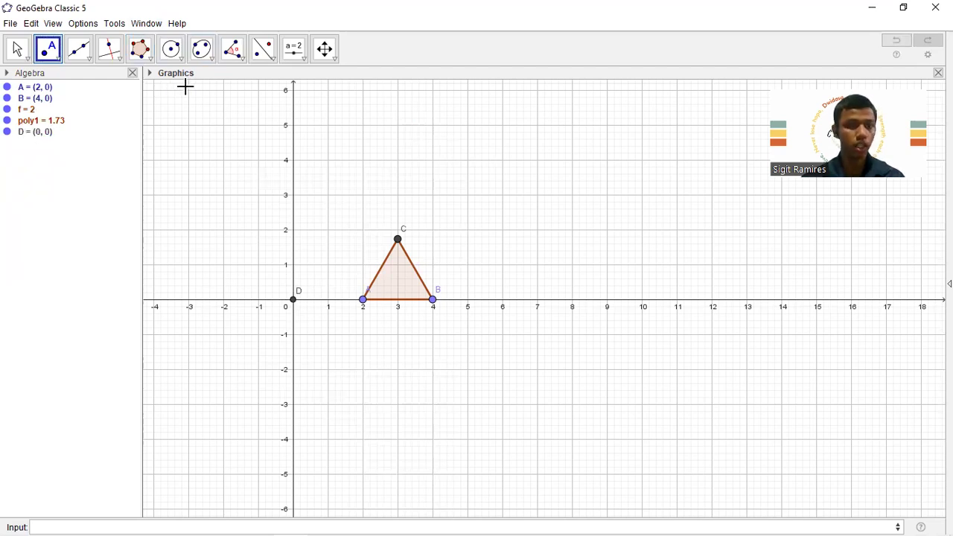
{"action": "left_click", "coordinate": [272, 61]}
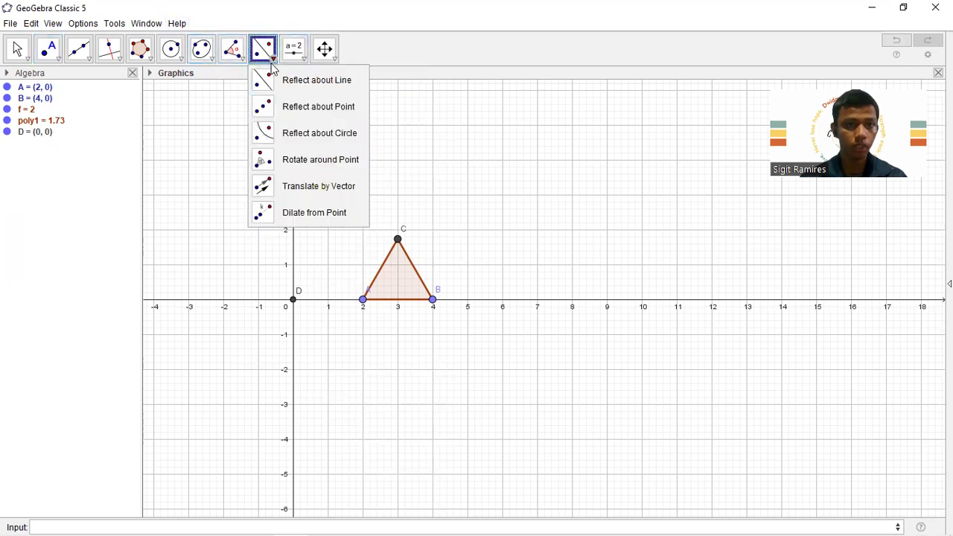
{"action": "left_click", "coordinate": [295, 213]}
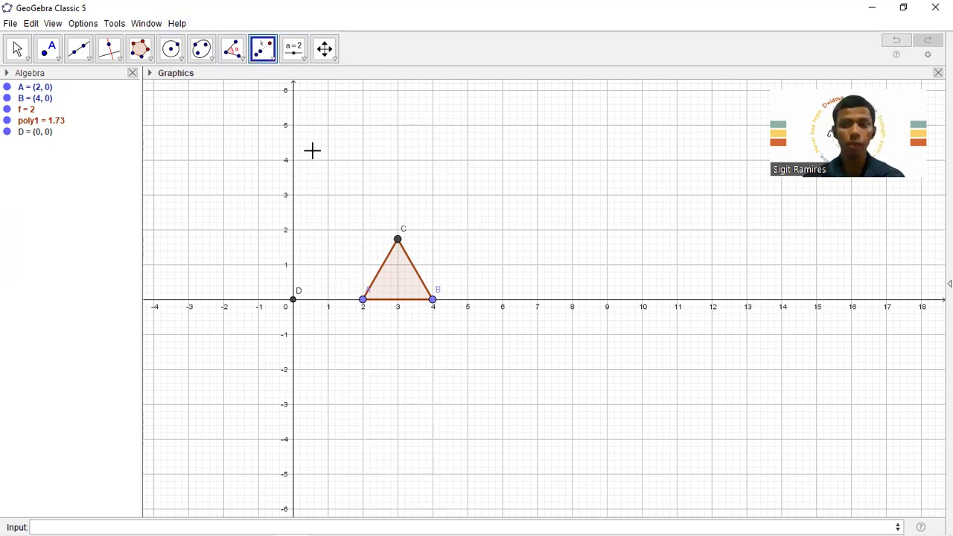
{"action": "left_click", "coordinate": [399, 278]}
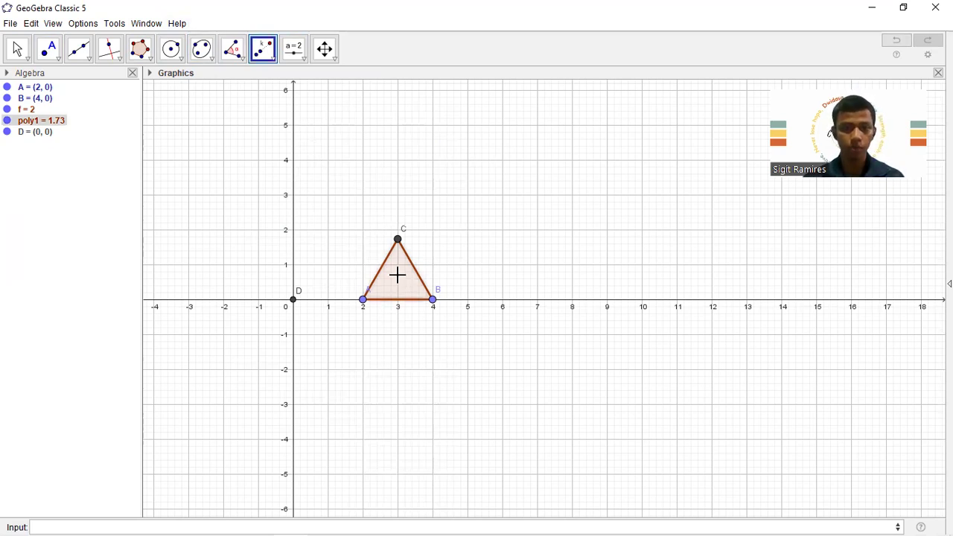
{"action": "left_click", "coordinate": [292, 301]}
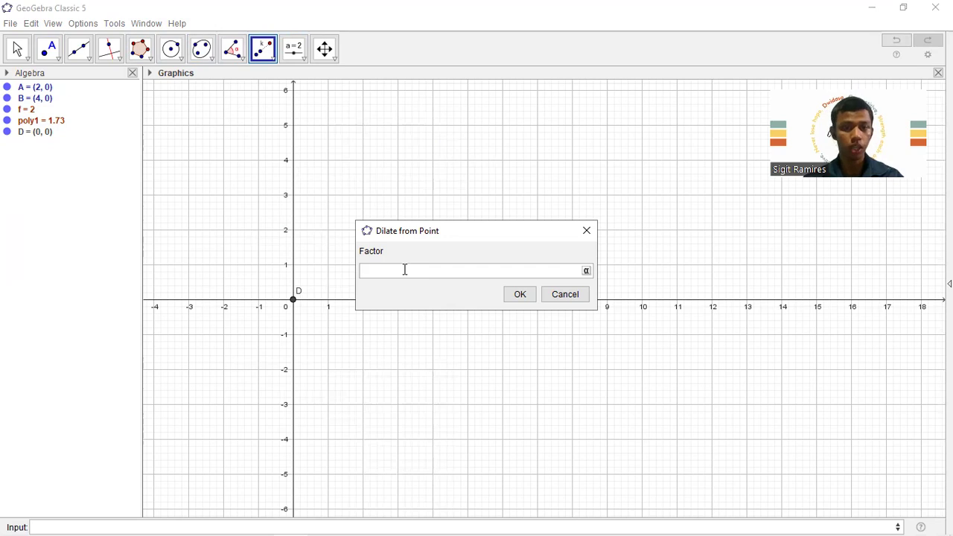
{"action": "key", "text": "Return"}
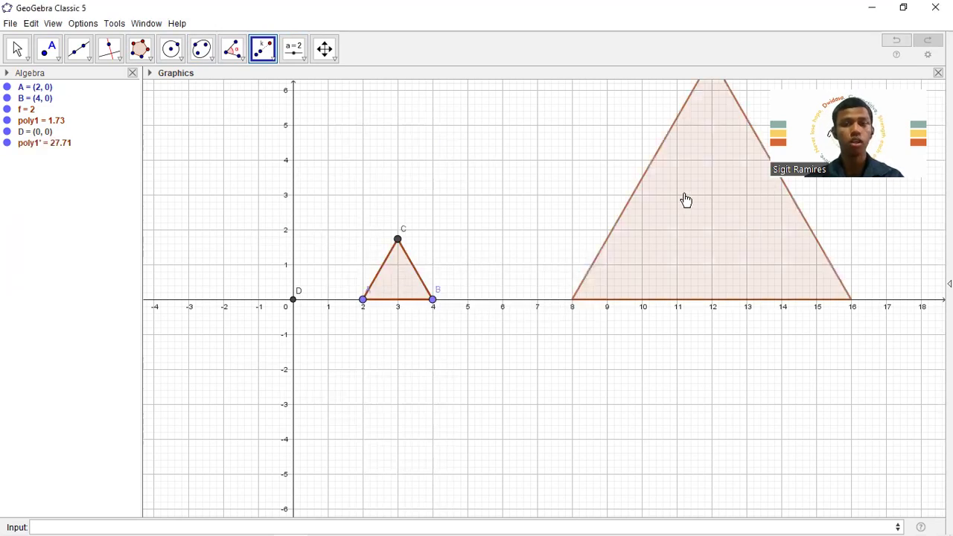
{"action": "left_click", "coordinate": [15, 58]}
{"action": "left_click", "coordinate": [34, 80]}
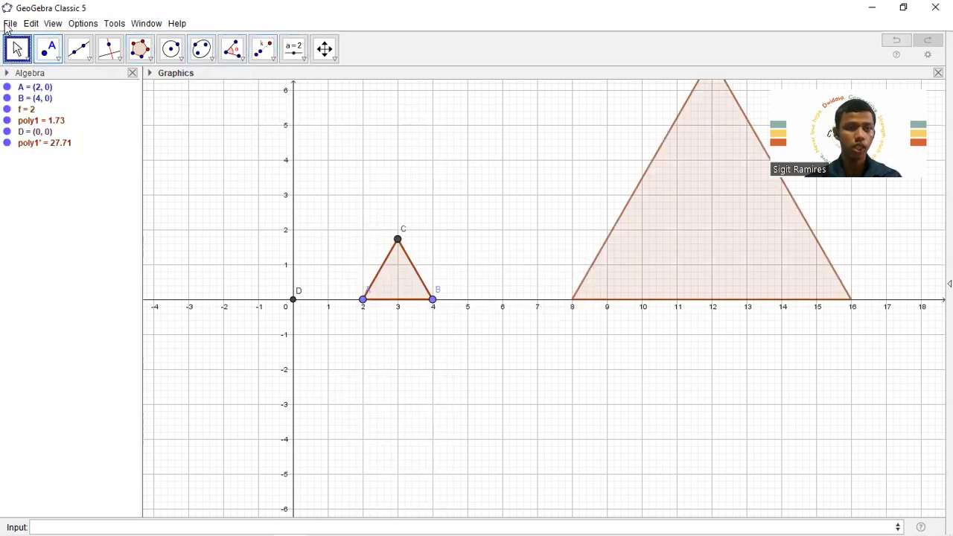
- Bring the whole dilated triangle into view and inspect its Dilate definition without changing it
{"action": "left_click", "coordinate": [17, 52]}
{"action": "left_click_drag", "start_coordinate": [530, 218], "coordinate": [455, 241]}
{"action": "left_click", "coordinate": [324, 49]}
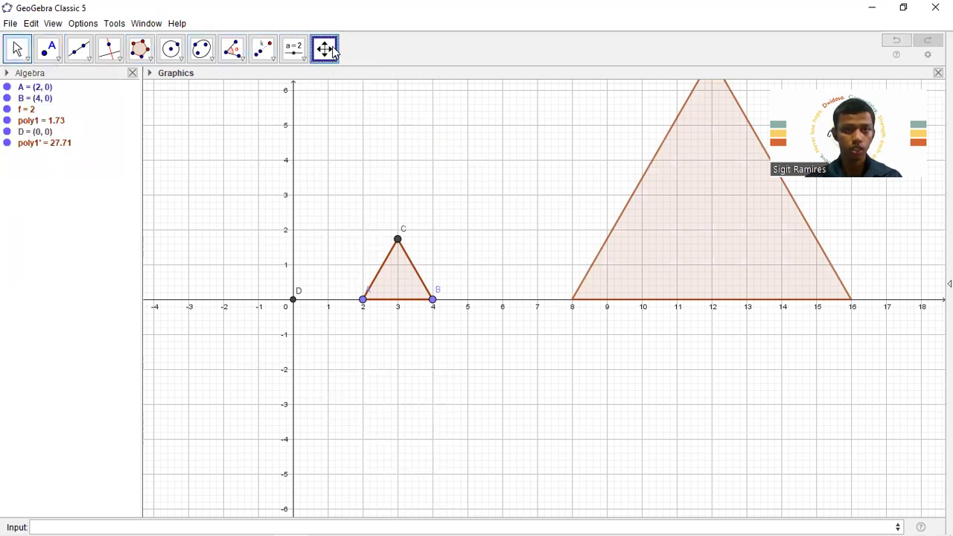
{"action": "left_click_drag", "start_coordinate": [444, 196], "coordinate": [345, 251]}
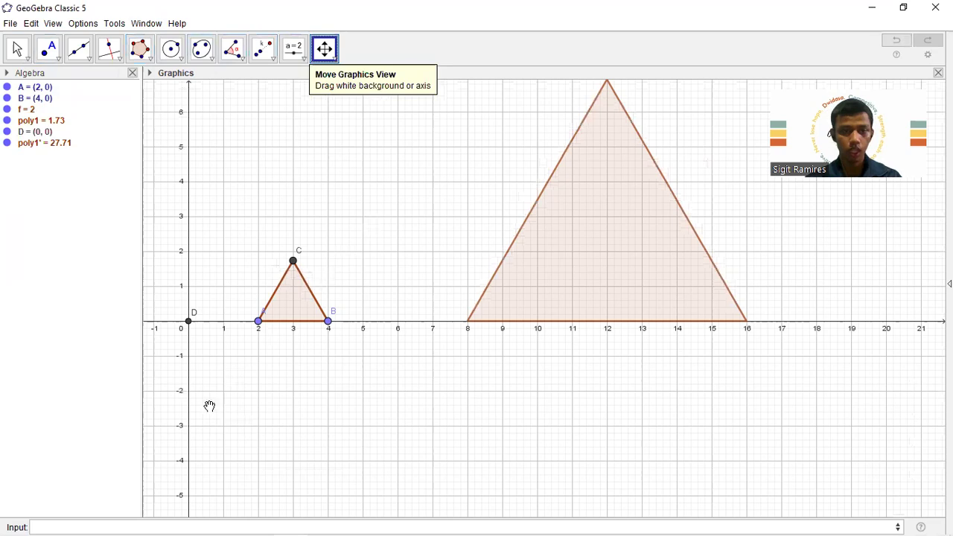
{"action": "left_click_drag", "start_coordinate": [209, 406], "coordinate": [181, 438]}
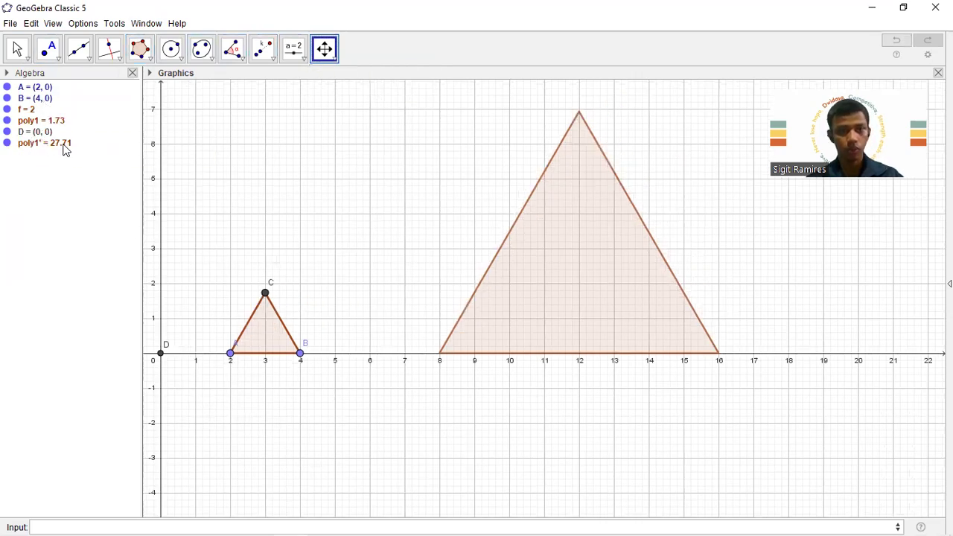
{"action": "double_click", "coordinate": [614, 265]}
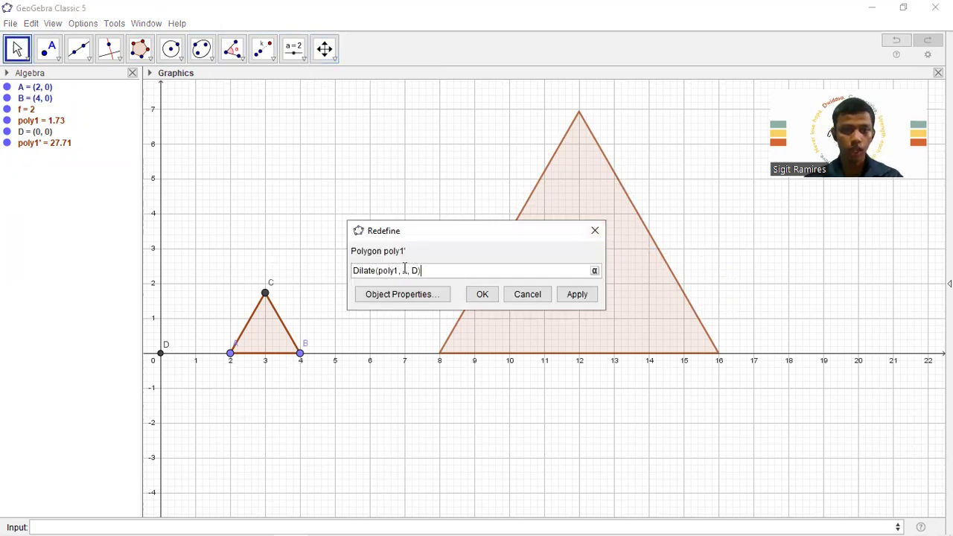
{"action": "left_click", "coordinate": [595, 230]}
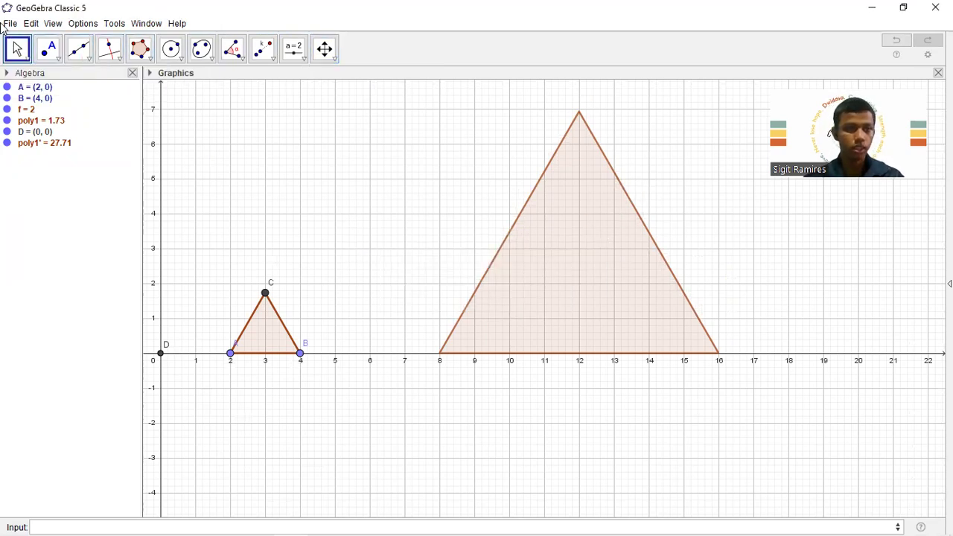
- Start a new file without saving the triangle dilation
{"action": "left_click", "coordinate": [4, 24]}
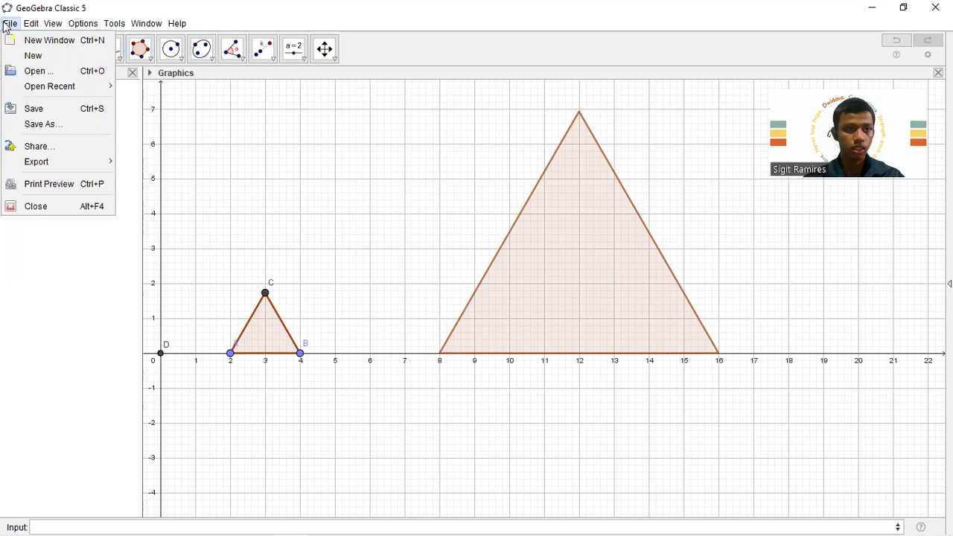
{"action": "left_click", "coordinate": [37, 55]}
{"action": "left_click", "coordinate": [475, 290]}
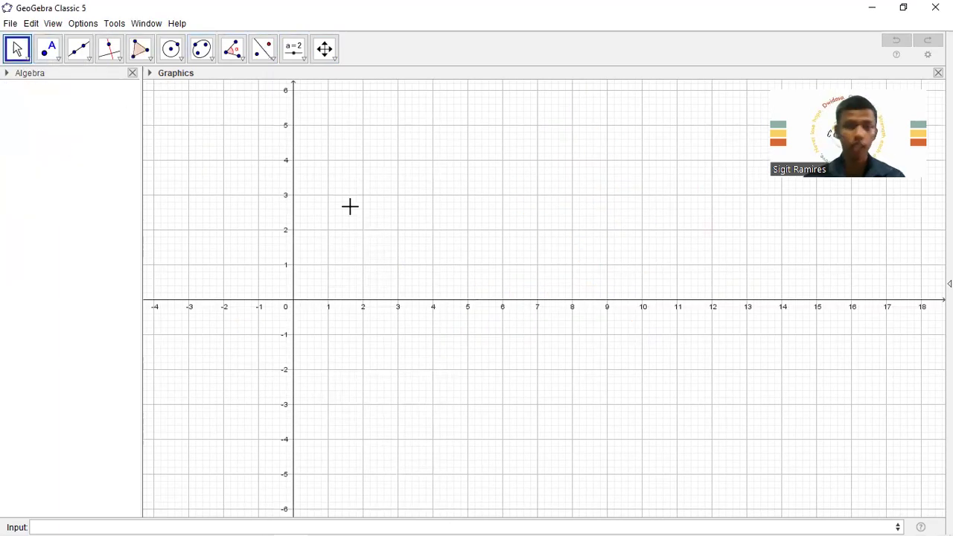
- Draw a trapezoid polygon with vertices (2, 0), (8, 0), (7, 2) and (3, 2)
{"action": "left_click", "coordinate": [136, 60]}
{"action": "left_click", "coordinate": [164, 82]}
{"action": "left_click", "coordinate": [364, 300]}
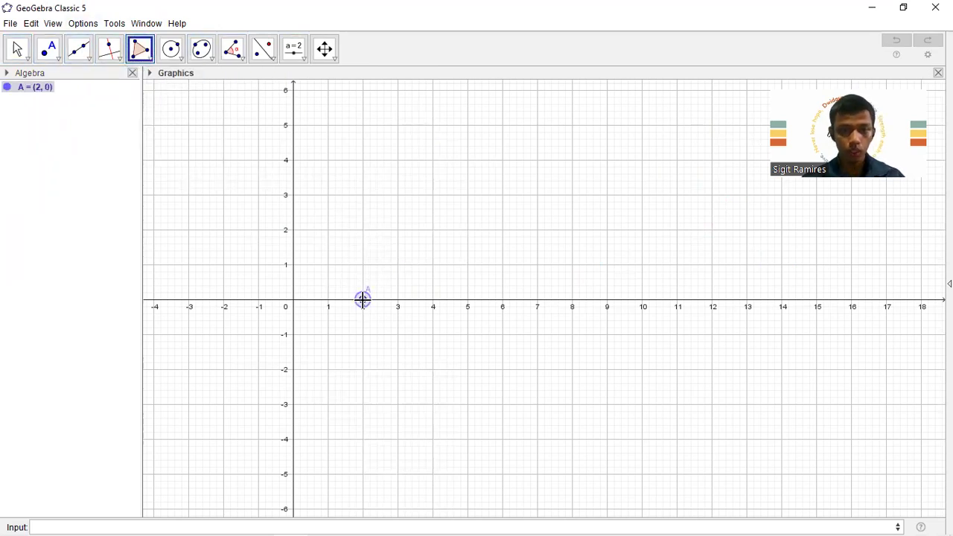
{"action": "left_click", "coordinate": [571, 300]}
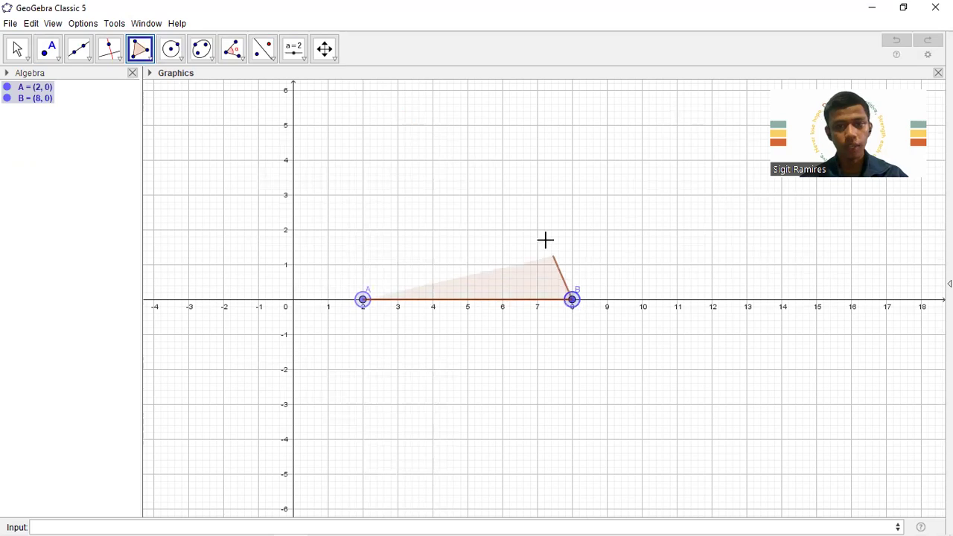
{"action": "left_click", "coordinate": [537, 229]}
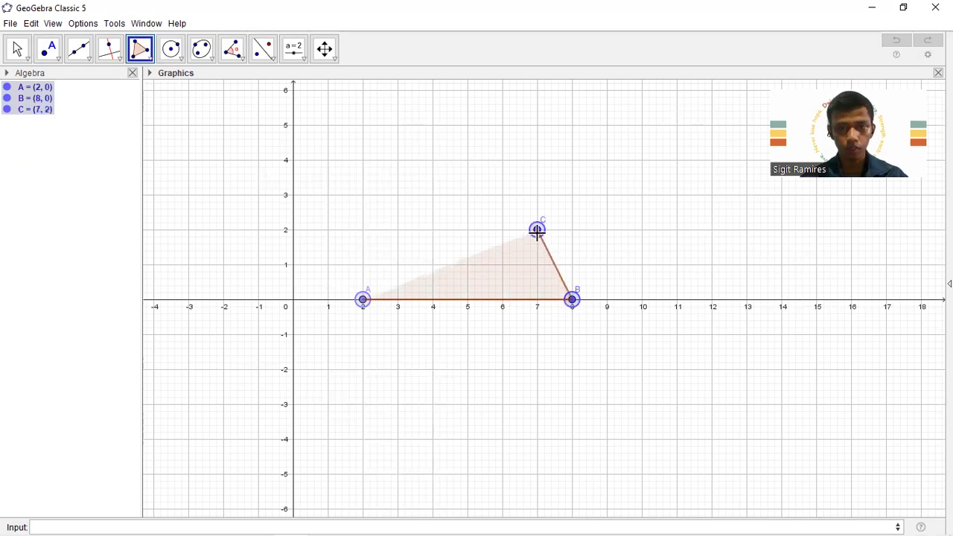
{"action": "left_click", "coordinate": [398, 229]}
{"action": "left_click", "coordinate": [361, 302]}
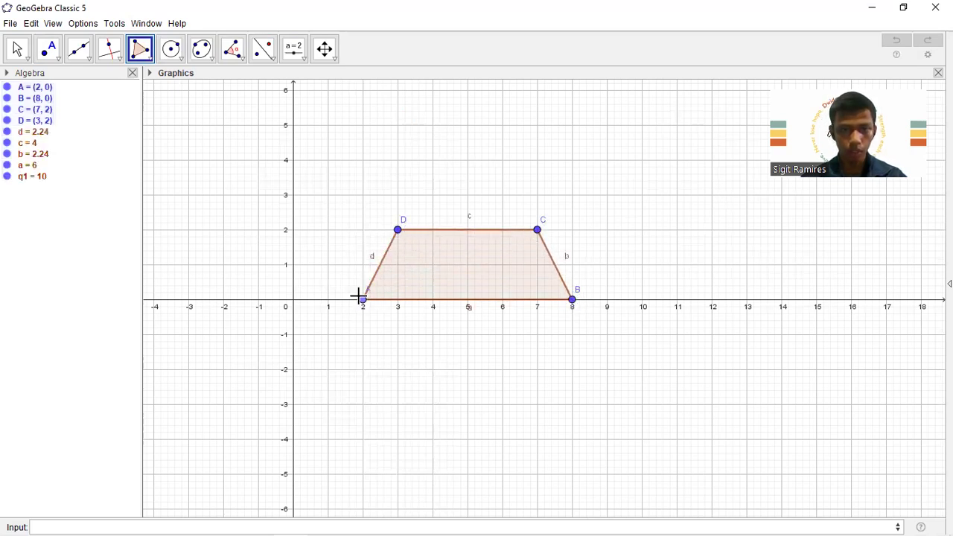
- Draw a right triangle on the trapezoid's upper edge with vertices D (3, 2), (4, 2) and (4, 4)
{"action": "left_click", "coordinate": [399, 234]}
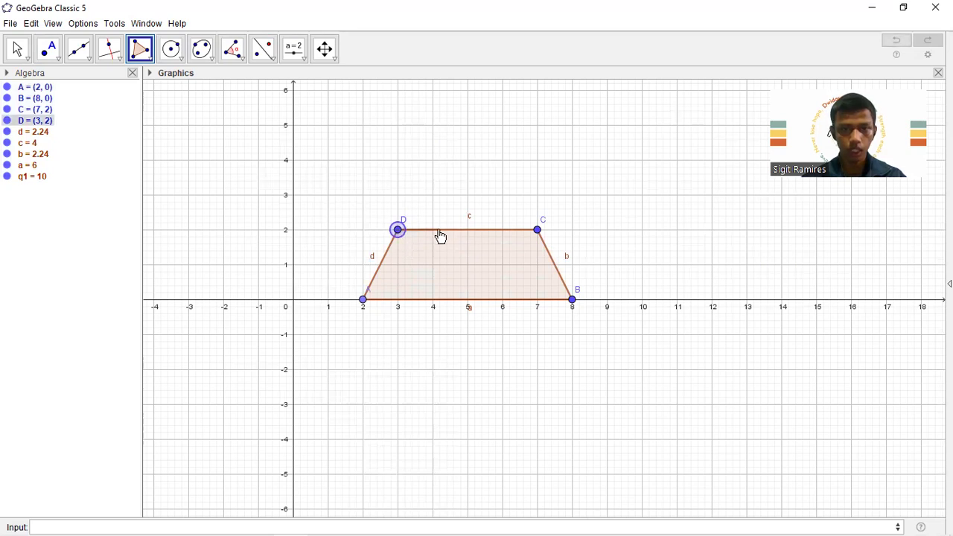
{"action": "left_click", "coordinate": [433, 229]}
{"action": "left_click", "coordinate": [433, 160]}
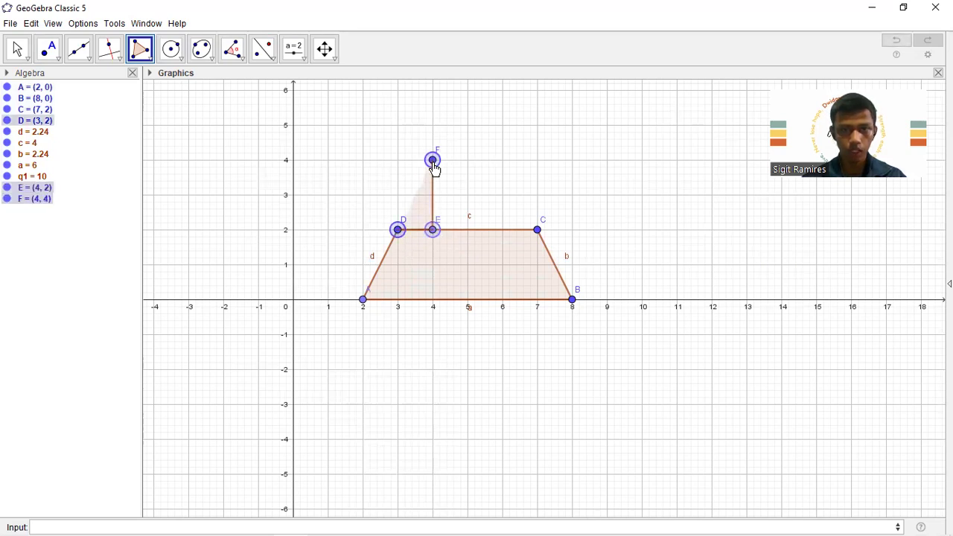
{"action": "left_click", "coordinate": [398, 231]}
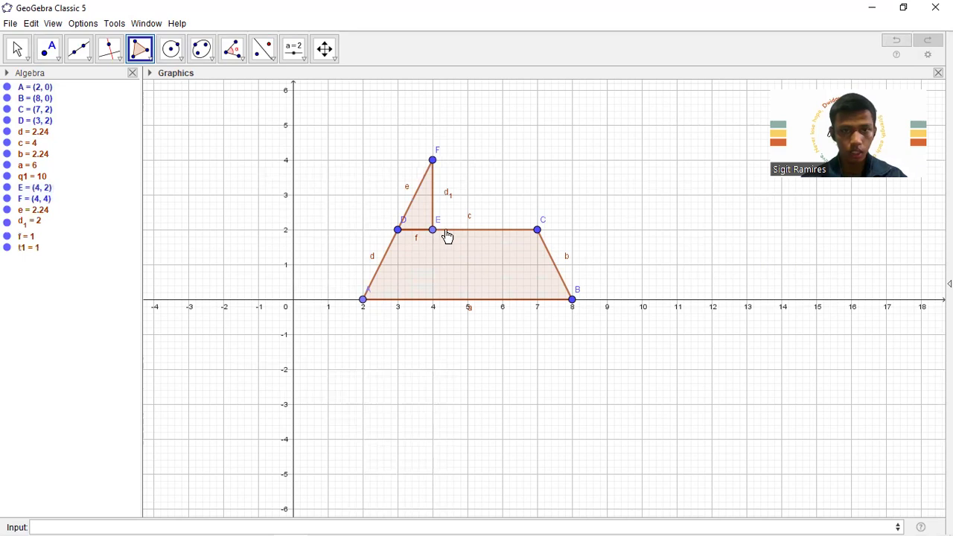
- Draw a quadrilateral beside the small triangle through E (4, 2), C (7, 2), (6, 4) and F (4, 4)
{"action": "left_click", "coordinate": [432, 229]}
{"action": "left_click", "coordinate": [537, 230]}
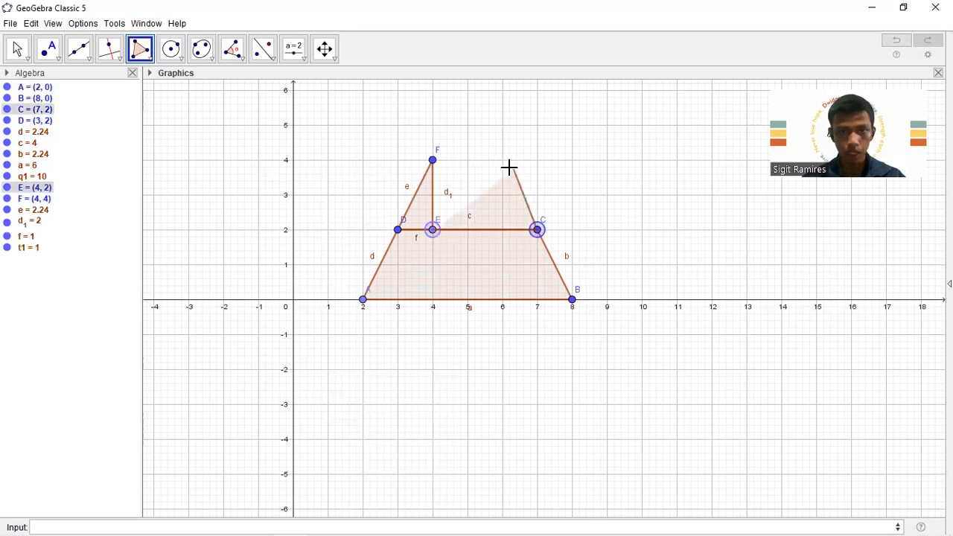
{"action": "left_click", "coordinate": [502, 160]}
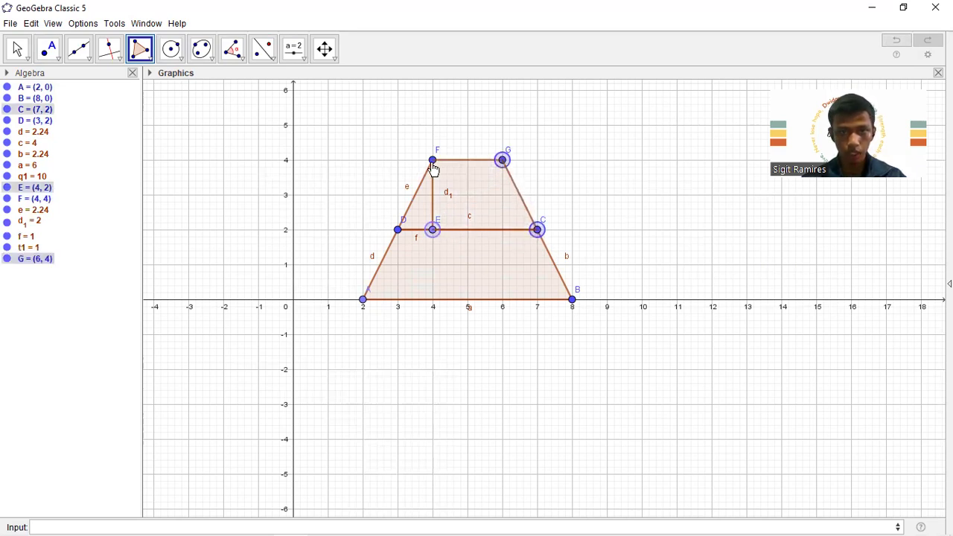
{"action": "left_click", "coordinate": [432, 160]}
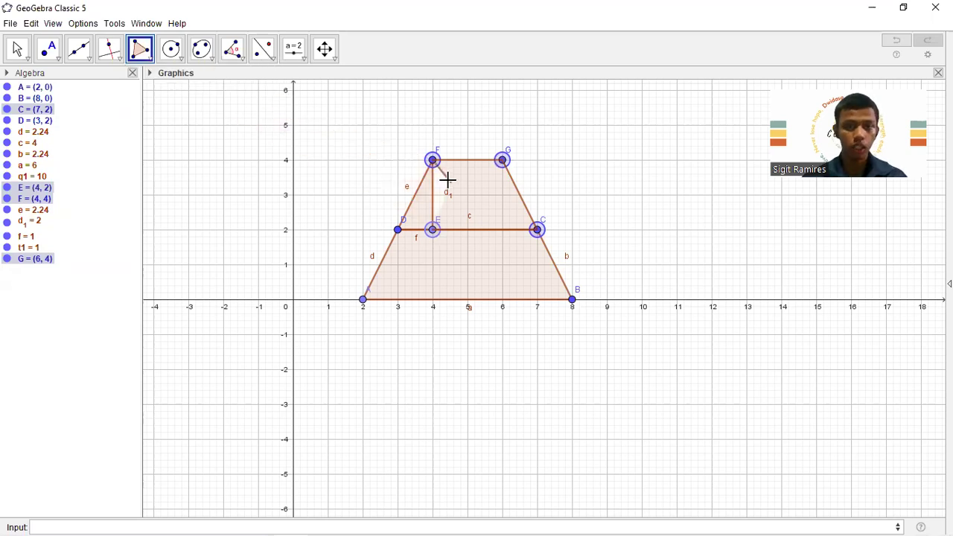
{"action": "left_click", "coordinate": [433, 231]}
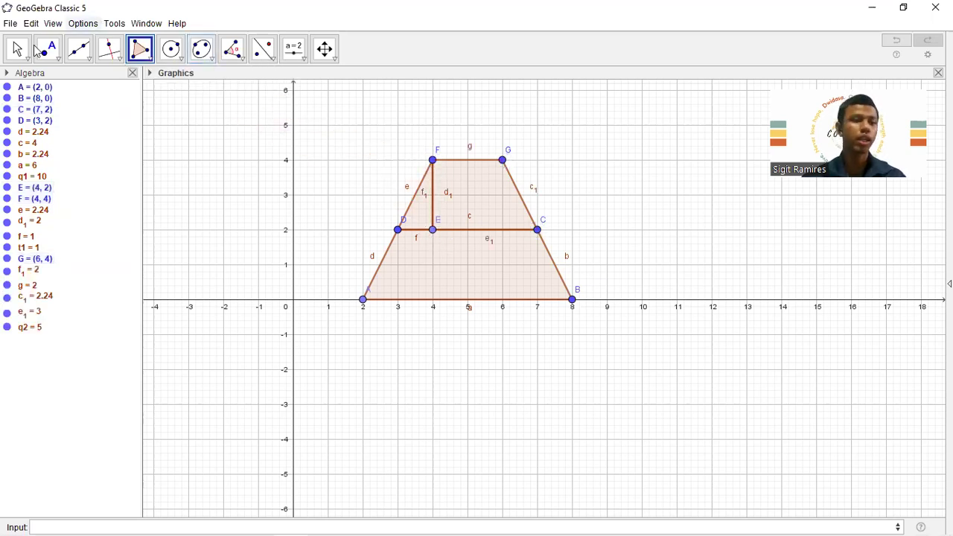
- Color the lower trapezoid ABCD blue (#006699) and raise its opacity to about 100
{"action": "left_click", "coordinate": [16, 52]}
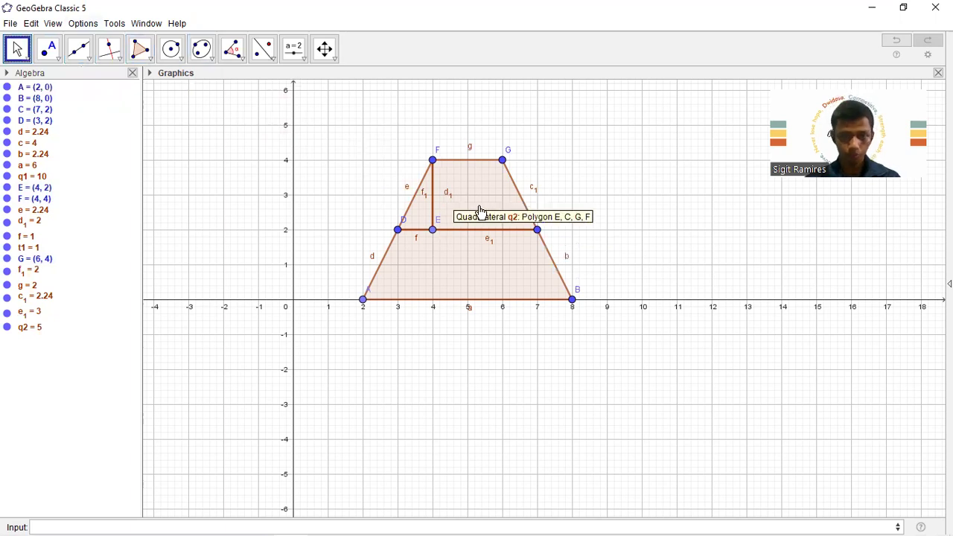
{"action": "left_click", "coordinate": [452, 263]}
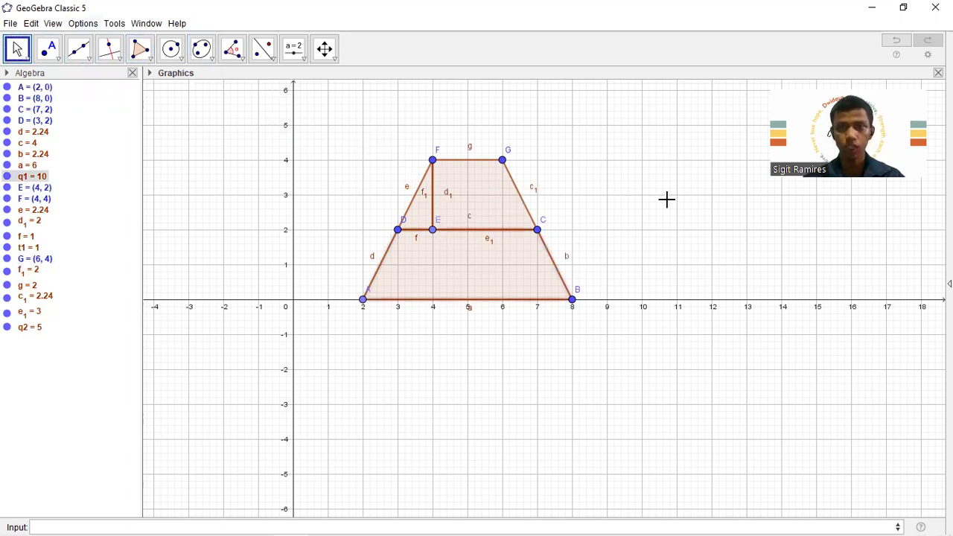
{"action": "right_click", "coordinate": [423, 272]}
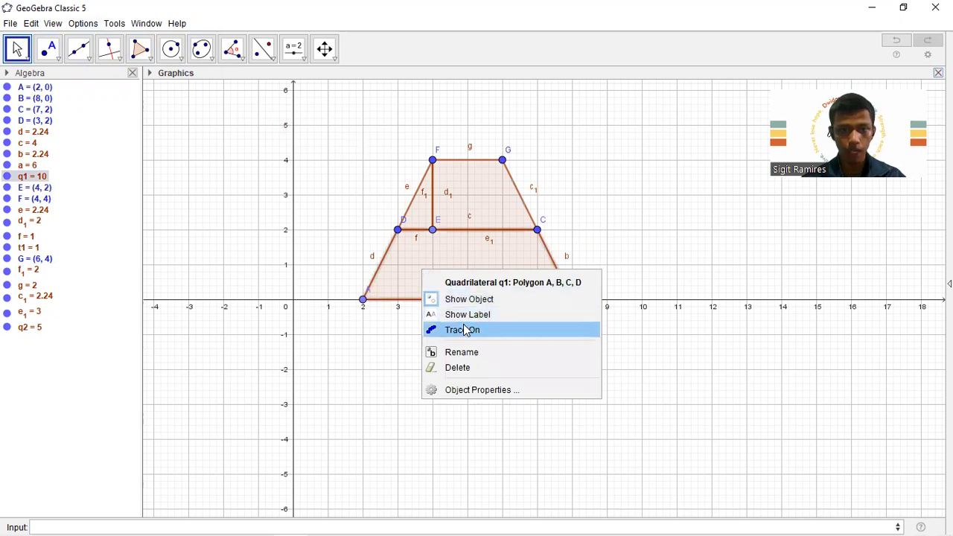
{"action": "left_click", "coordinate": [474, 390]}
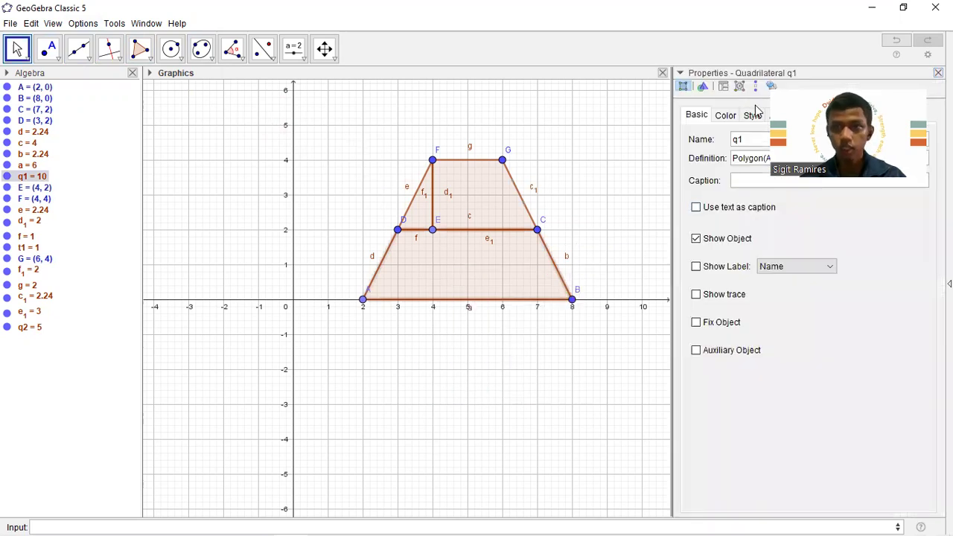
{"action": "left_click", "coordinate": [752, 115]}
{"action": "left_click", "coordinate": [725, 116]}
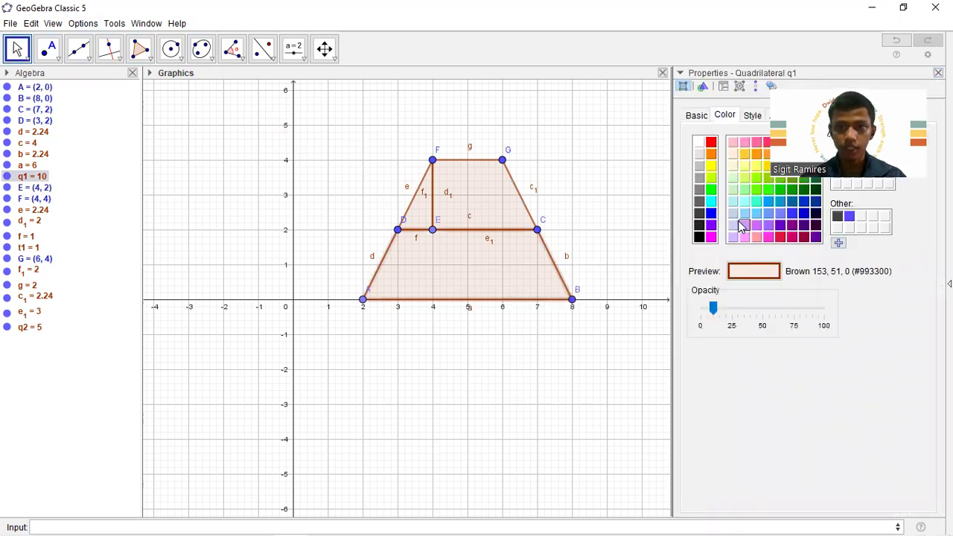
{"action": "left_click", "coordinate": [791, 201]}
{"action": "left_click_drag", "start_coordinate": [714, 307], "coordinate": [822, 313]}
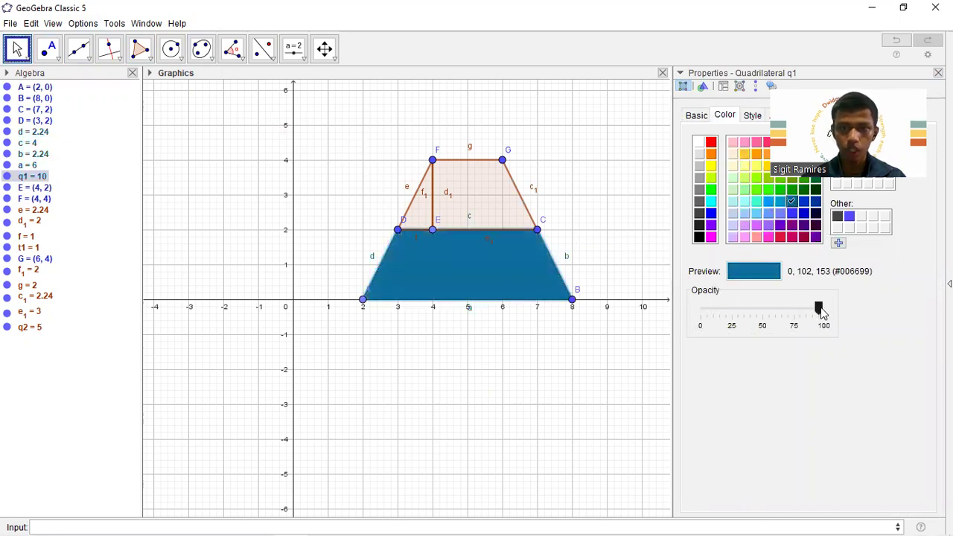
- Color the upper quadrilateral ECGF red (#FF0000) and raise its opacity to 100
{"action": "left_click", "coordinate": [481, 217]}
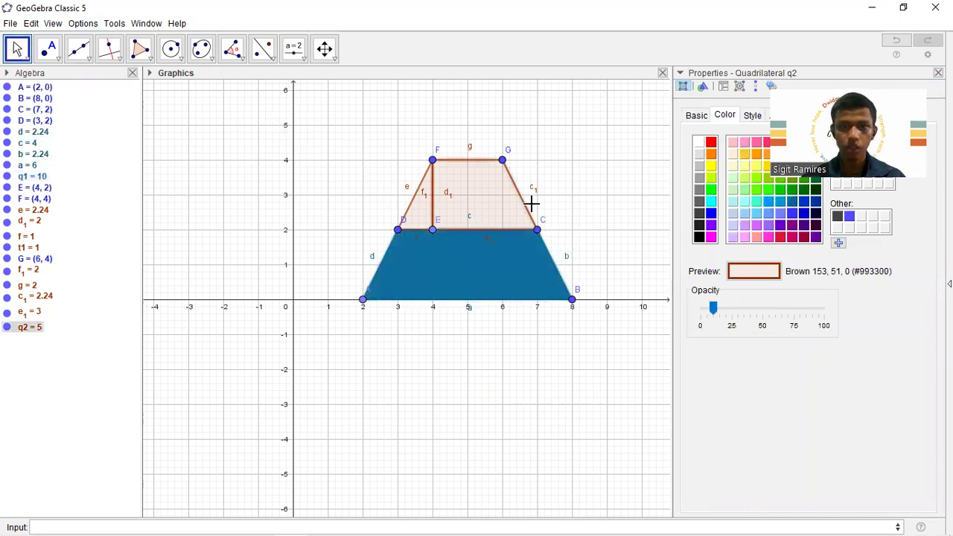
{"action": "left_click", "coordinate": [711, 142]}
{"action": "left_click_drag", "start_coordinate": [713, 307], "coordinate": [825, 312]}
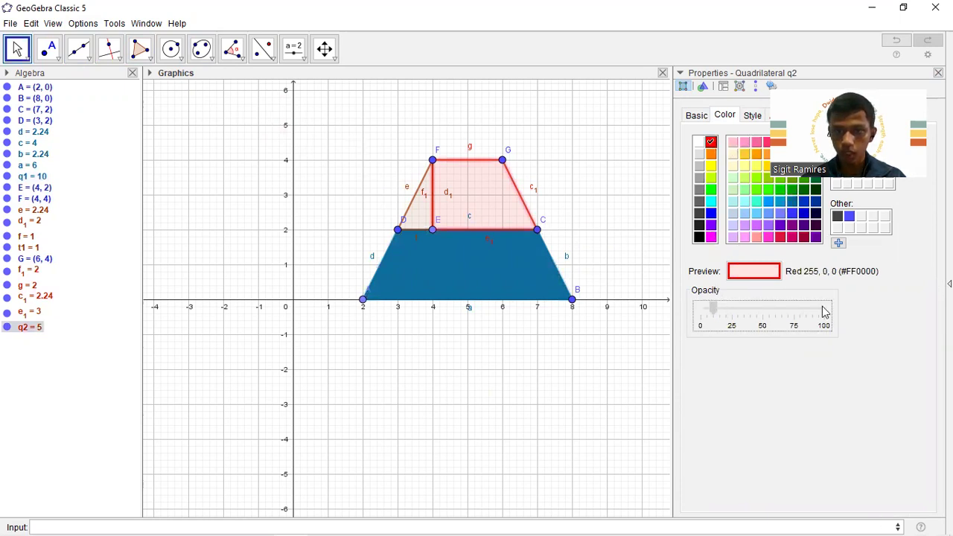
- Color the small triangle DEF green (#00CC00) with an opacity of 100
{"action": "left_click", "coordinate": [416, 226]}
{"action": "left_click", "coordinate": [780, 189]}
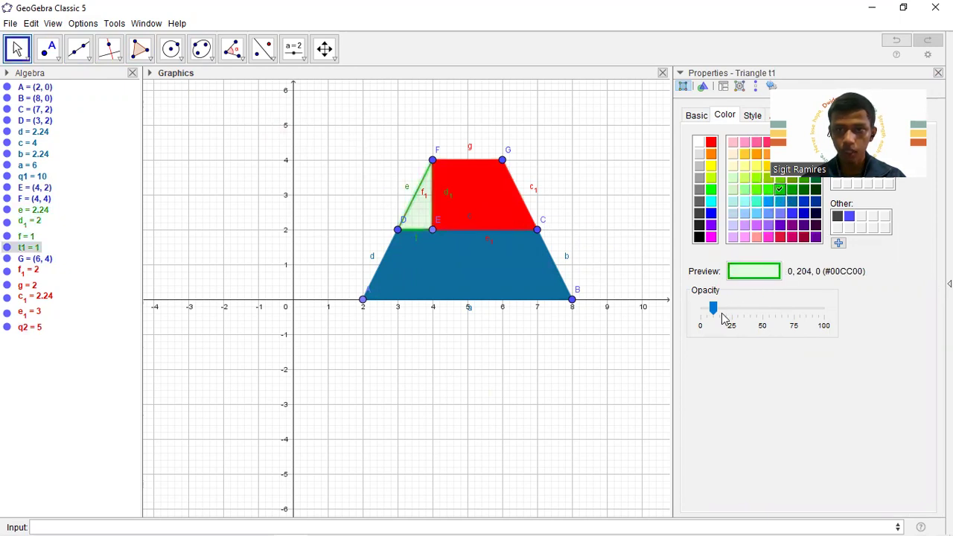
{"action": "left_click_drag", "start_coordinate": [714, 309], "coordinate": [910, 323]}
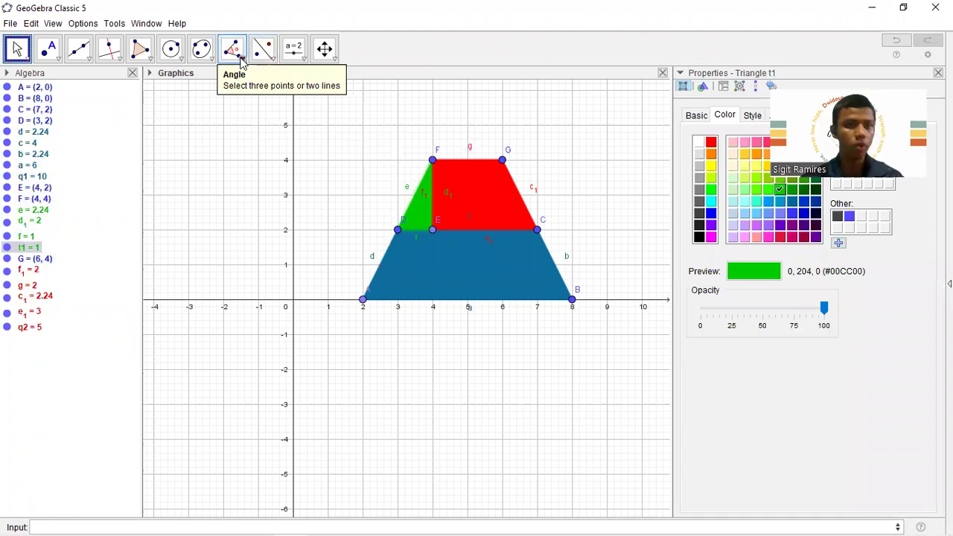
- Create an angle slider α from 0° to 180° with a 1° increment in the empty area above the x-axis
{"action": "left_click", "coordinate": [293, 49]}
{"action": "left_click", "coordinate": [211, 104]}
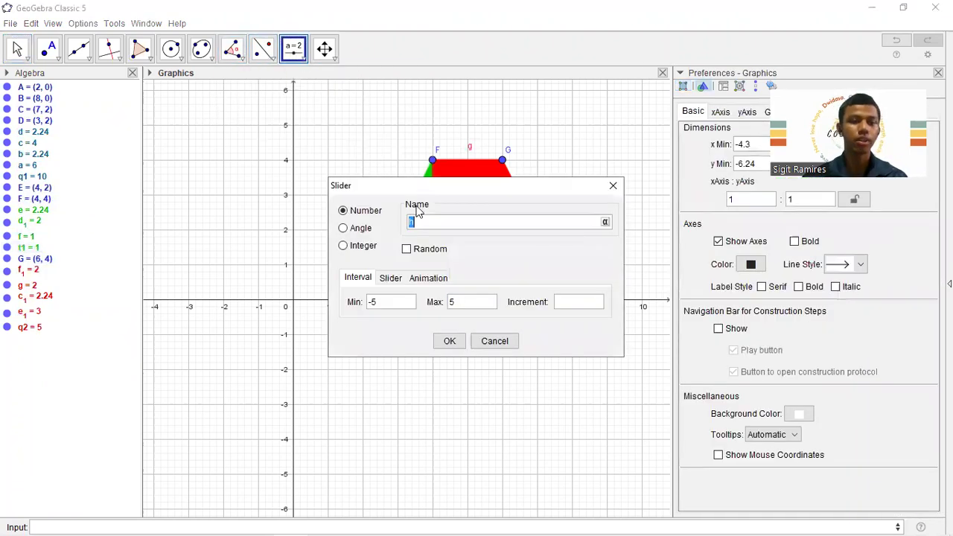
{"action": "left_click", "coordinate": [344, 229]}
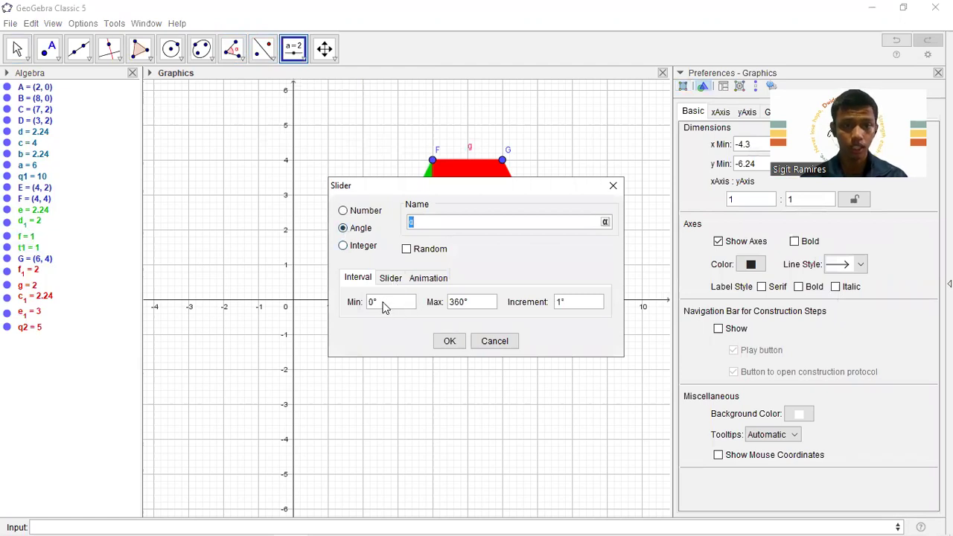
{"action": "left_click", "coordinate": [463, 306]}
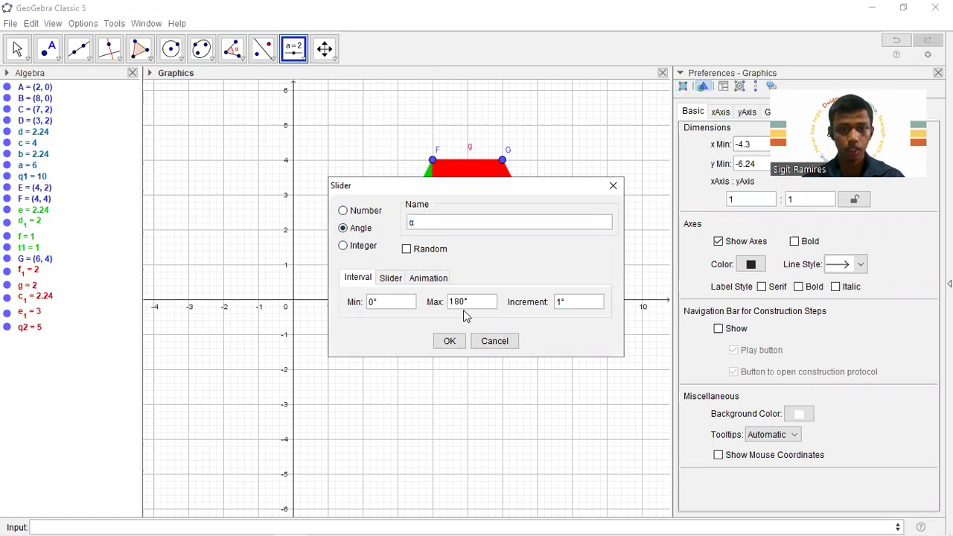
{"action": "left_click", "coordinate": [450, 341]}
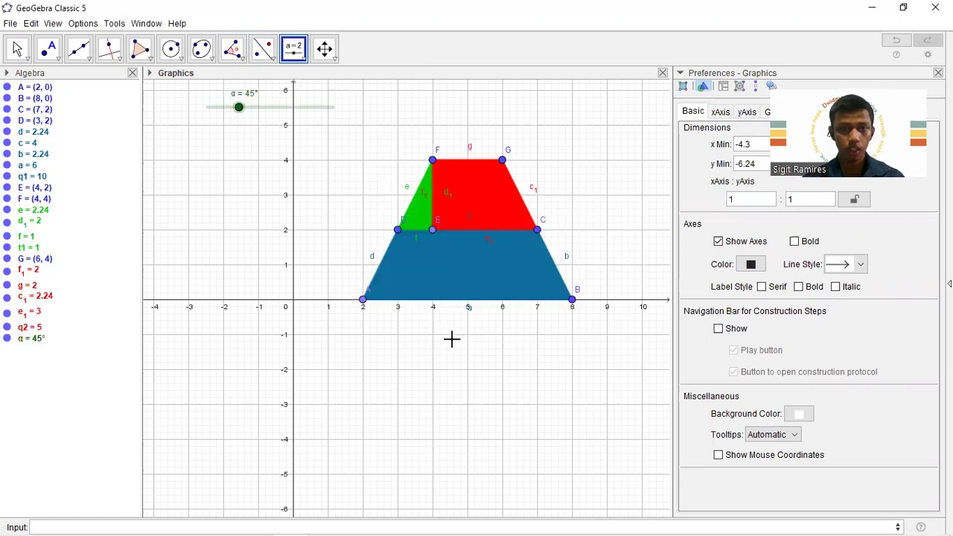
- Create a second angle slider β from 0° to 180° with a 1° increment just below slider α
{"action": "left_click", "coordinate": [209, 127]}
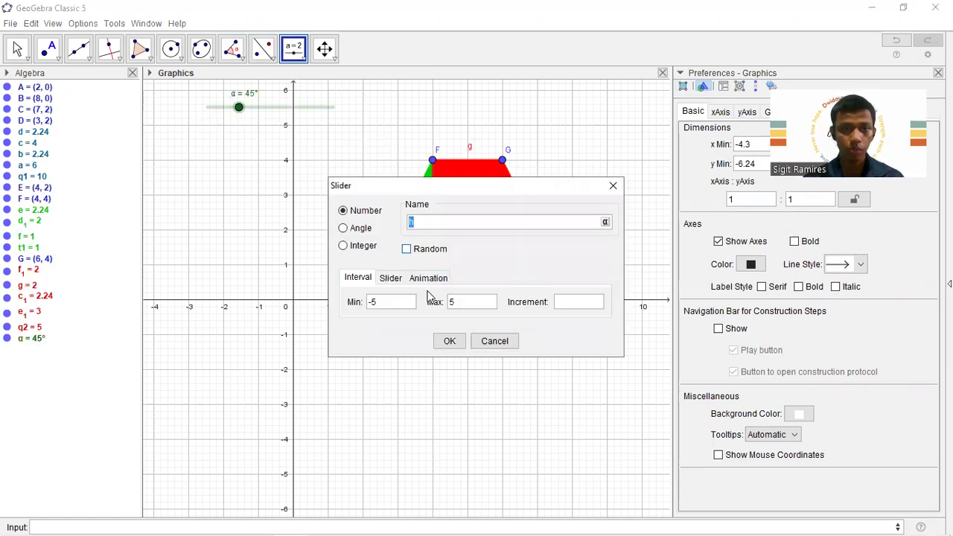
{"action": "left_click", "coordinate": [343, 229]}
{"action": "left_click", "coordinate": [462, 305]}
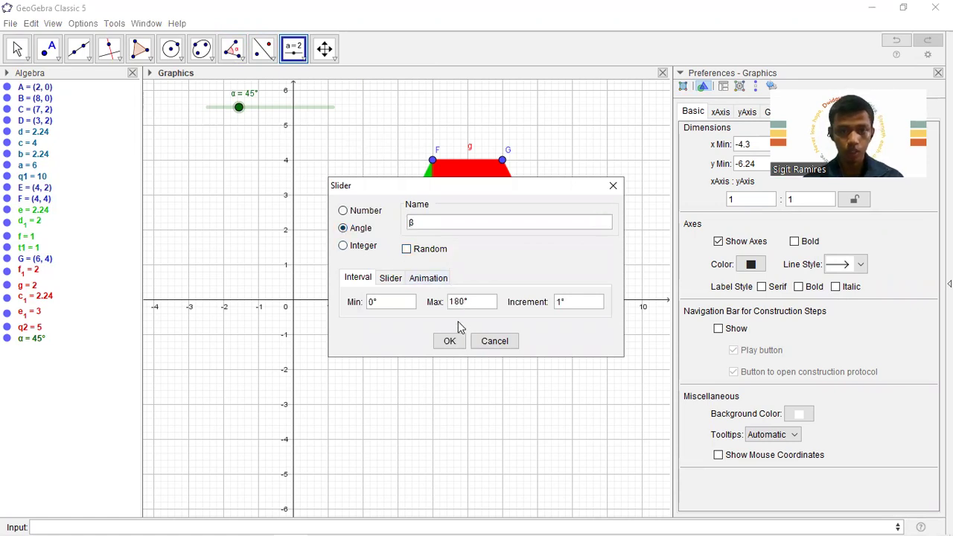
{"action": "left_click", "coordinate": [447, 344]}
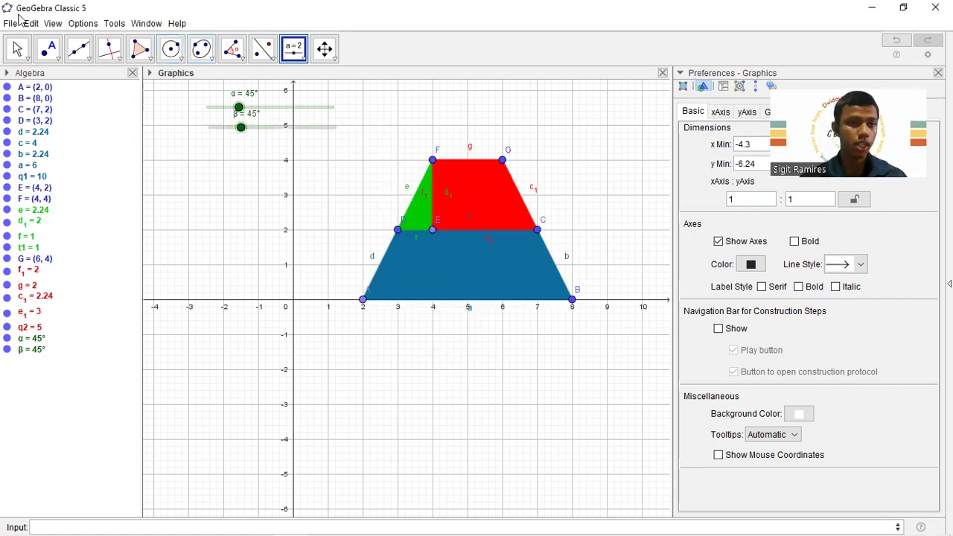
- Rotate the green triangle DEF counterclockwise around point D by the angle α
{"action": "left_click", "coordinate": [262, 49]}
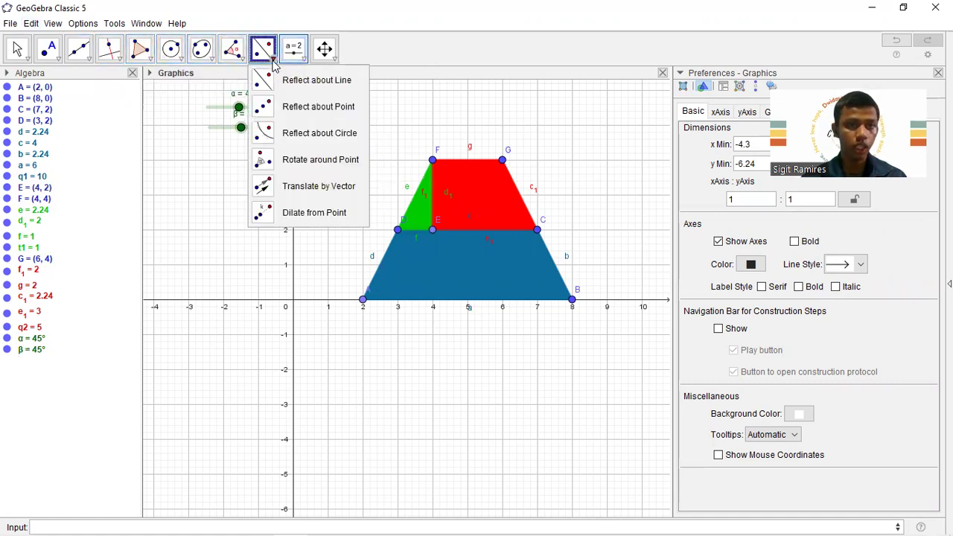
{"action": "left_click", "coordinate": [313, 161]}
{"action": "left_click", "coordinate": [421, 216]}
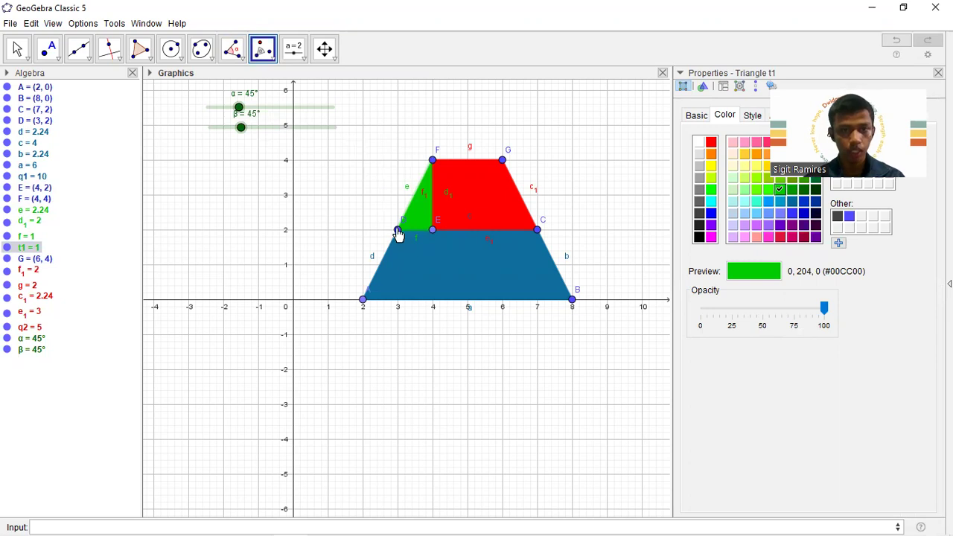
{"action": "left_click", "coordinate": [398, 233]}
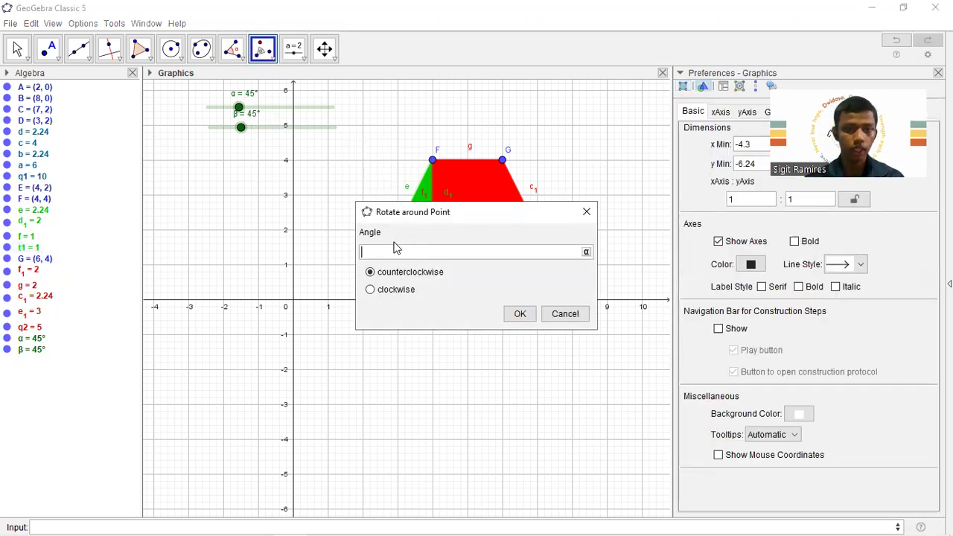
{"action": "left_click", "coordinate": [586, 253]}
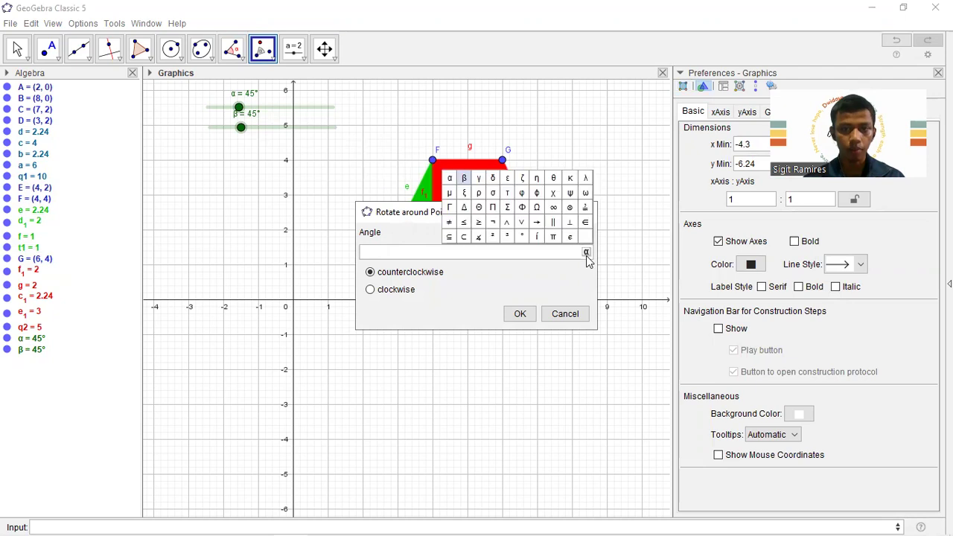
{"action": "left_click", "coordinate": [449, 177]}
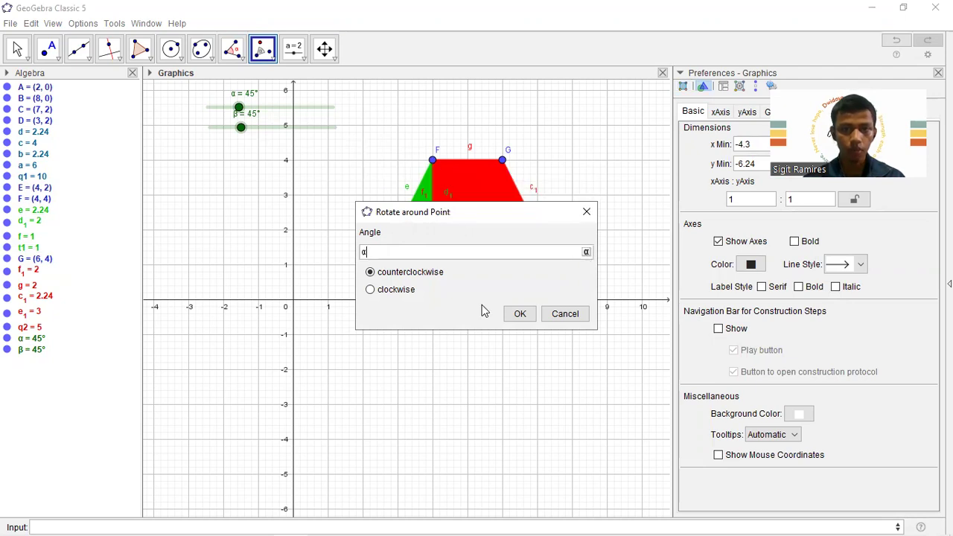
{"action": "left_click", "coordinate": [520, 313]}
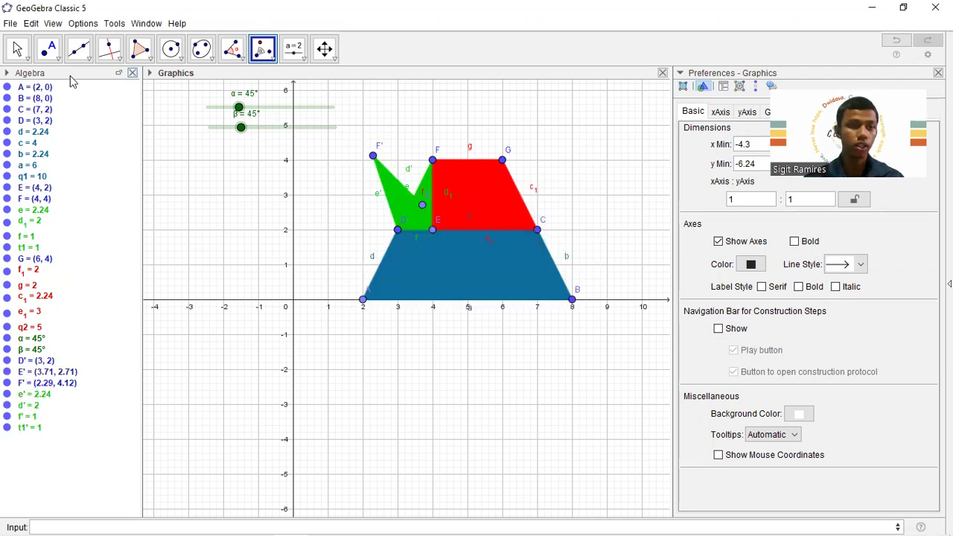
- Hide the original green triangle DEF and turn its rotated copy by moving slider α to 113°
{"action": "left_click", "coordinate": [16, 48]}
{"action": "left_click_drag", "start_coordinate": [246, 113], "coordinate": [329, 149]}
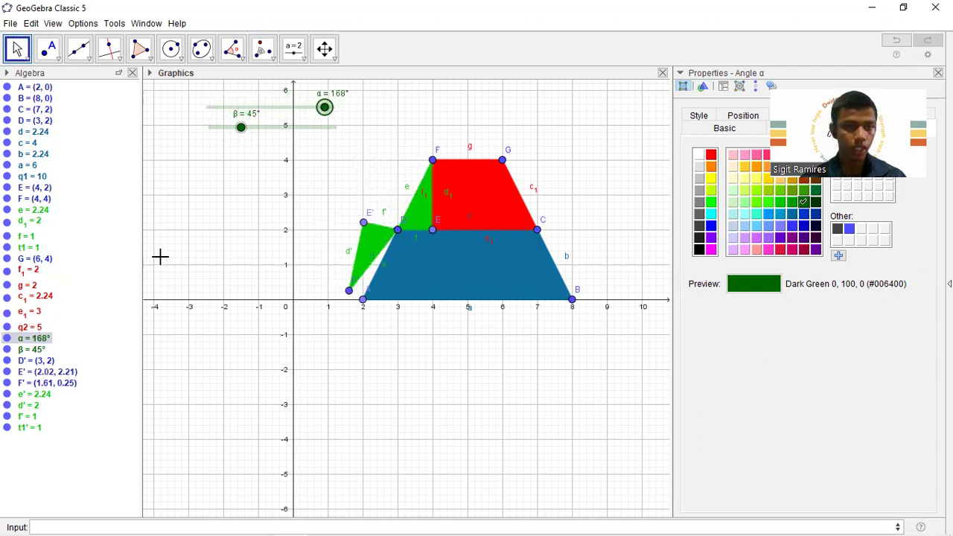
{"action": "left_click", "coordinate": [6, 248]}
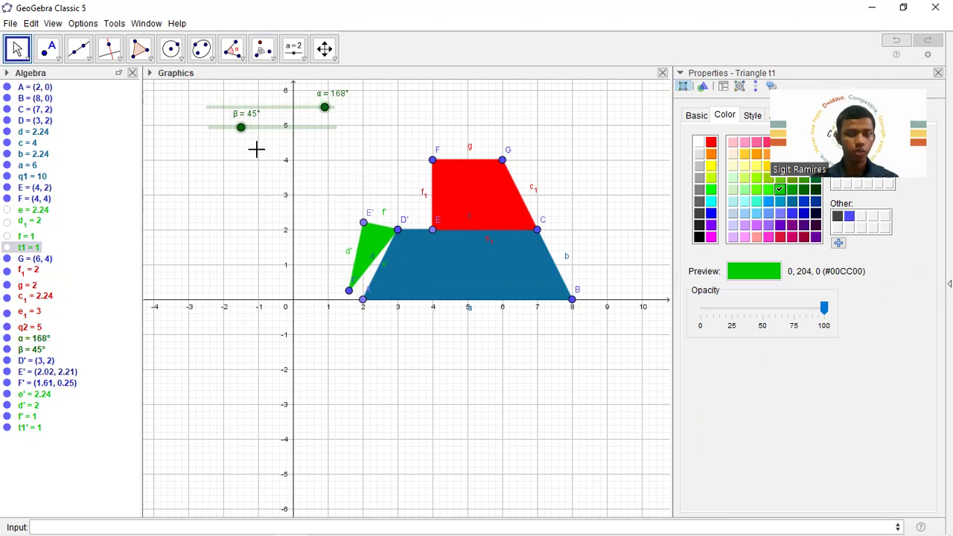
{"action": "left_click_drag", "start_coordinate": [332, 105], "coordinate": [286, 105]}
- Rotate the red quadrilateral ECGF clockwise around point C by β, and hide the original quadrilateral with points E, F and G
{"action": "left_click", "coordinate": [269, 60]}
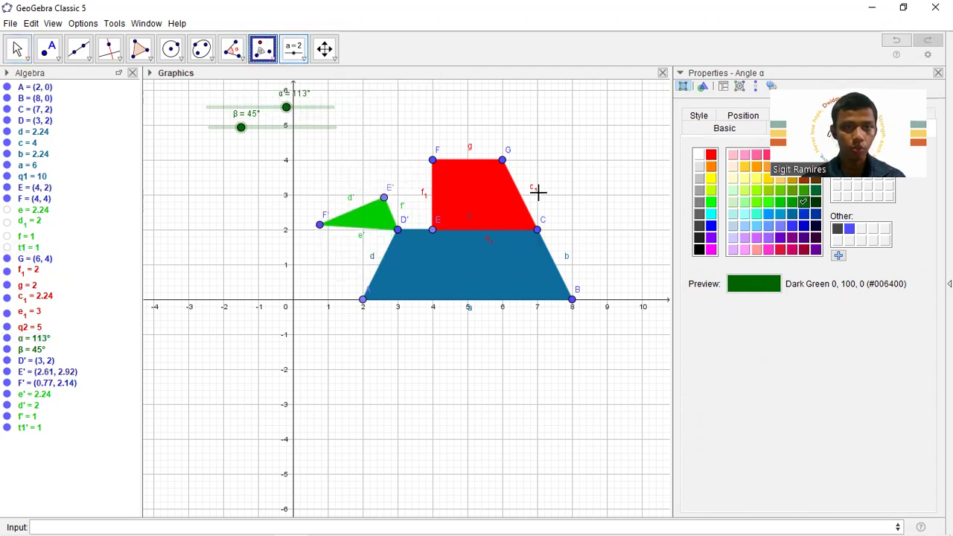
{"action": "left_click", "coordinate": [475, 200]}
{"action": "left_click", "coordinate": [538, 235]}
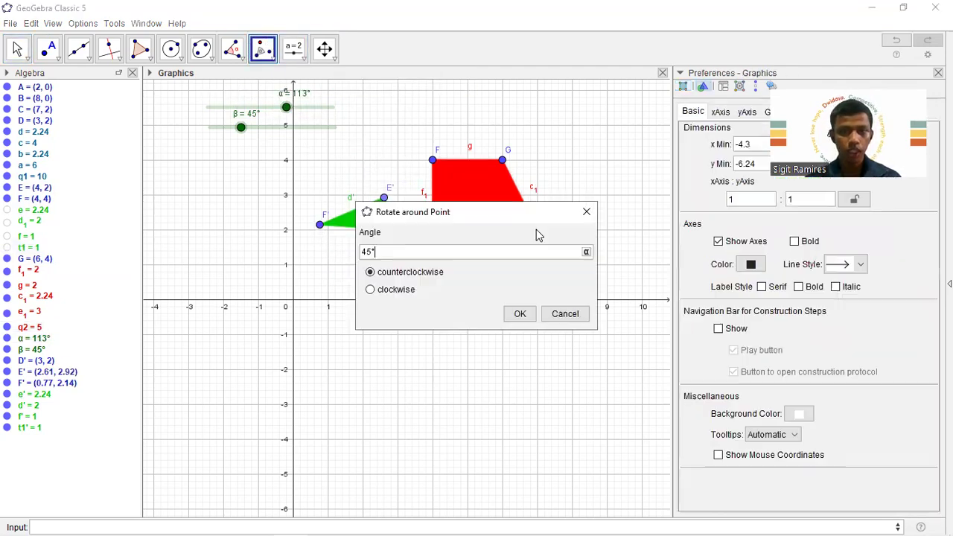
{"action": "left_click", "coordinate": [371, 290]}
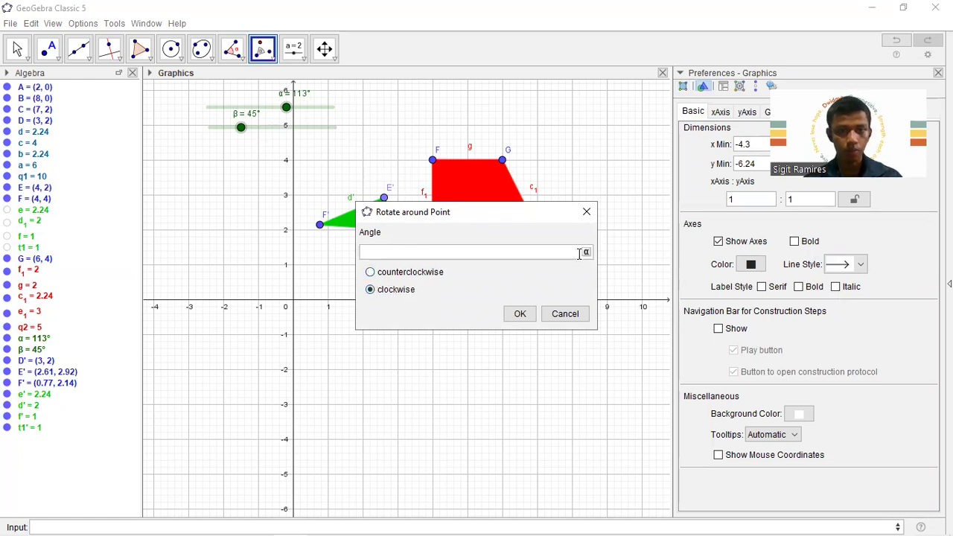
{"action": "left_click", "coordinate": [587, 253]}
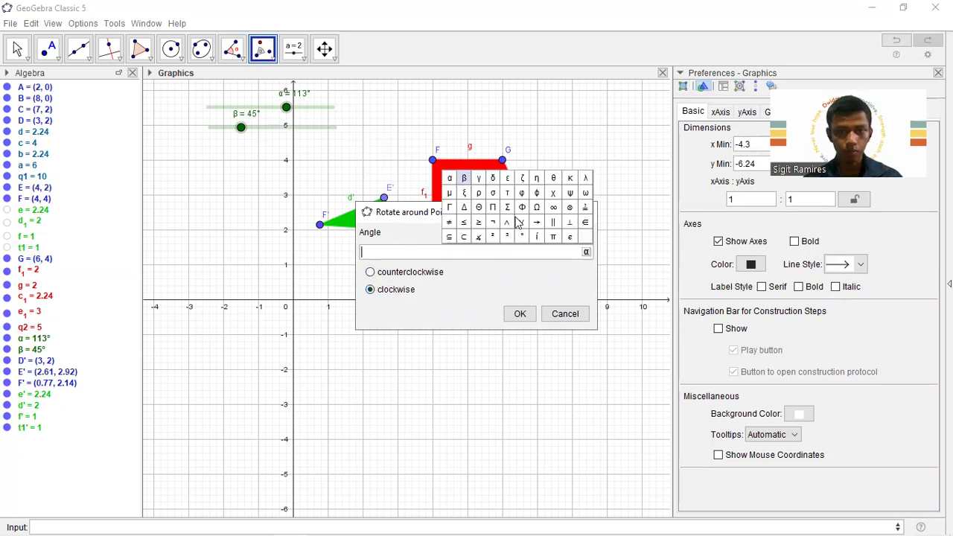
{"action": "left_click", "coordinate": [464, 180]}
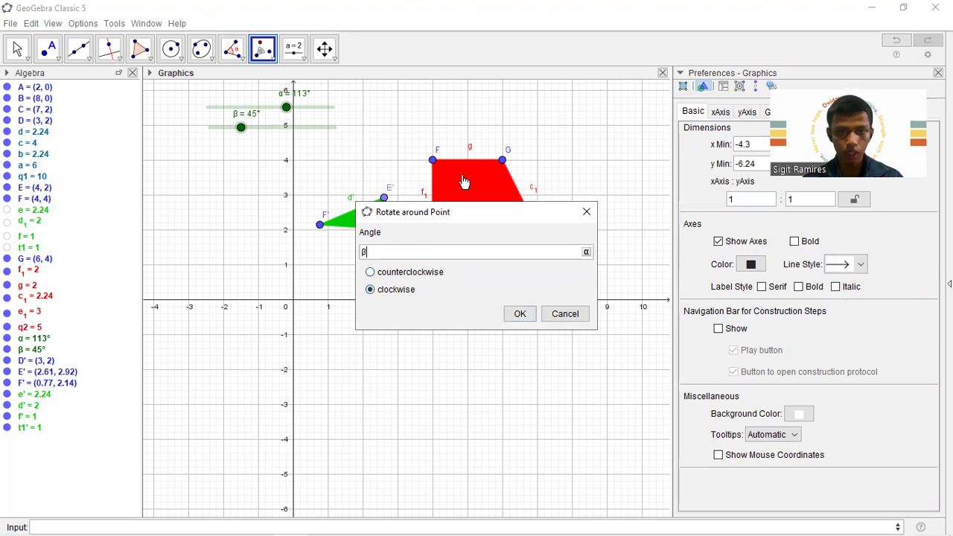
{"action": "left_click", "coordinate": [519, 314]}
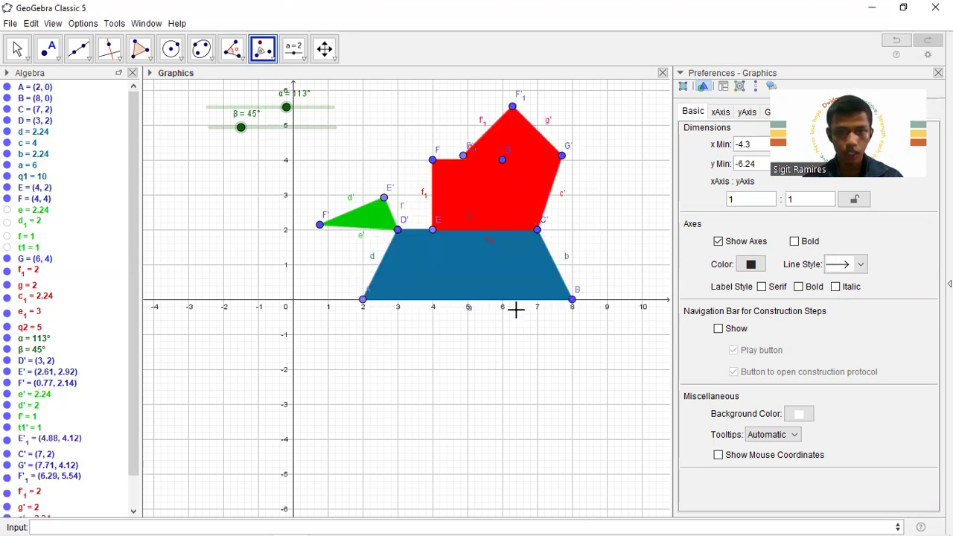
{"action": "left_click", "coordinate": [8, 327]}
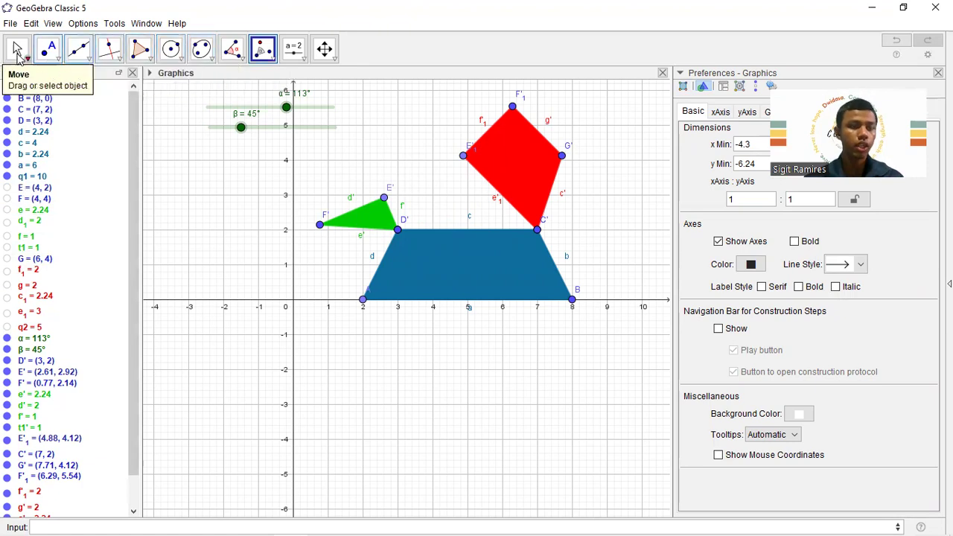
{"action": "key", "text": "Escape"}
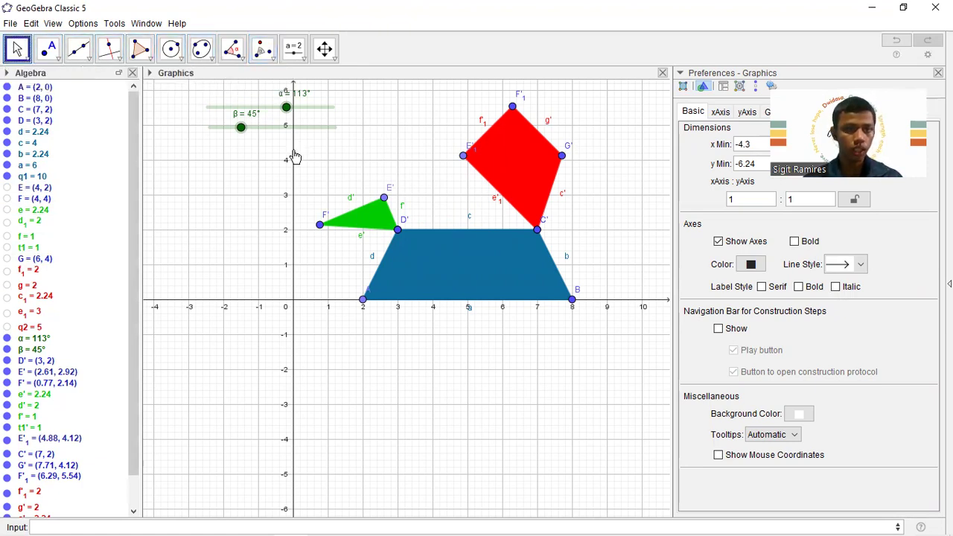
- Test both rotations by moving sliders β and α to 180° and returning both to 0°
{"action": "left_click_drag", "start_coordinate": [249, 137], "coordinate": [367, 151]}
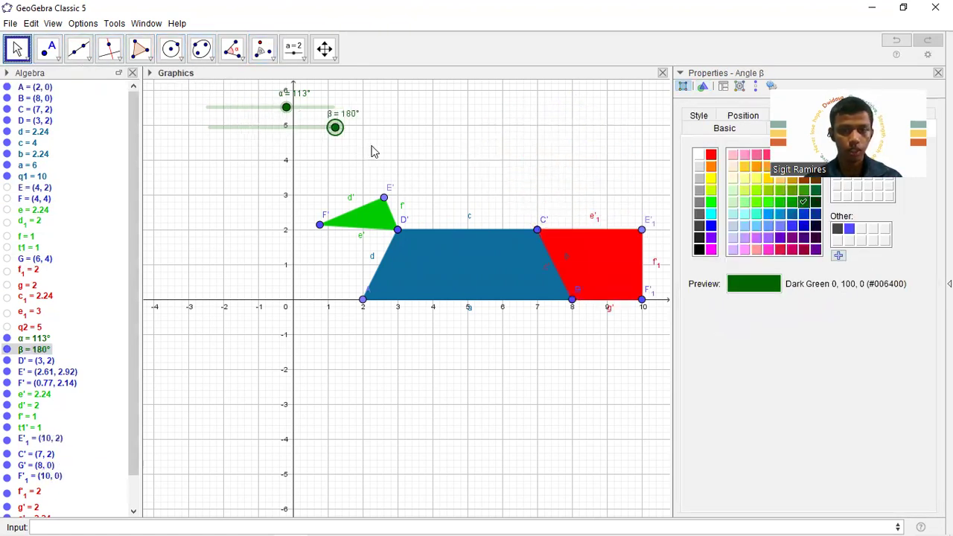
{"action": "left_click_drag", "start_coordinate": [286, 107], "coordinate": [360, 108]}
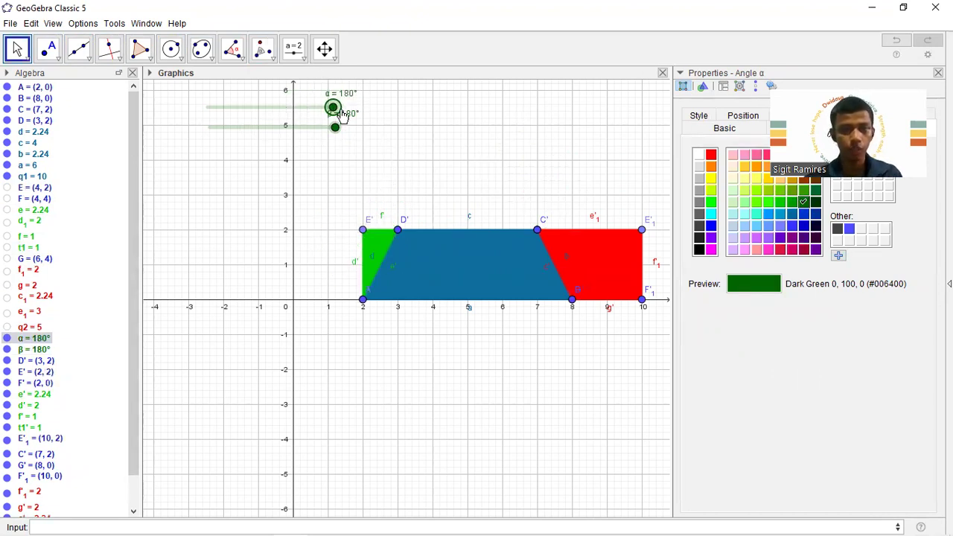
{"action": "left_click_drag", "start_coordinate": [339, 112], "coordinate": [210, 113]}
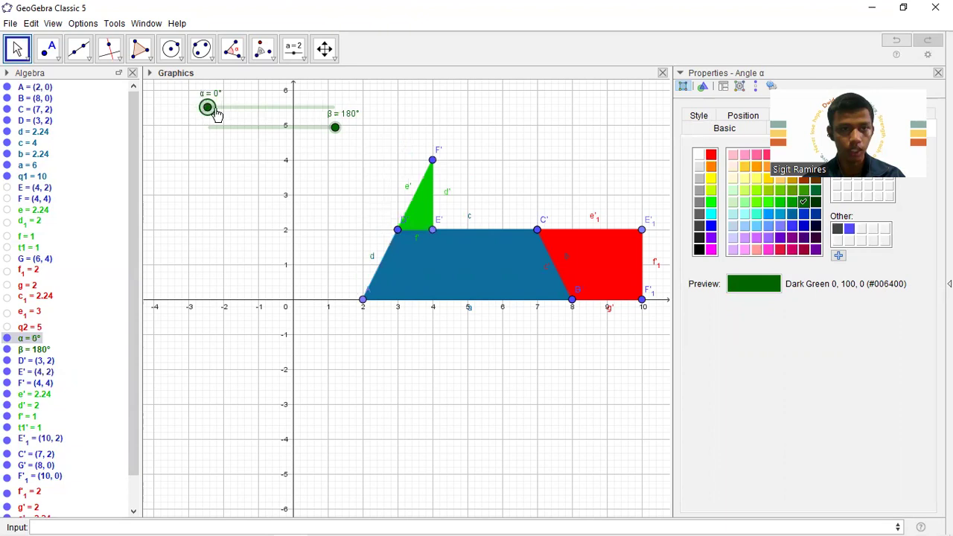
{"action": "left_click_drag", "start_coordinate": [332, 127], "coordinate": [253, 137]}
{"action": "left_click_drag", "start_coordinate": [209, 137], "coordinate": [207, 137]}
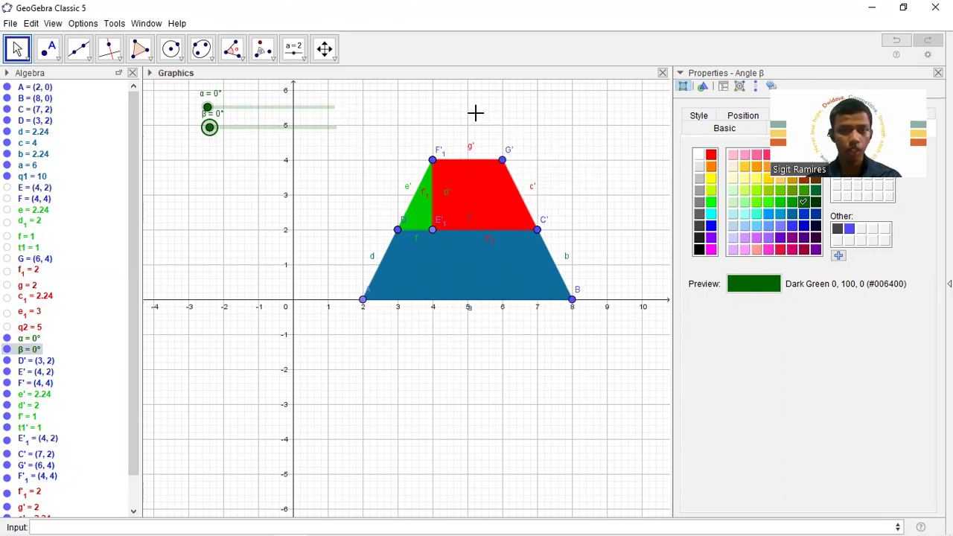
- Rearrange the trapezoid into a rectangle by sweeping sliders β and α between 0° and 180°, finishing with both at 180°
{"action": "mouse_move", "coordinate": [209, 136]}
{"action": "left_mouse_down"}
{"action": "mouse_move", "coordinate": [342, 129]}
{"action": "mouse_move", "coordinate": [211, 135]}
{"action": "left_mouse_up"}
{"action": "left_click_drag", "start_coordinate": [298, 129], "coordinate": [350, 129]}
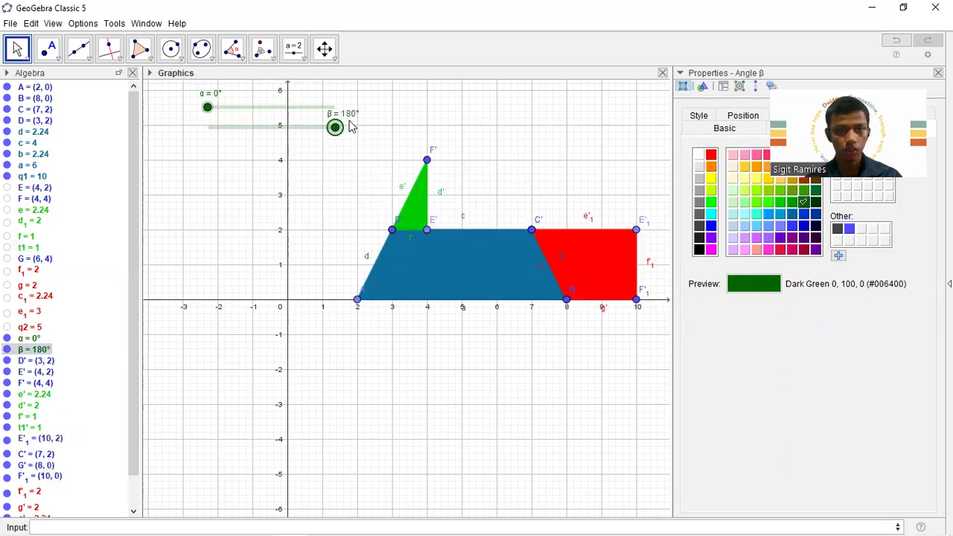
{"action": "left_click_drag", "start_coordinate": [207, 111], "coordinate": [344, 111]}
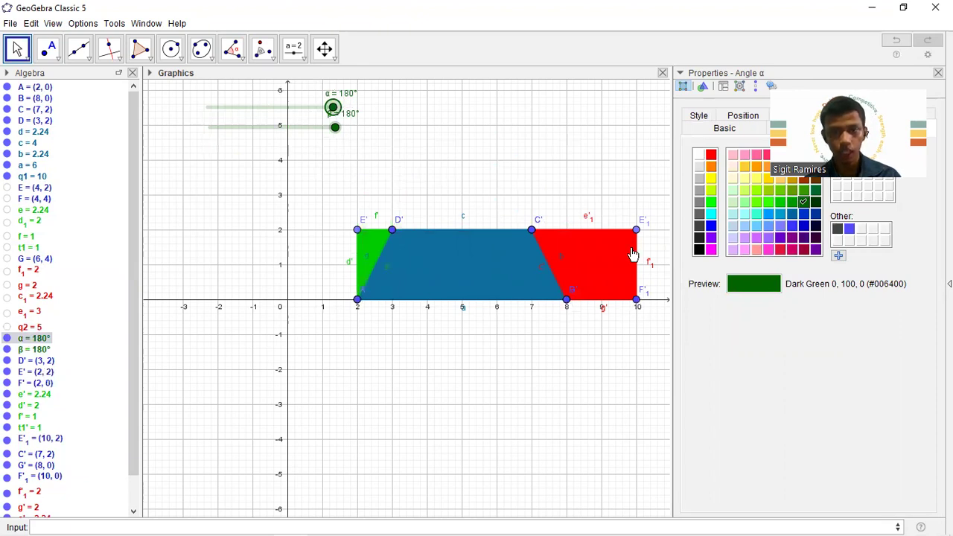
{"action": "left_click_drag", "start_coordinate": [330, 115], "coordinate": [219, 106]}
{"action": "left_click_drag", "start_coordinate": [333, 107], "coordinate": [207, 106]}
{"action": "mouse_move", "coordinate": [330, 125]}
{"action": "left_mouse_down"}
{"action": "mouse_move", "coordinate": [154, 139]}
{"action": "mouse_move", "coordinate": [332, 139]}
{"action": "mouse_move", "coordinate": [337, 128]}
{"action": "left_mouse_up"}
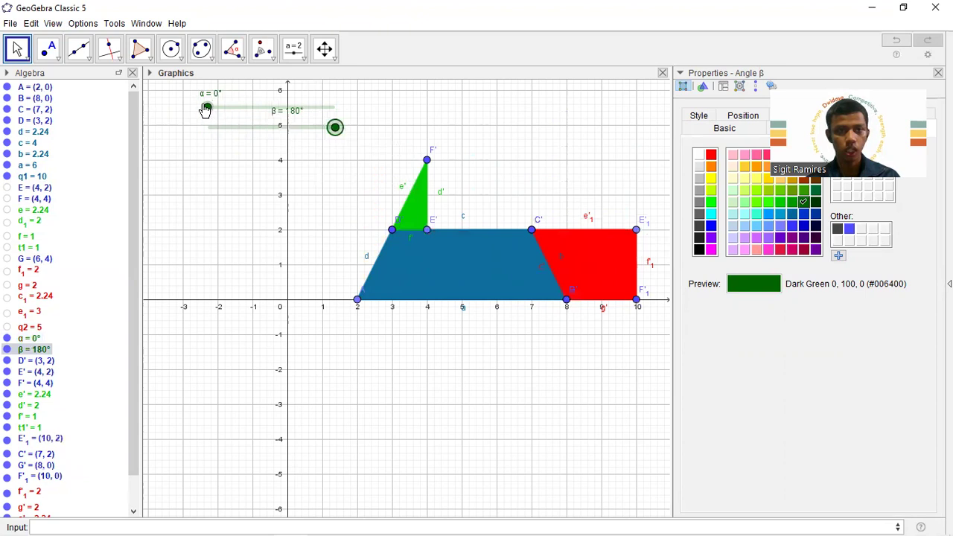
{"action": "left_click_drag", "start_coordinate": [207, 107], "coordinate": [453, 97]}
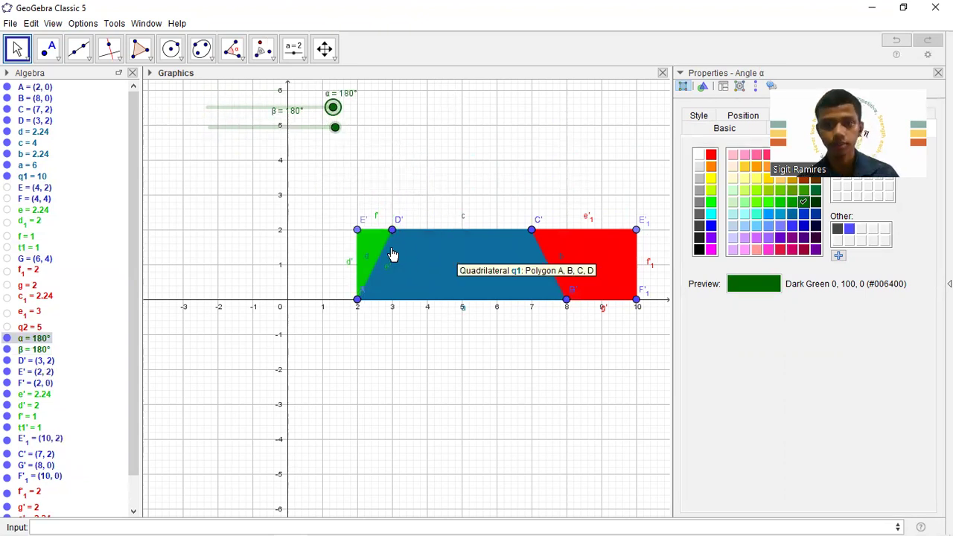
- Start a new empty construction without saving the trapezoid file
{"action": "left_click", "coordinate": [9, 23]}
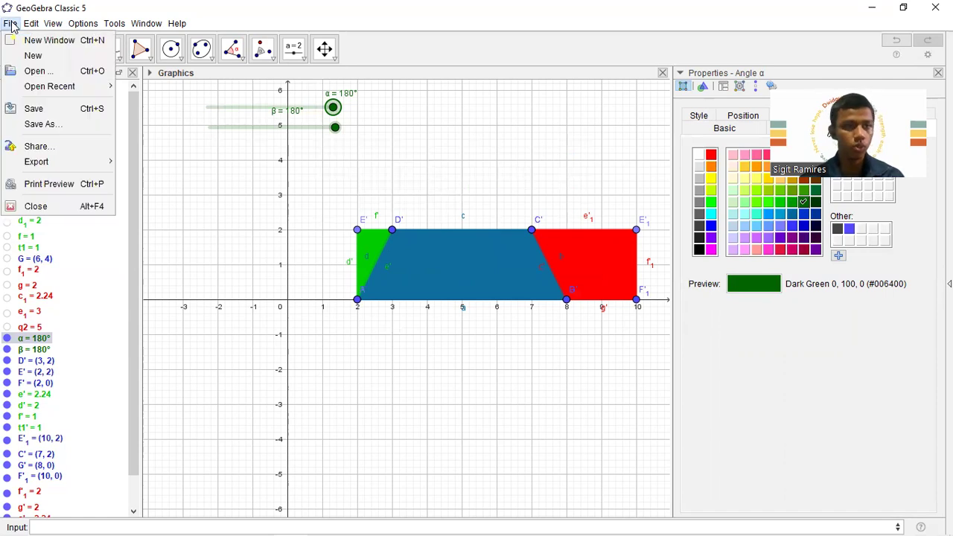
{"action": "left_click", "coordinate": [29, 57]}
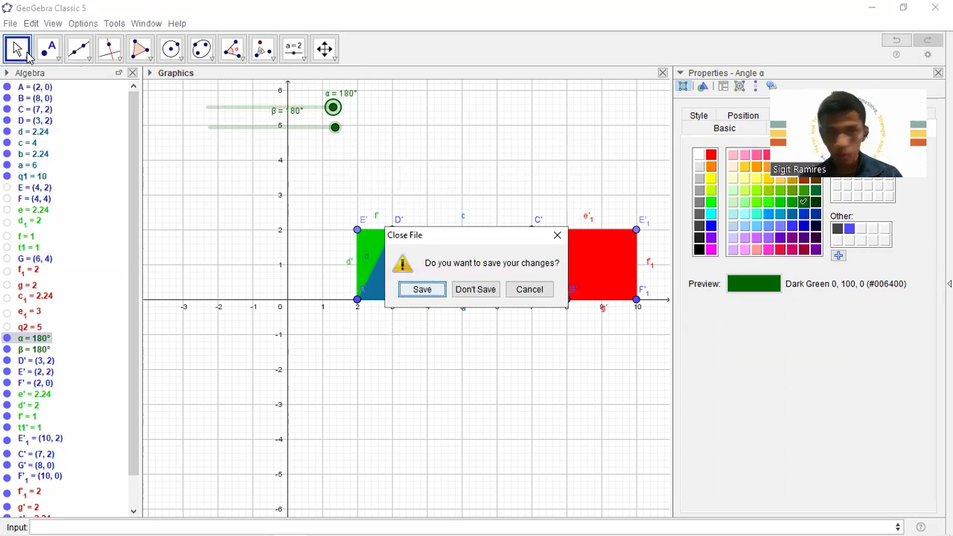
{"action": "left_click", "coordinate": [487, 289]}
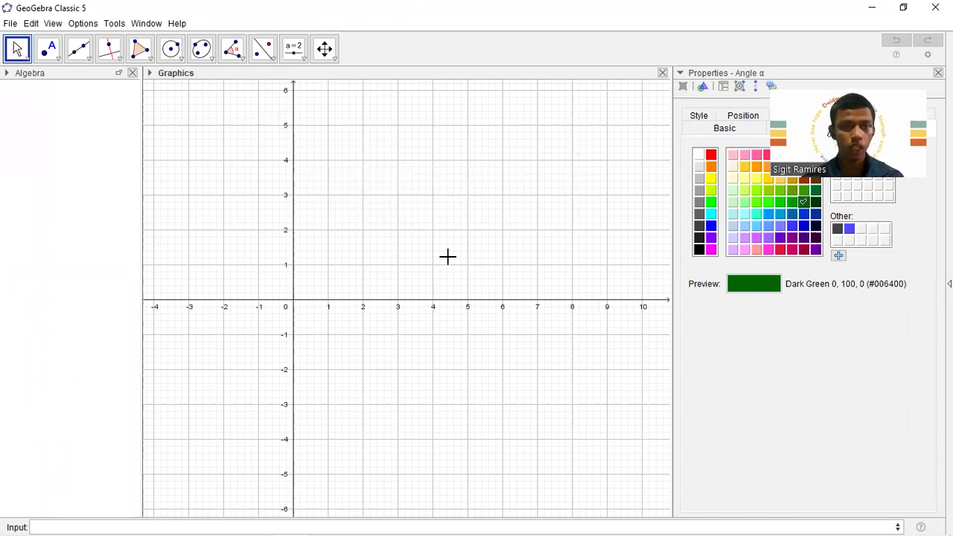
- Create three number sliders a, b and c, each from -5 to 5, stacked in the empty area above the x-axis
{"action": "left_click", "coordinate": [293, 48]}
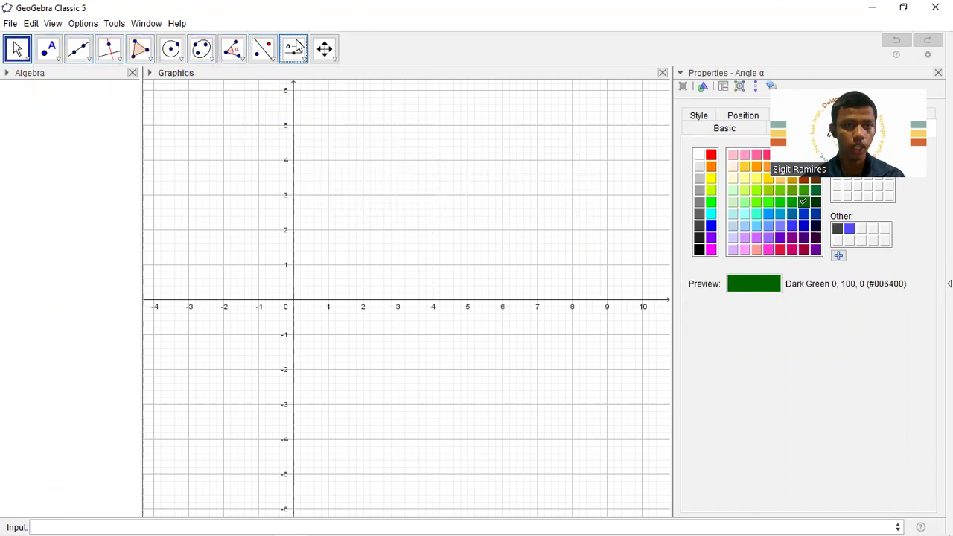
{"action": "left_click", "coordinate": [193, 99]}
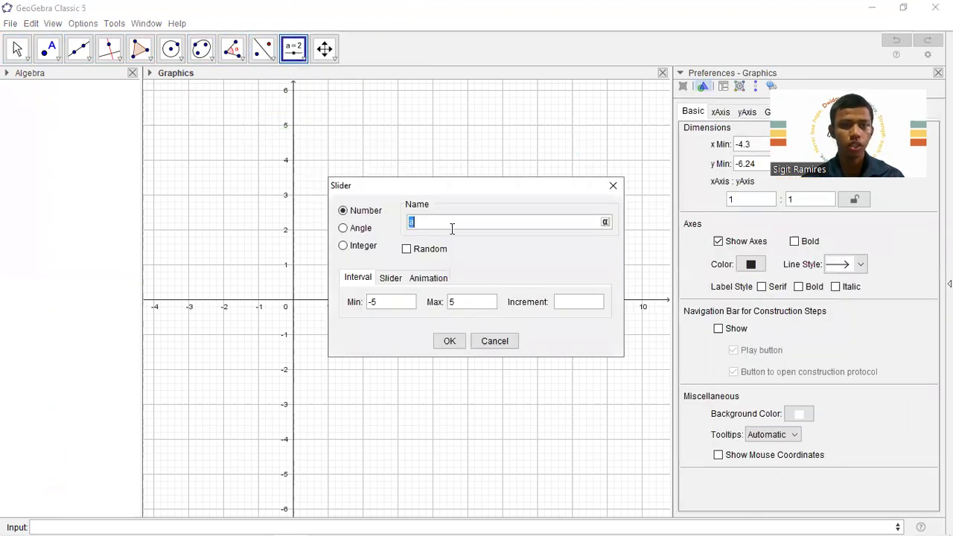
{"action": "left_click", "coordinate": [455, 342]}
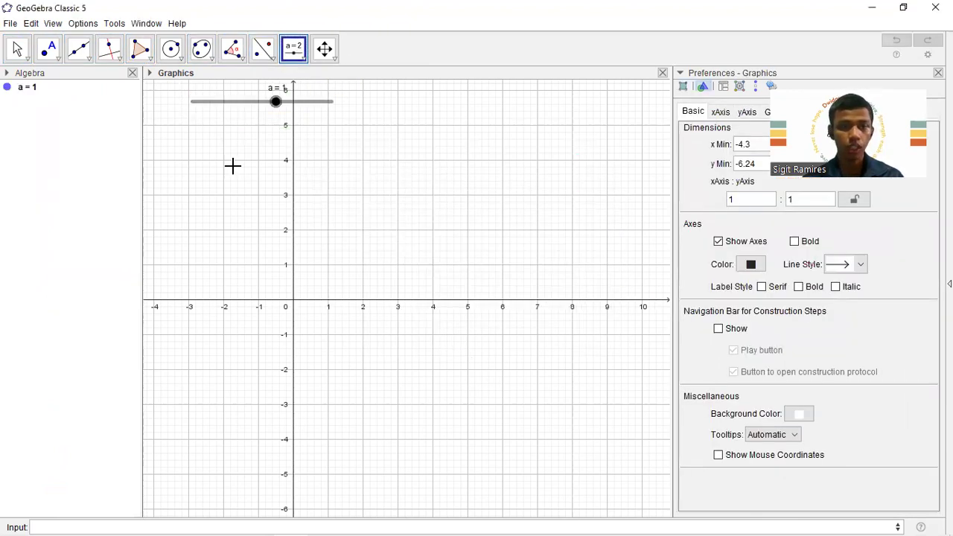
{"action": "left_click", "coordinate": [194, 120]}
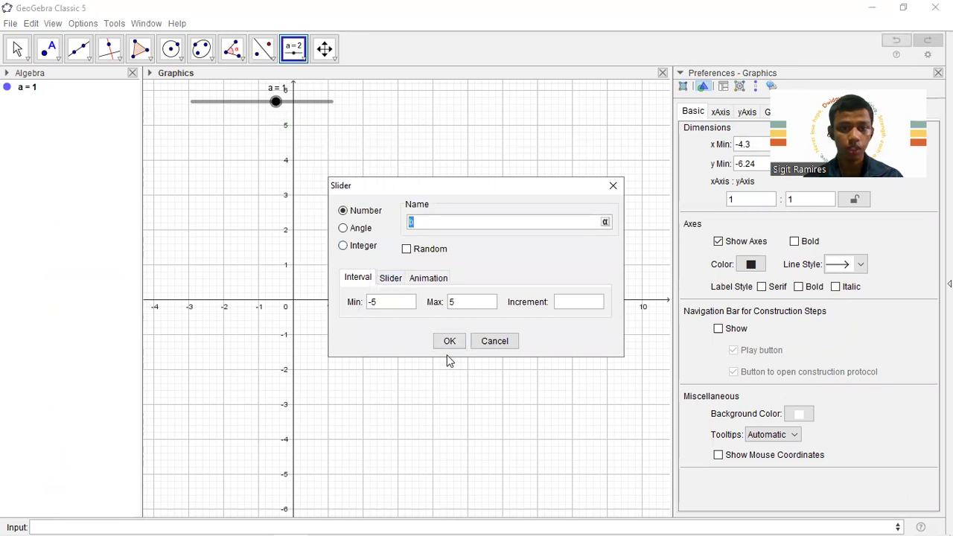
{"action": "left_click", "coordinate": [447, 341]}
{"action": "left_click", "coordinate": [197, 138]}
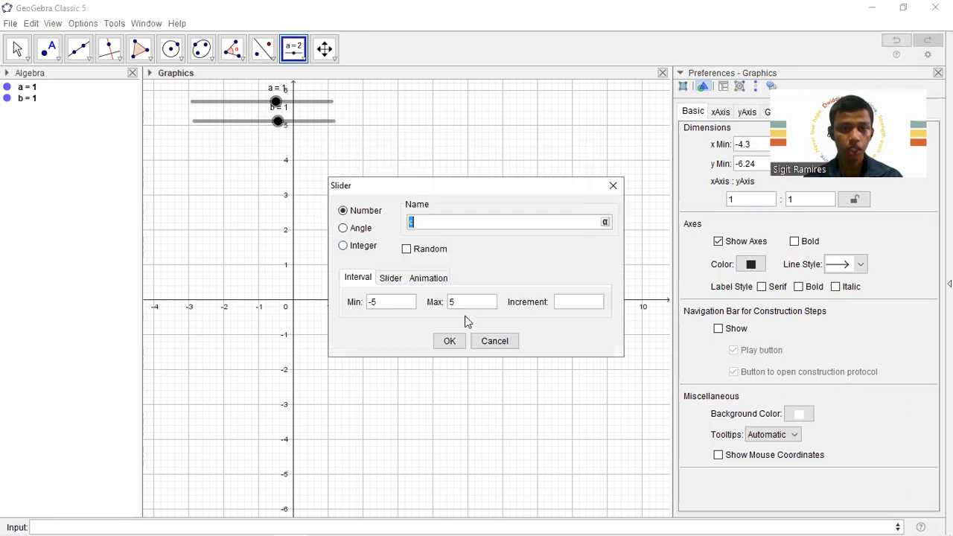
{"action": "left_click", "coordinate": [453, 342]}
- Create an angle slider α from 0° to 360° with a 1° increment below slider c
{"action": "left_click", "coordinate": [193, 162]}
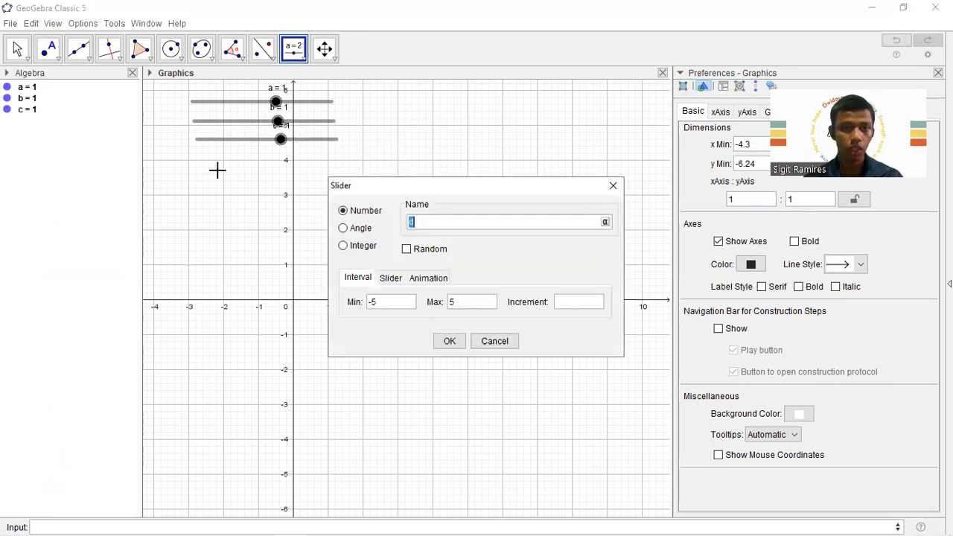
{"action": "left_click", "coordinate": [348, 228]}
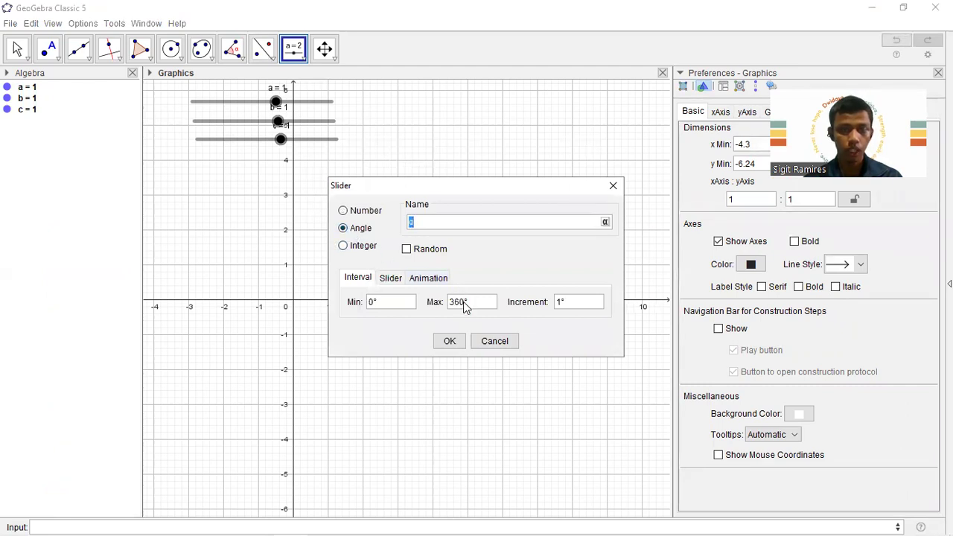
{"action": "left_click", "coordinate": [449, 341]}
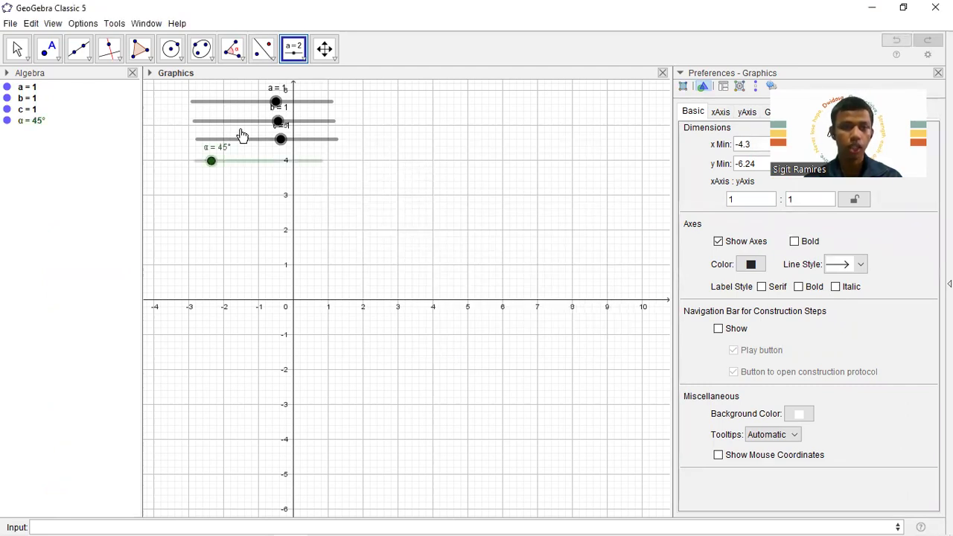
- Return to moving objects, shift the coordinate view slightly, and close the graphics preferences
{"action": "left_click", "coordinate": [18, 49]}
{"action": "left_click_drag", "start_coordinate": [406, 227], "coordinate": [385, 214]}
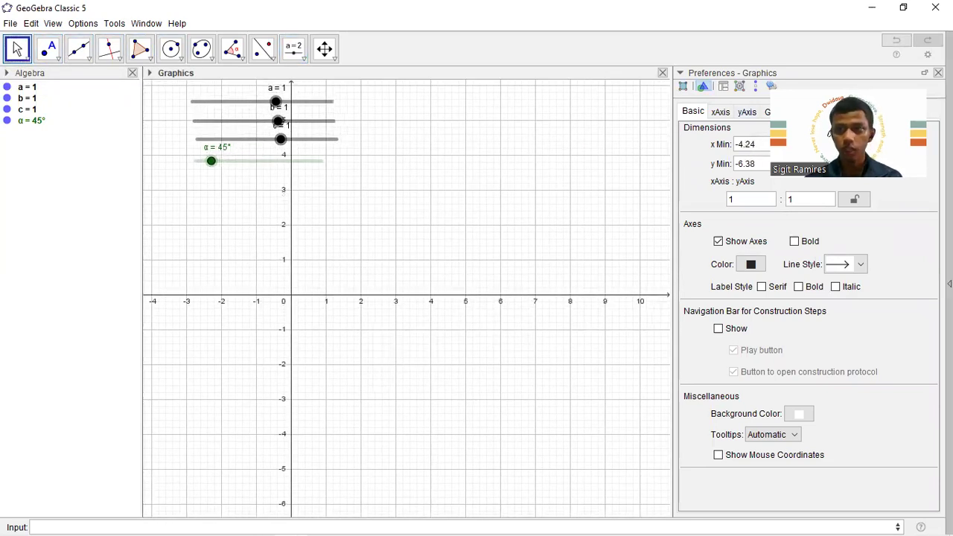
{"action": "left_click", "coordinate": [938, 72]}
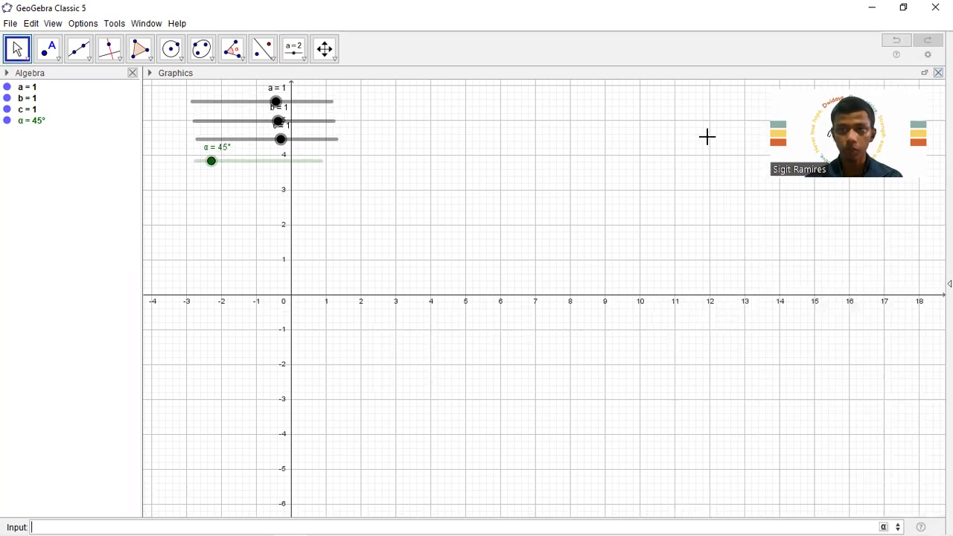
- Plot the sine curve y=a+bsin(c(x+α)) using the four sliders as parameters
{"action": "left_click", "coordinate": [108, 521]}
{"action": "type", "text": "y=a+bsin"}
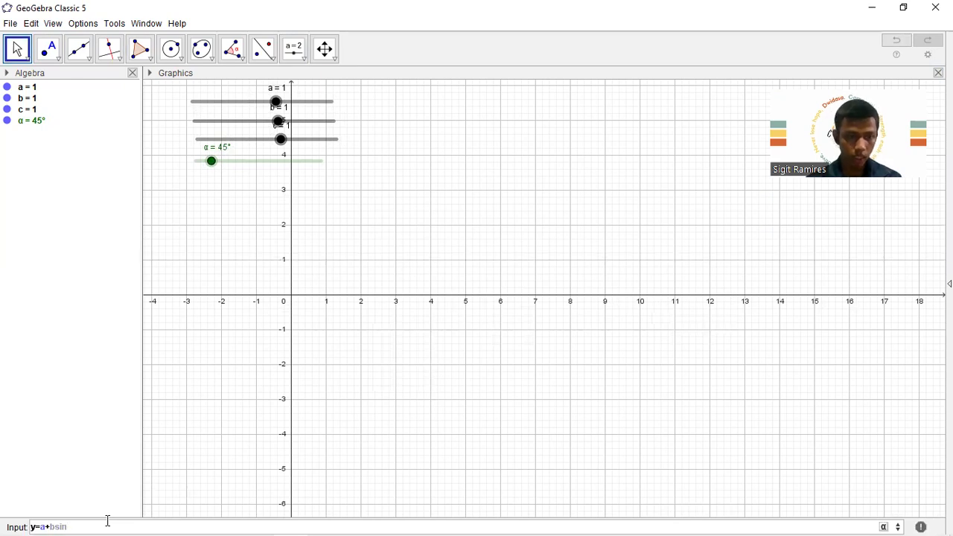
{"action": "type", "text": "(c"}
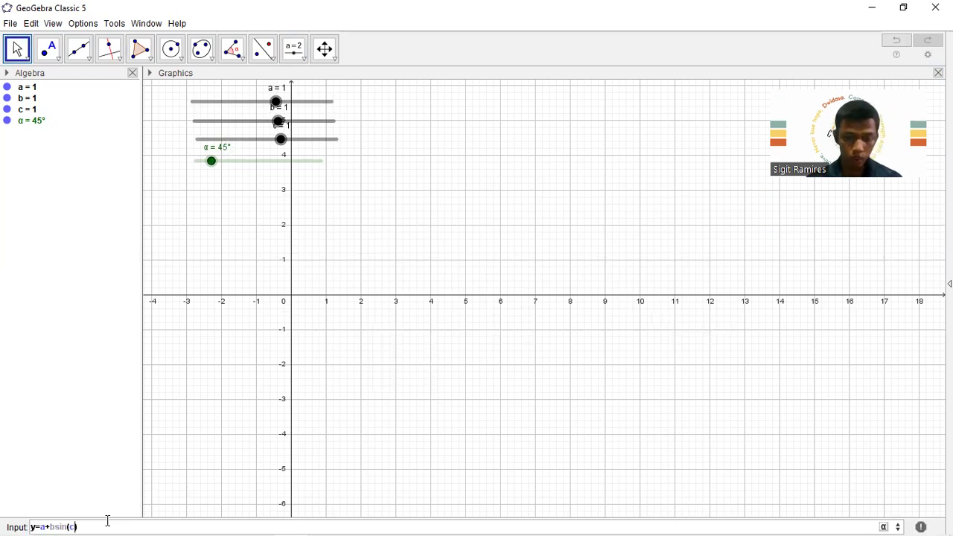
{"action": "type", "text": "(c"}
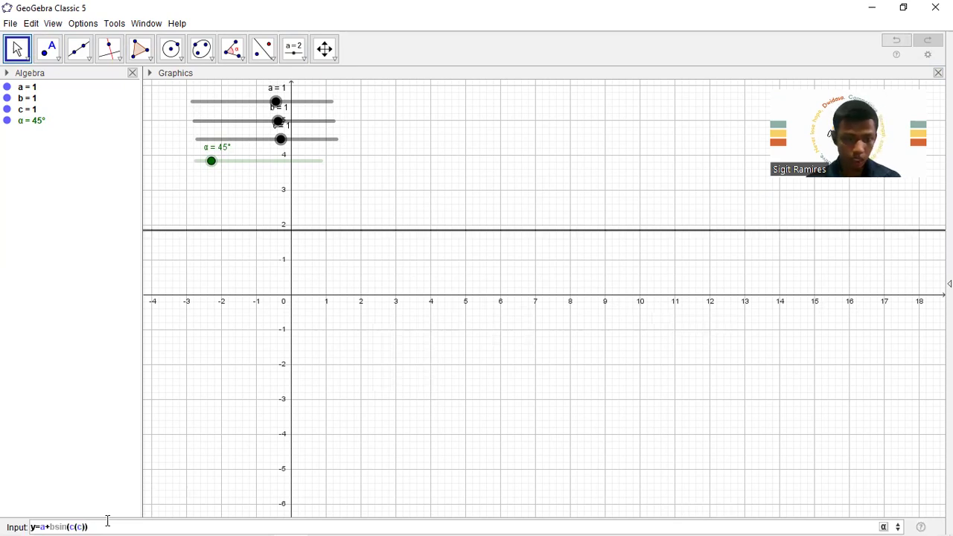
{"action": "key", "text": "BackSpace"}
{"action": "type", "text": "x+"}
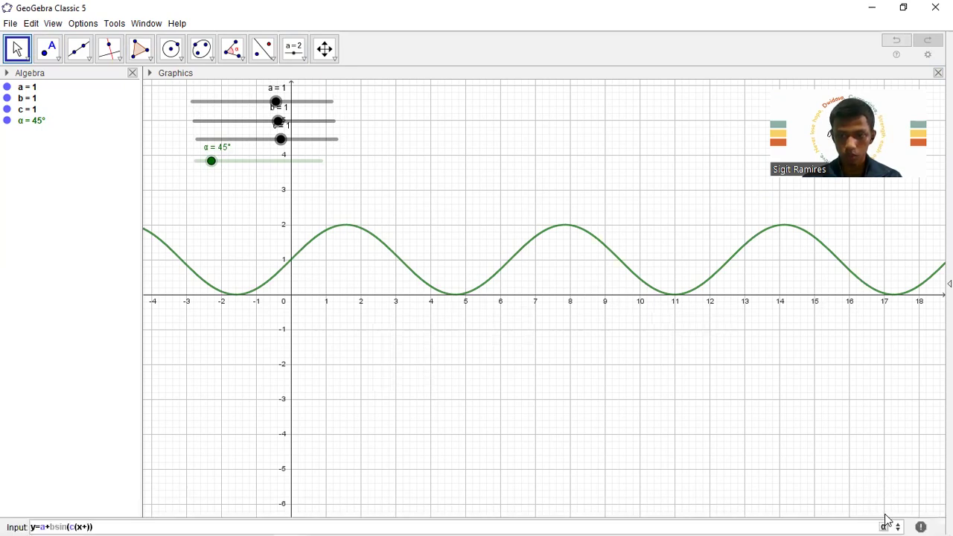
{"action": "left_click", "coordinate": [885, 526]}
{"action": "left_click", "coordinate": [761, 451]}
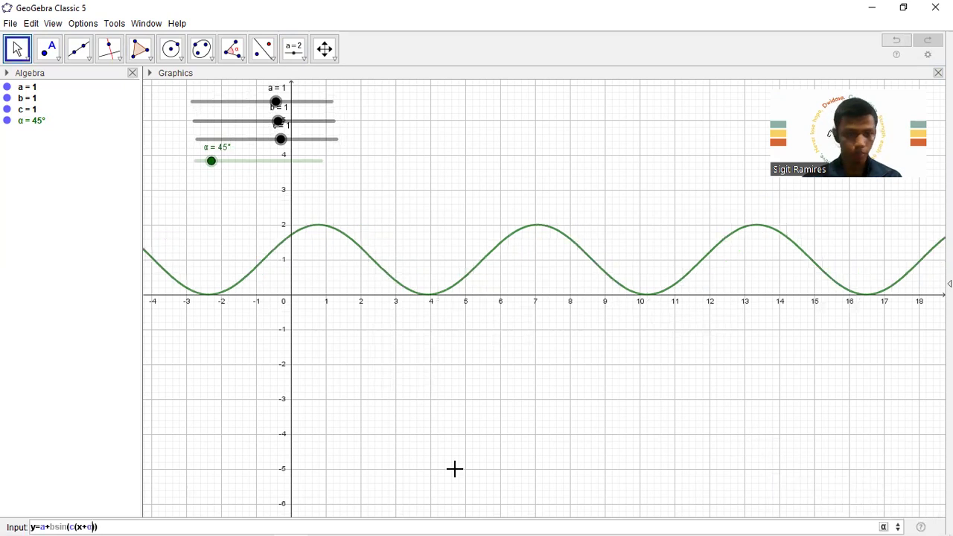
{"action": "key", "text": "Return"}
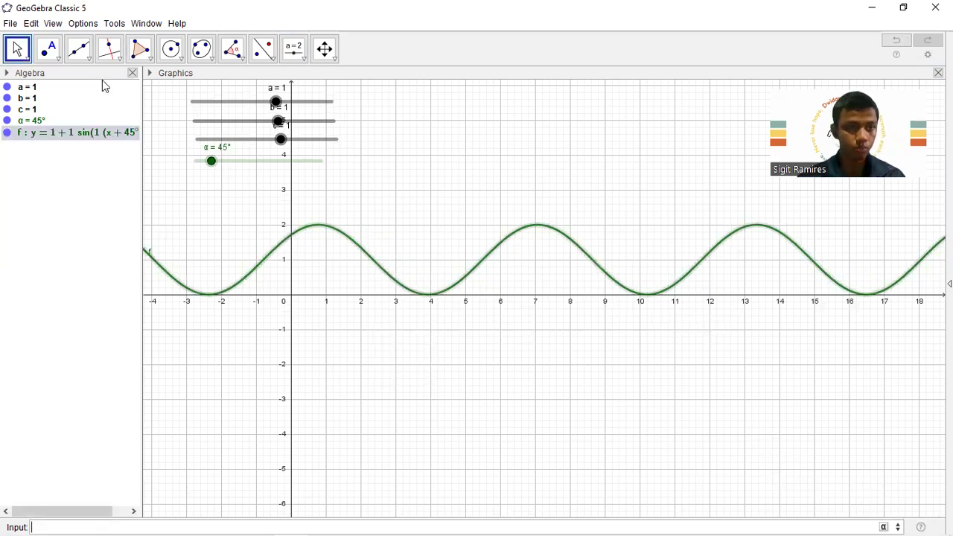
- Place points A and B on the sine curve at x = 1 and x = 2
{"action": "left_click", "coordinate": [52, 58]}
{"action": "left_click", "coordinate": [52, 58]}
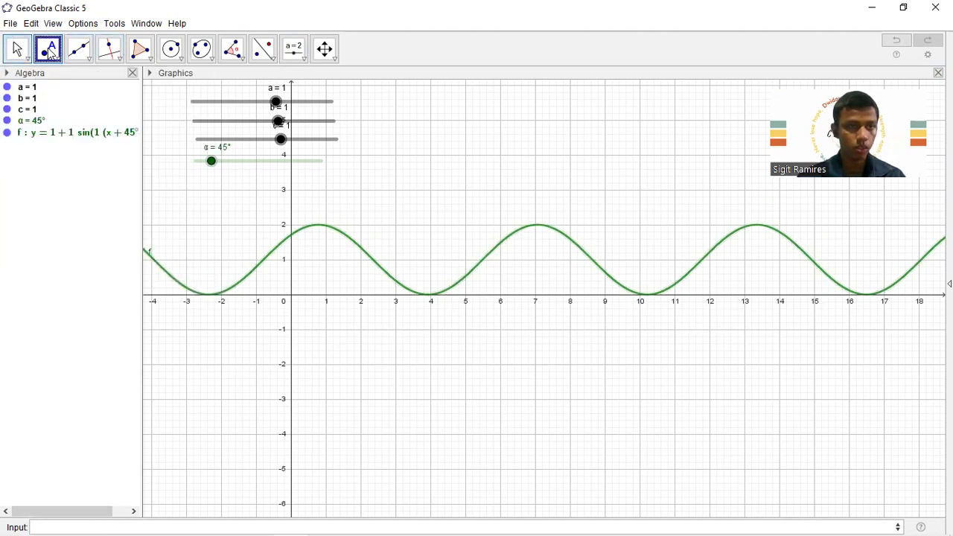
{"action": "left_click", "coordinate": [325, 226]}
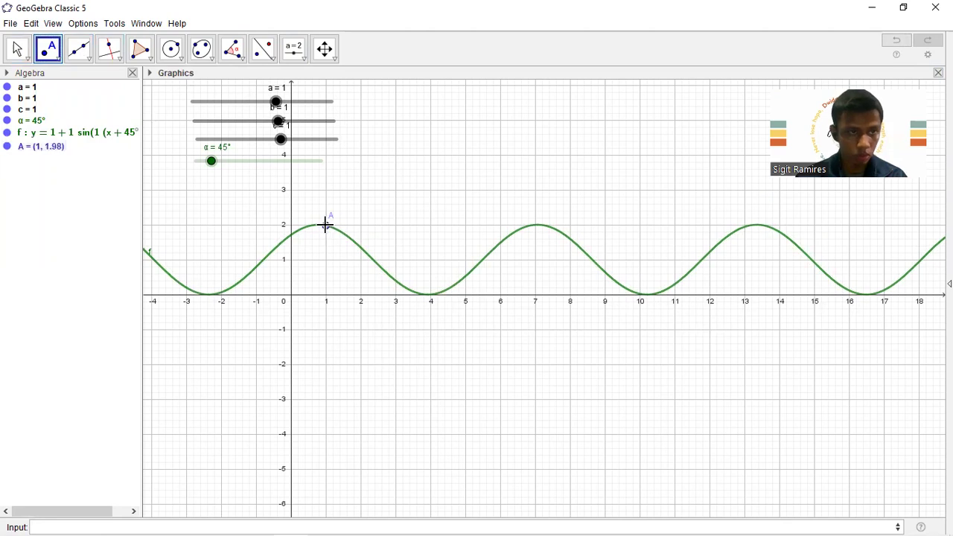
{"action": "left_click", "coordinate": [360, 248]}
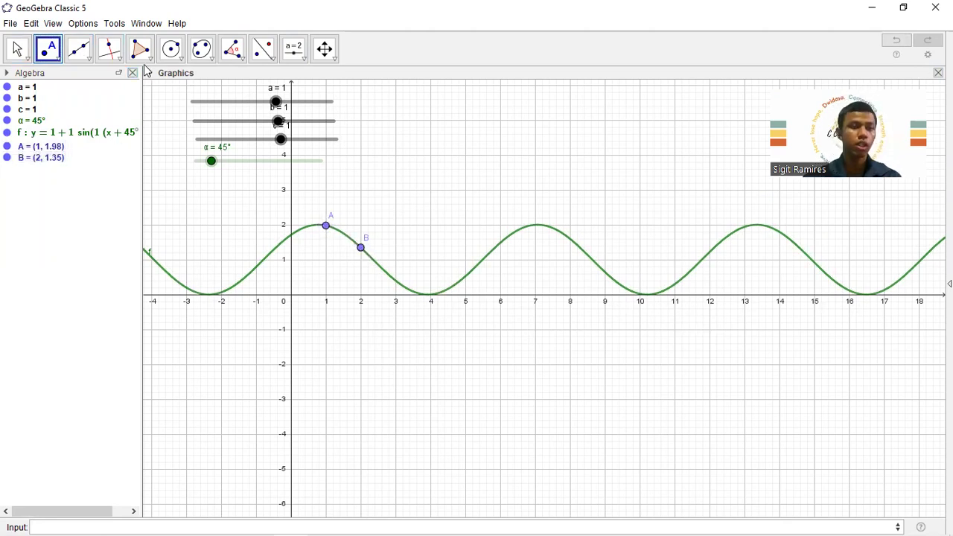
- Define points C(0,f(1)) and D(0,f(2)) on the y-axis, and place points E and F on the x-axis at (1, 0) and (2, 0)
{"action": "left_click", "coordinate": [52, 523]}
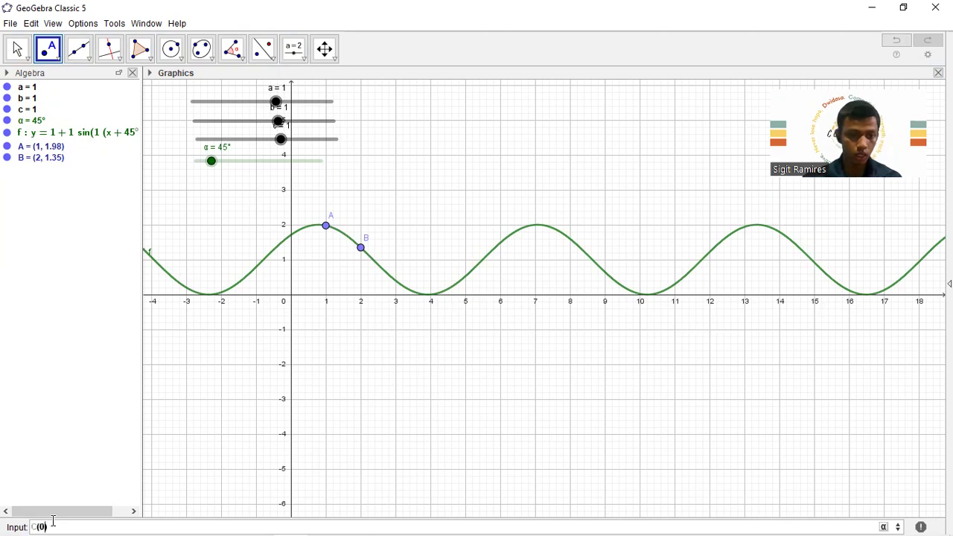
{"action": "type", "text": "C(0,f("}
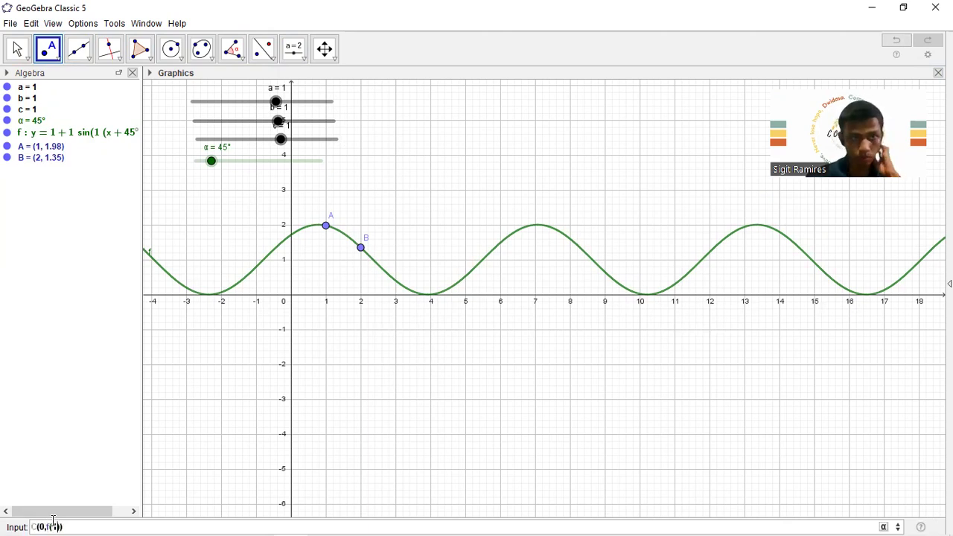
{"action": "type", "text": "1"}
{"action": "key", "text": "Return"}
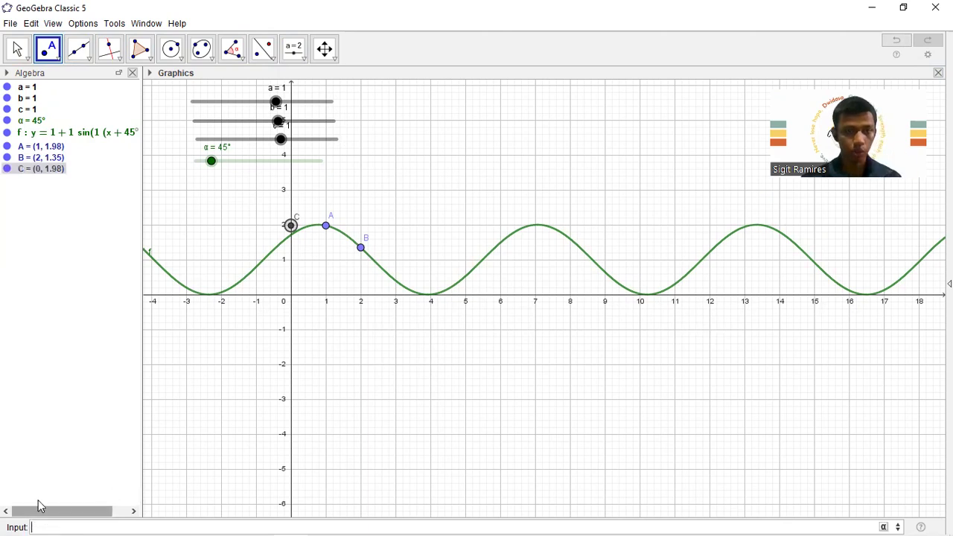
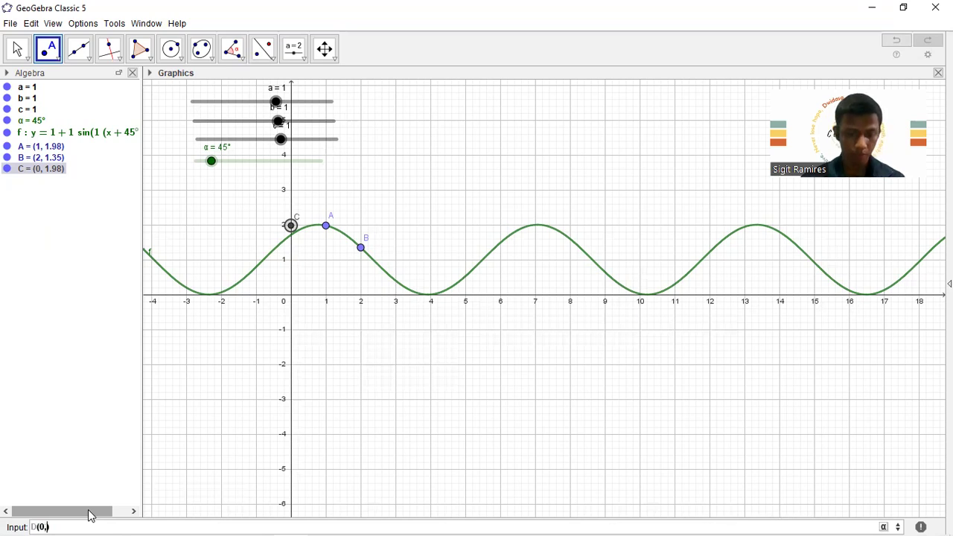
{"action": "type", "text": "f(0"}
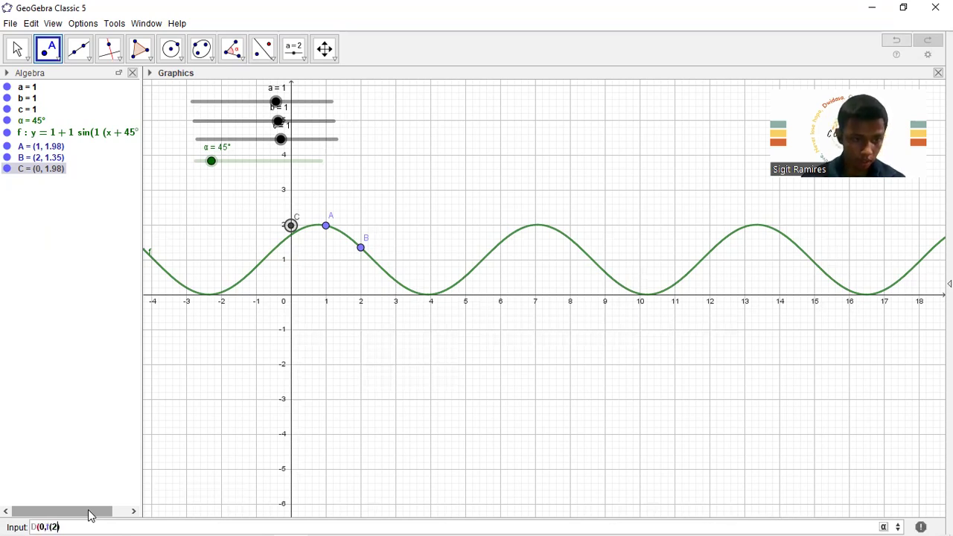
{"action": "type", "text": ")"}
{"action": "key", "text": "Return"}
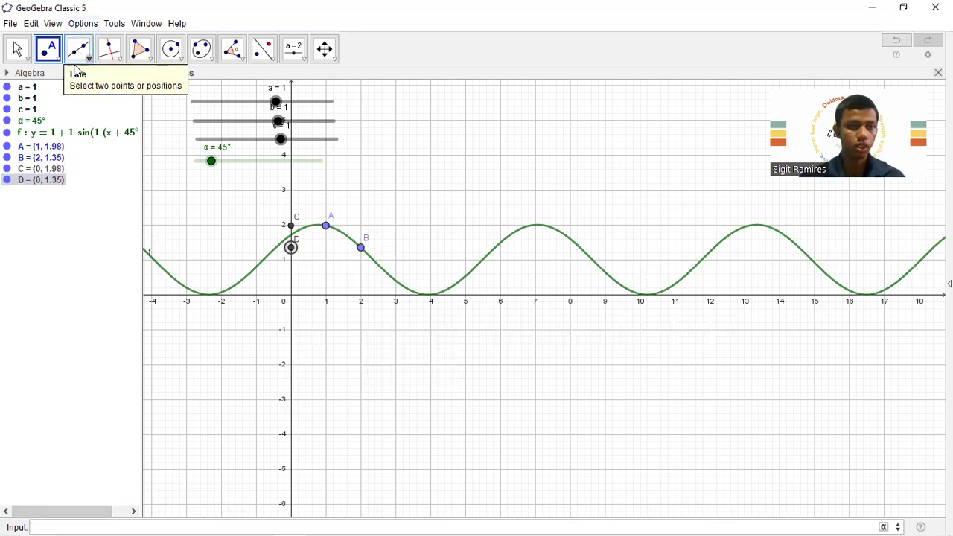
{"action": "left_click", "coordinate": [326, 298]}
{"action": "left_click", "coordinate": [360, 295]}
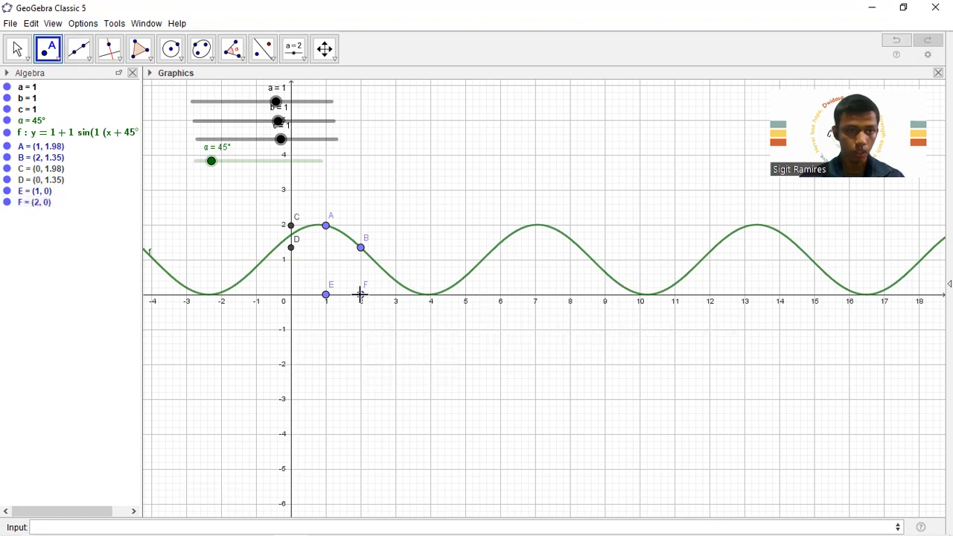
- Draw segments AC, BD, AE and BF joining the curve points to their projections on both axes
{"action": "left_click", "coordinate": [79, 51]}
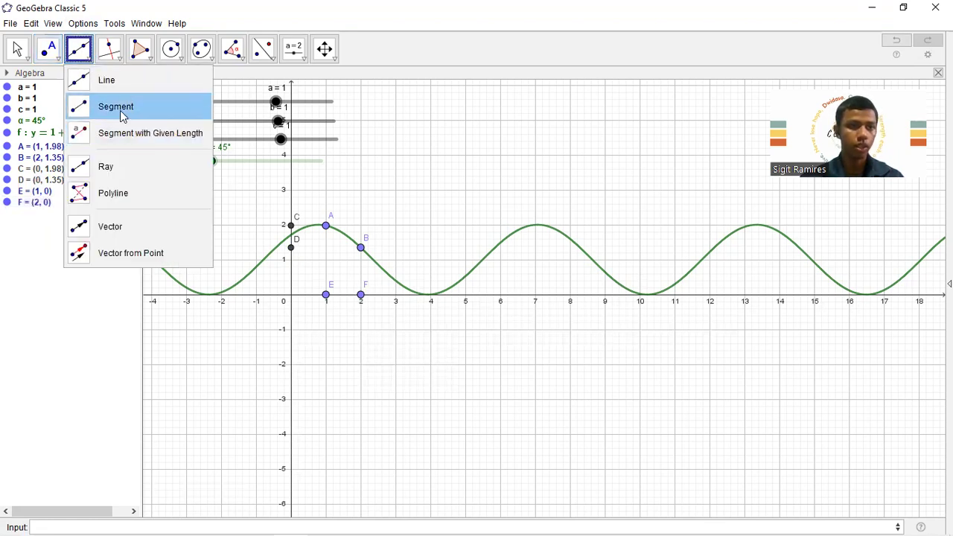
{"action": "left_click", "coordinate": [117, 108]}
{"action": "left_click", "coordinate": [326, 224]}
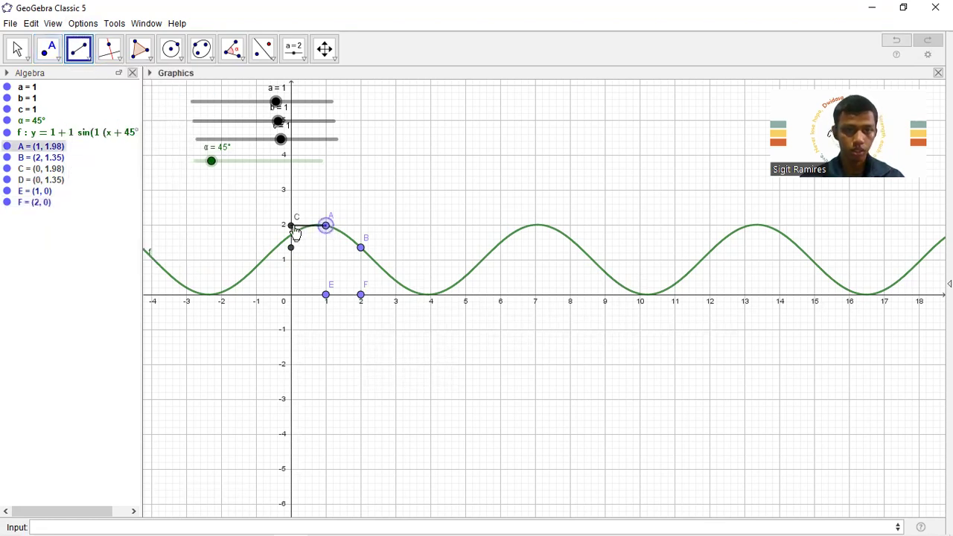
{"action": "left_click", "coordinate": [291, 224]}
{"action": "left_click", "coordinate": [360, 248]}
{"action": "left_click", "coordinate": [291, 248]}
{"action": "left_click", "coordinate": [325, 224]}
{"action": "left_click", "coordinate": [325, 295]}
{"action": "left_click", "coordinate": [361, 247]}
{"action": "left_click", "coordinate": [361, 295]}
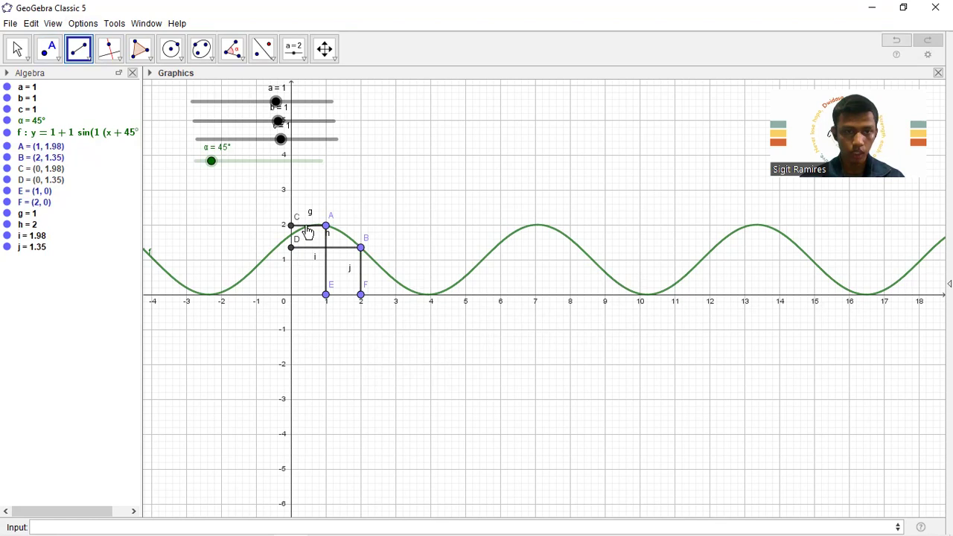
{"action": "key", "text": "Escape"}
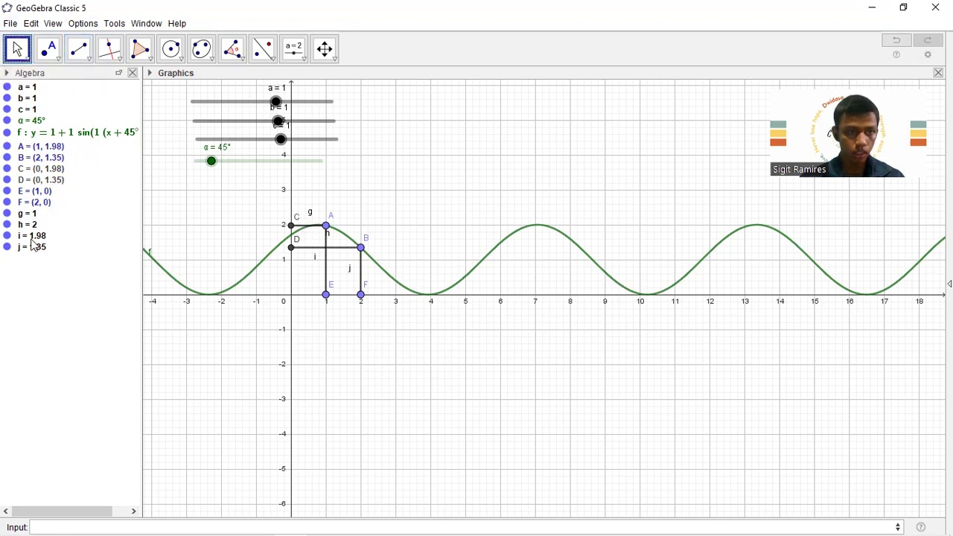
- Change the line style of segment AC to short dashes
{"action": "right_click", "coordinate": [23, 216]}
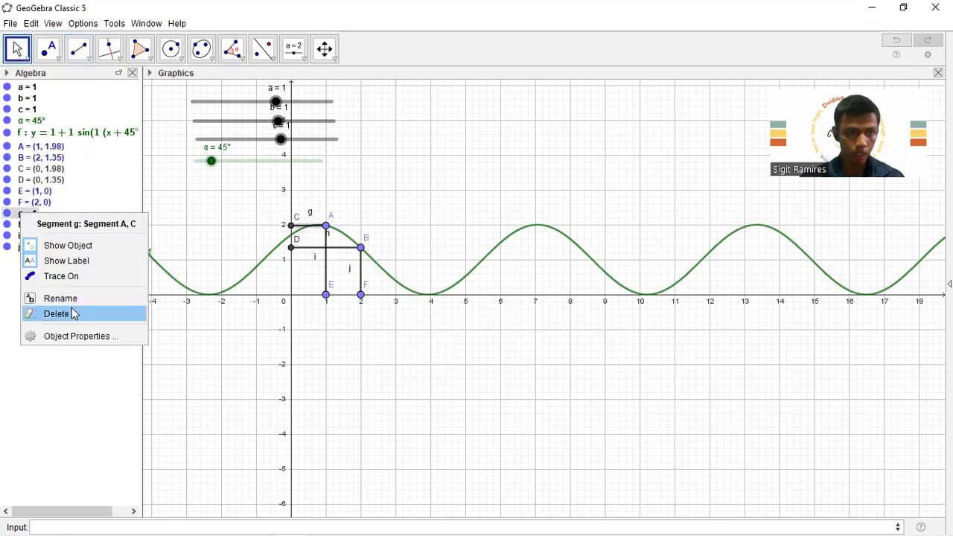
{"action": "left_click", "coordinate": [70, 335]}
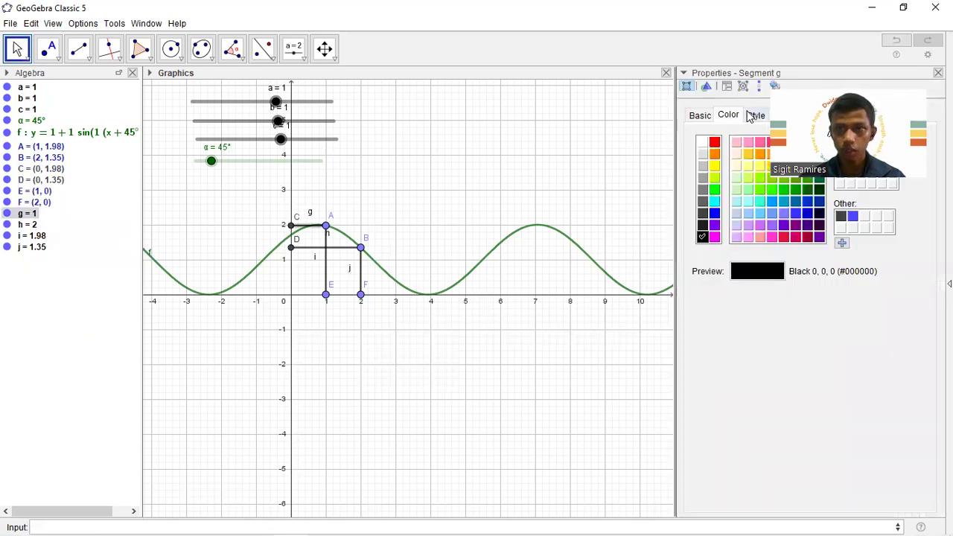
{"action": "left_click", "coordinate": [754, 115]}
{"action": "left_click", "coordinate": [832, 252]}
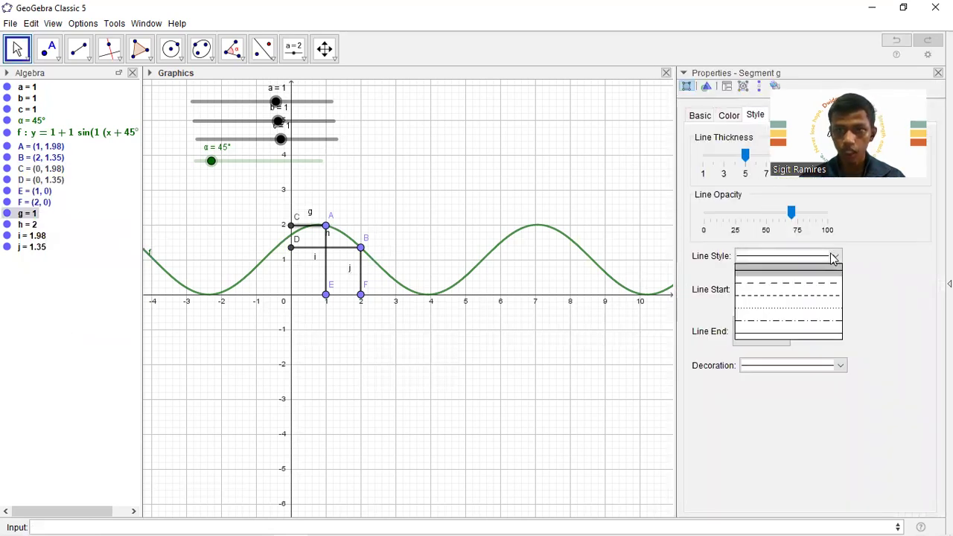
{"action": "left_click", "coordinate": [821, 292]}
- Give the horizontal segment BD the same short-dashed line style
{"action": "left_click", "coordinate": [309, 257]}
{"action": "left_click", "coordinate": [308, 248]}
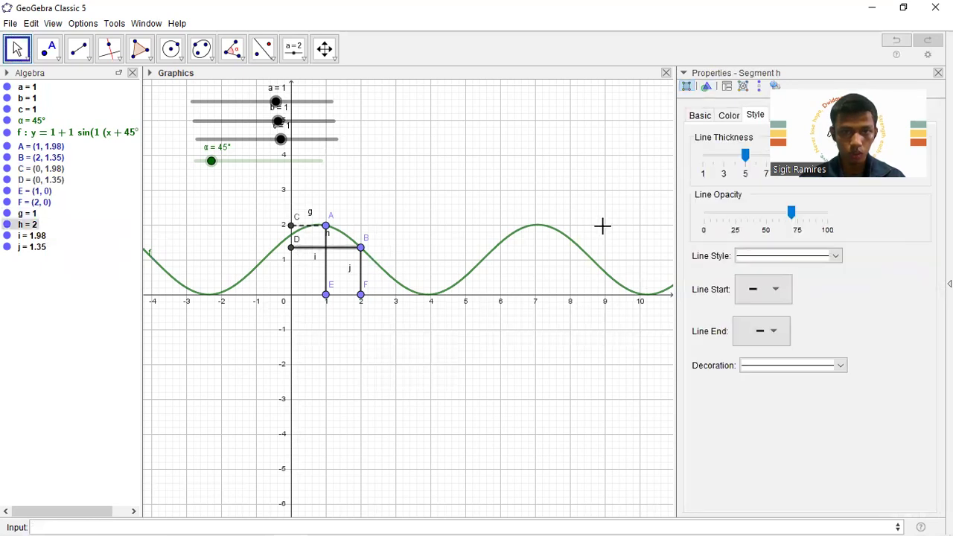
{"action": "left_click", "coordinate": [807, 253]}
{"action": "left_click", "coordinate": [788, 281]}
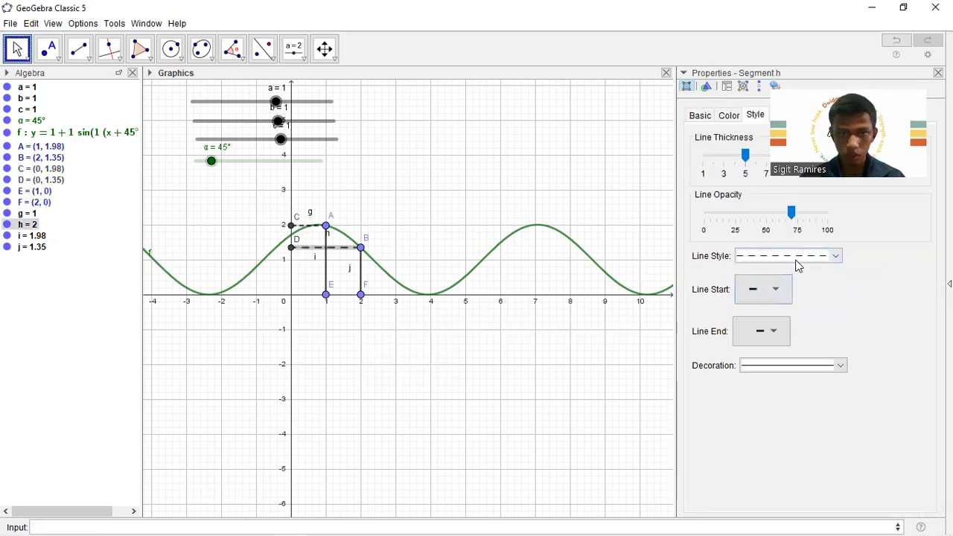
{"action": "left_click", "coordinate": [798, 266]}
{"action": "left_click", "coordinate": [806, 306]}
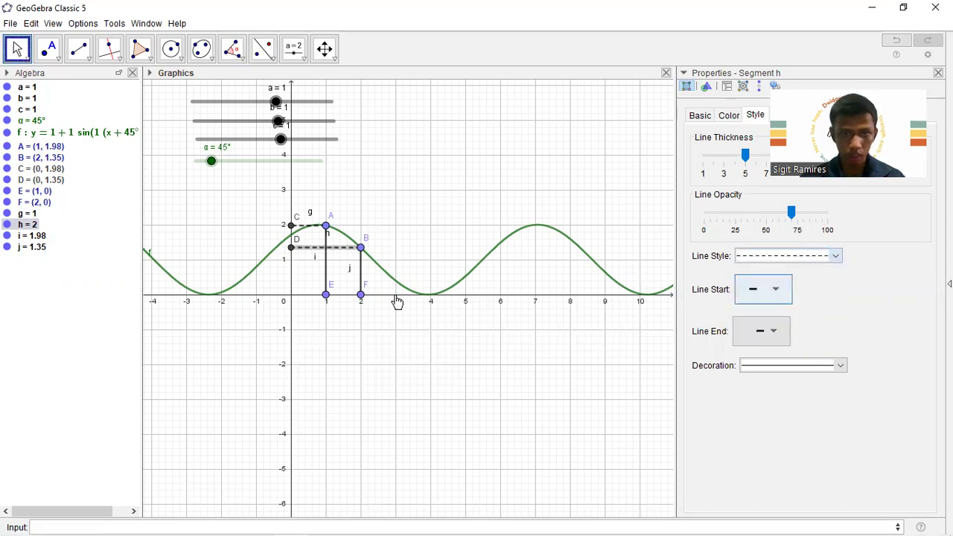
- Apply the short-dashed line style to vertical segments AE and BF, and close the object properties
{"action": "left_click", "coordinate": [326, 283]}
{"action": "left_click", "coordinate": [806, 261]}
{"action": "left_click", "coordinate": [791, 300]}
{"action": "left_click", "coordinate": [362, 269]}
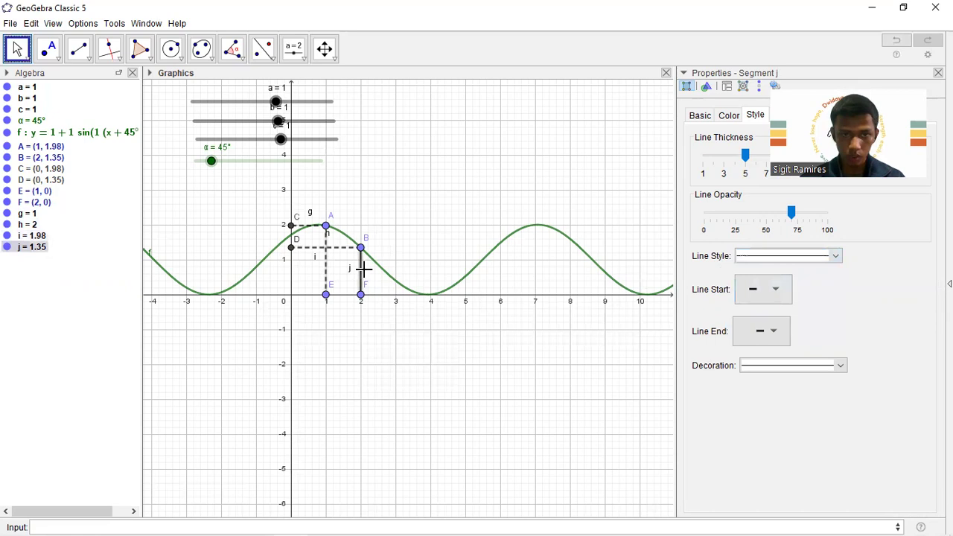
{"action": "left_click", "coordinate": [767, 260]}
{"action": "left_click", "coordinate": [775, 304]}
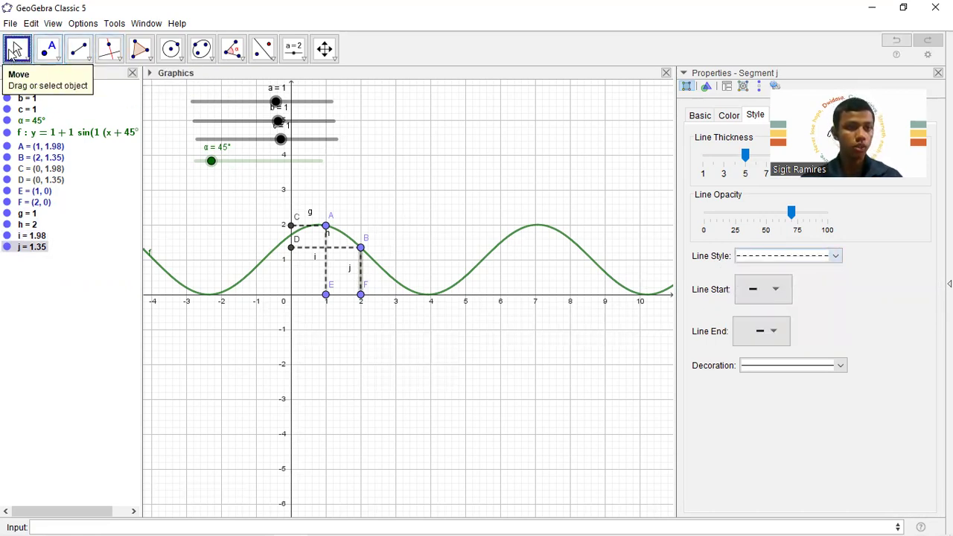
{"action": "left_click", "coordinate": [201, 49]}
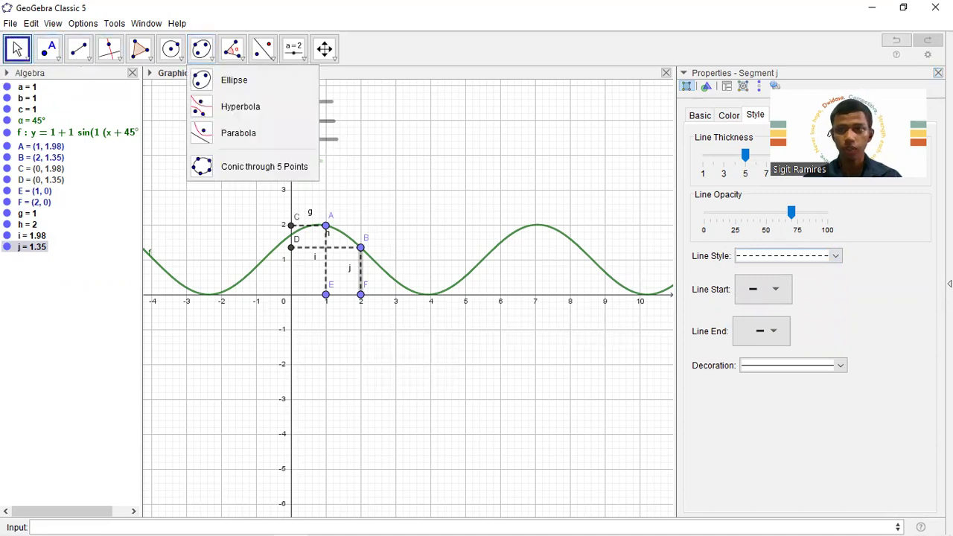
{"action": "left_click", "coordinate": [938, 72]}
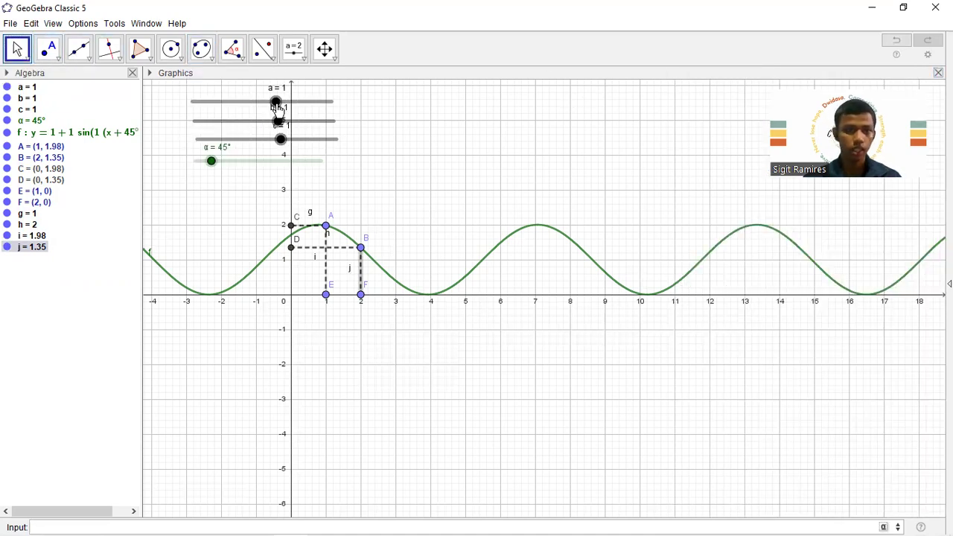
- Vary the sliders to transform the sine curve, finishing with a = 0, b = 2, c = 0 and α = 288°
{"action": "left_click_drag", "start_coordinate": [276, 104], "coordinate": [283, 150]}
{"action": "left_click_drag", "start_coordinate": [290, 149], "coordinate": [298, 187]}
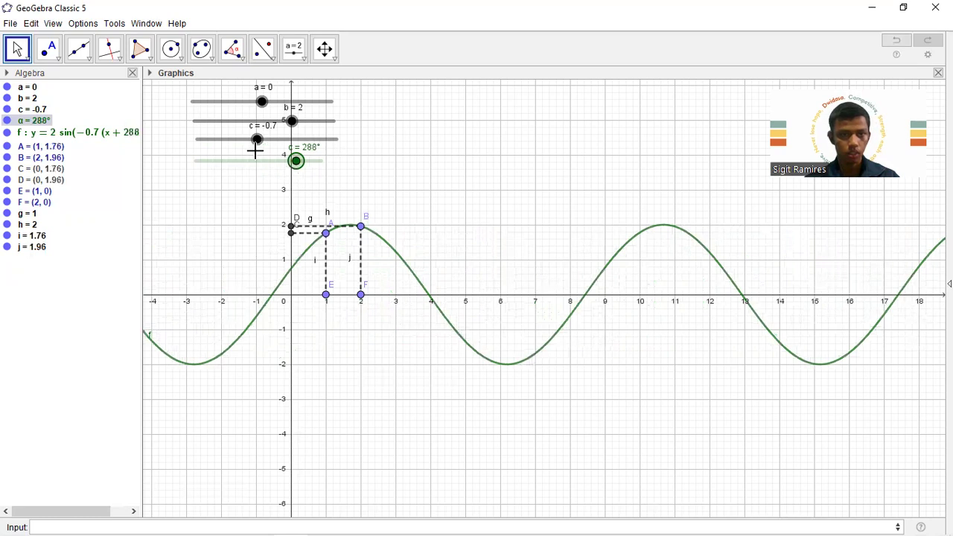
{"action": "mouse_move", "coordinate": [261, 152]}
{"action": "left_mouse_down"}
{"action": "mouse_move", "coordinate": [286, 149]}
{"action": "mouse_move", "coordinate": [267, 145]}
{"action": "left_mouse_up"}
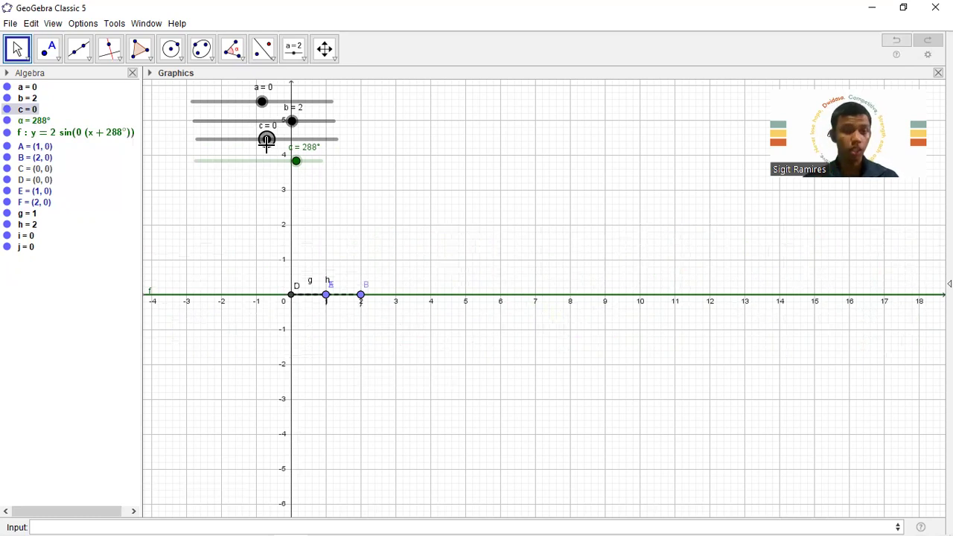
- Start a new blank file, discarding the unsaved changes to the sine construction
{"action": "left_click", "coordinate": [6, 27]}
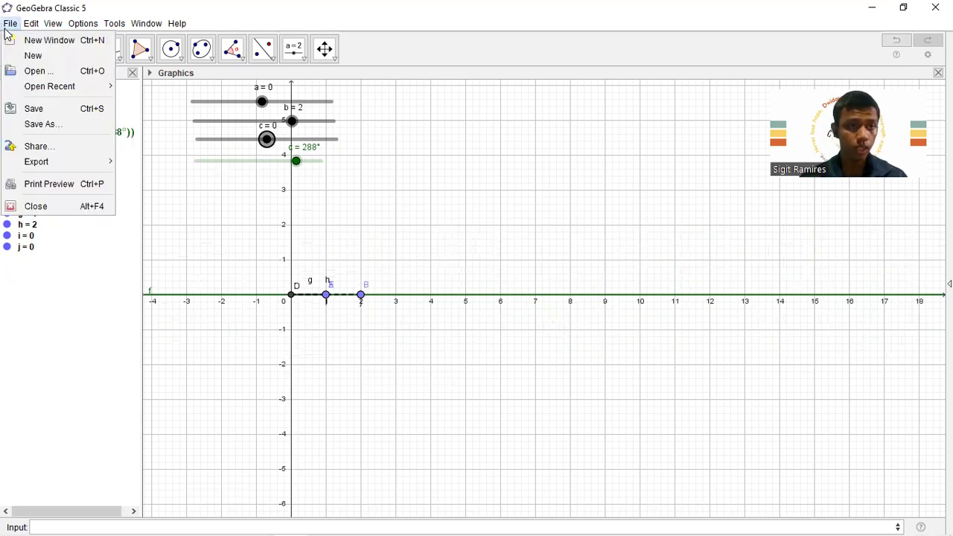
{"action": "left_click", "coordinate": [35, 57]}
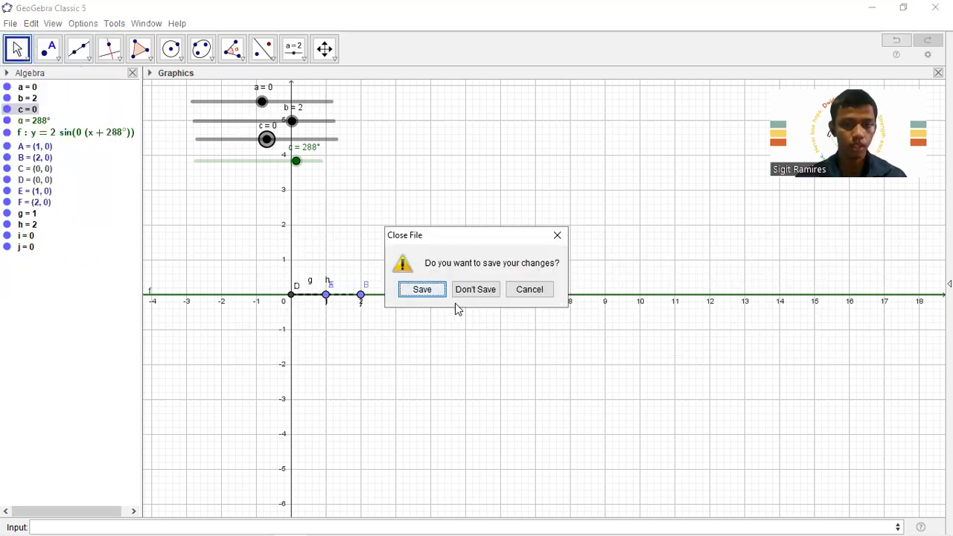
{"action": "left_click", "coordinate": [477, 290]}
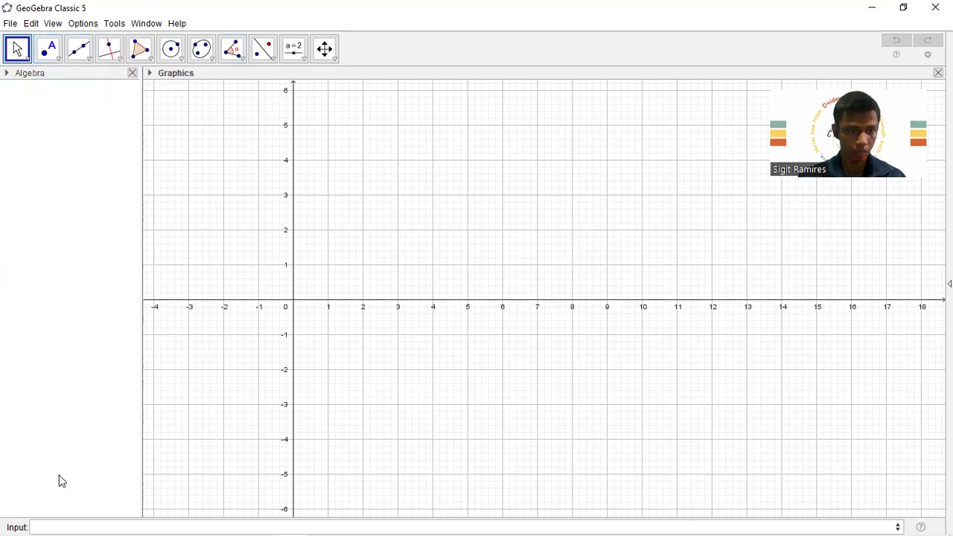
- Graph the exponential function y=2^x without creating a slider for X
{"action": "type", "text": "y="}
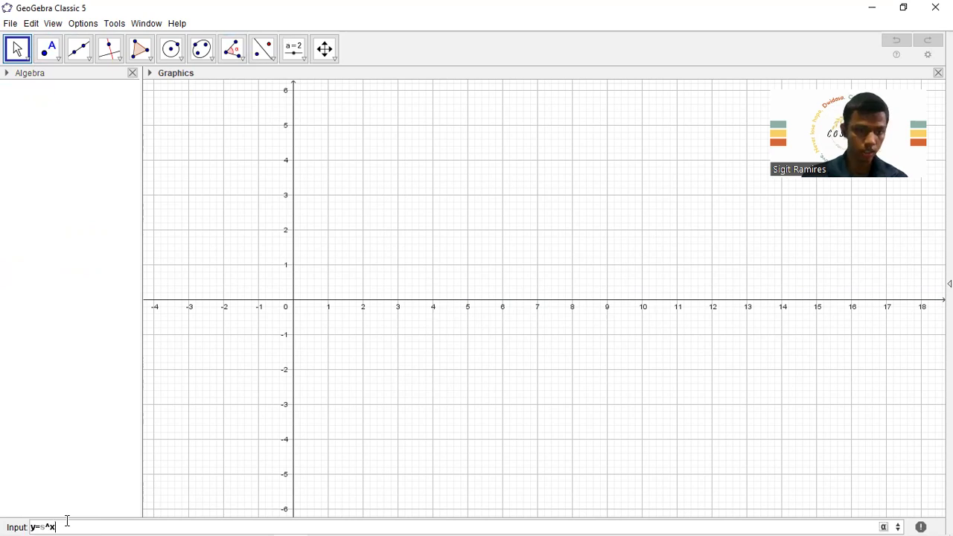
{"action": "type", "text": "2^X"}
{"action": "key", "text": "Return"}
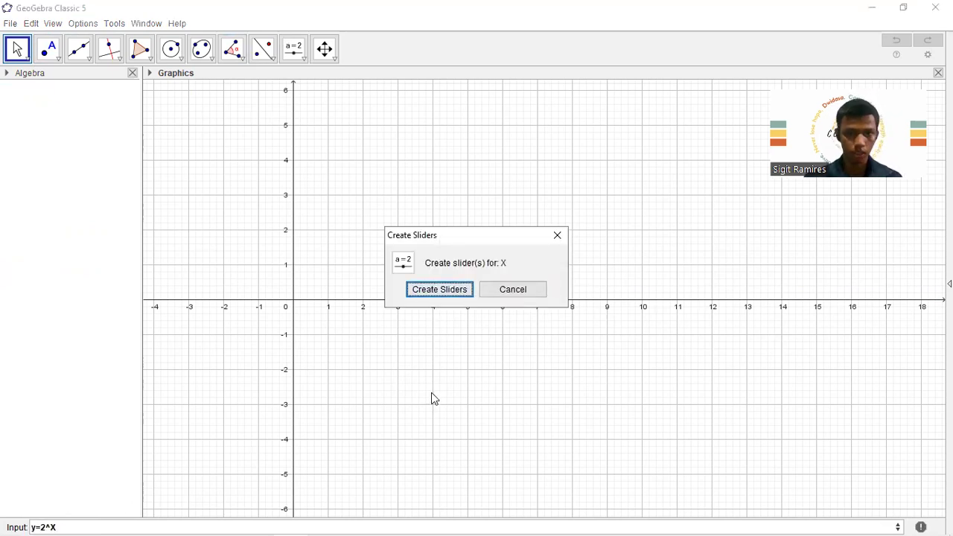
{"action": "left_click", "coordinate": [524, 292]}
{"action": "left_click", "coordinate": [487, 300]}
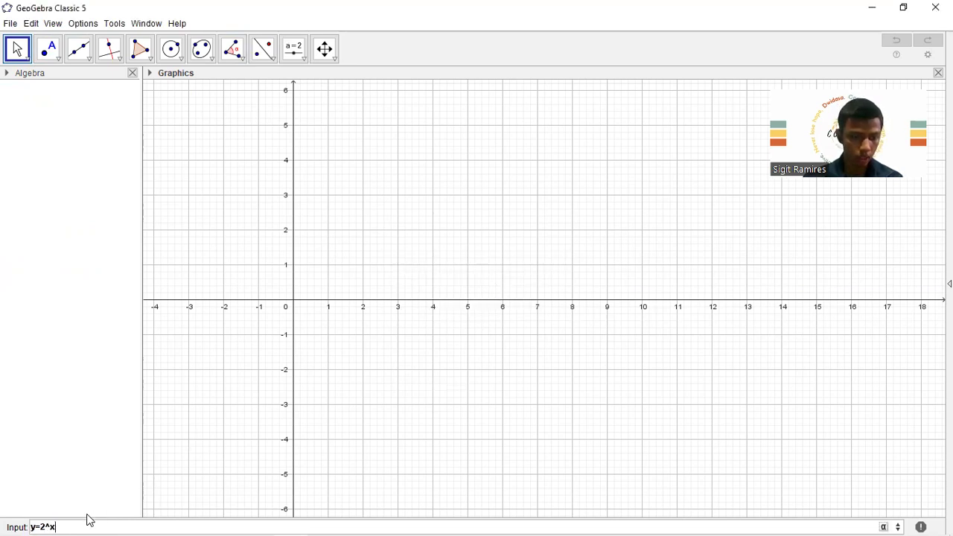
{"action": "key", "text": "Return"}
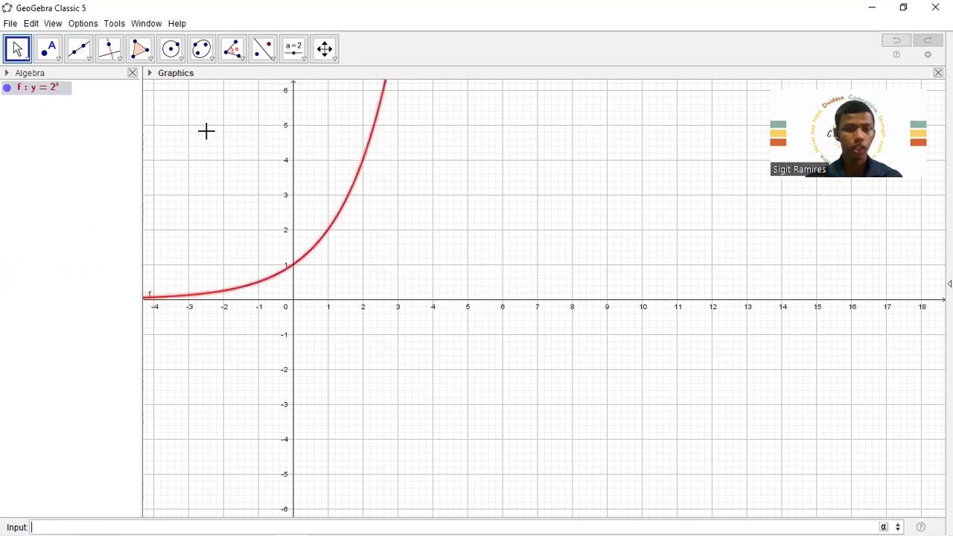
- Create the definite integral of f from 0 to 1 with Integral(f,0,1)
{"action": "type", "text": "Integral"}
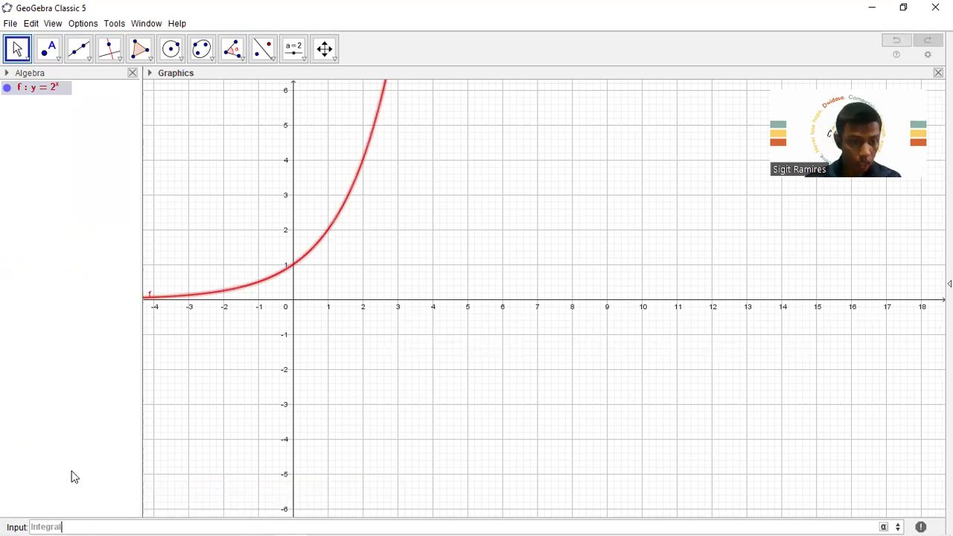
{"action": "key", "text": "Escape"}
{"action": "type", "text": "(f,0,1"}
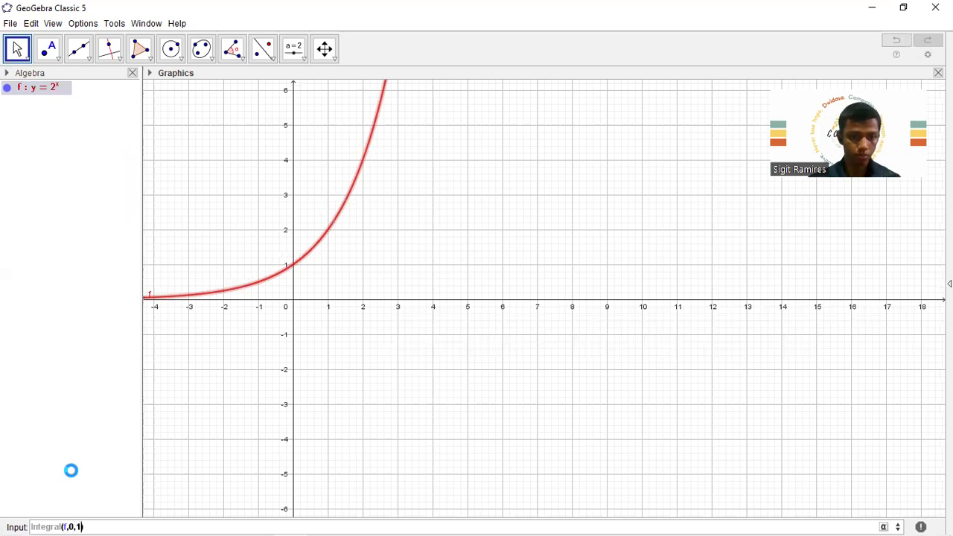
{"action": "key", "text": "Return"}
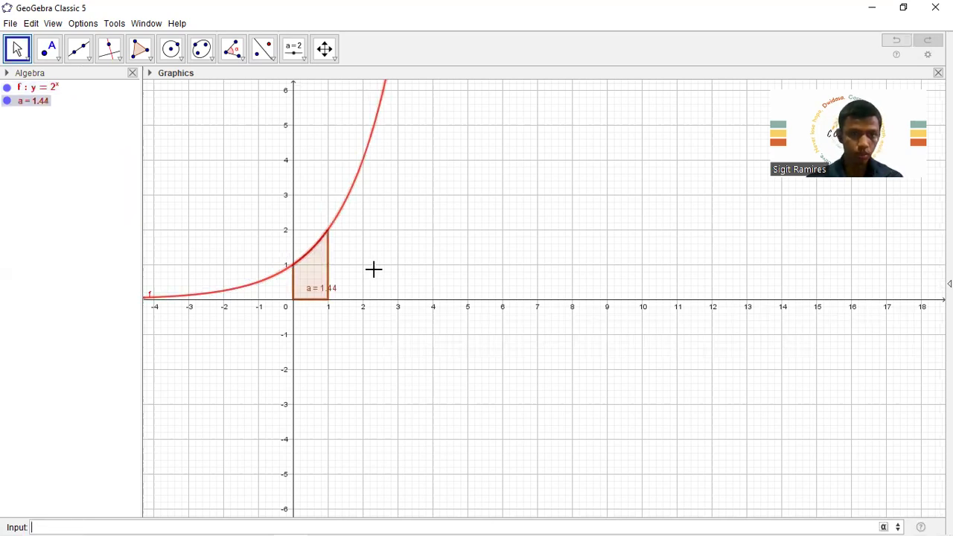
{"action": "right_click", "coordinate": [33, 107]}
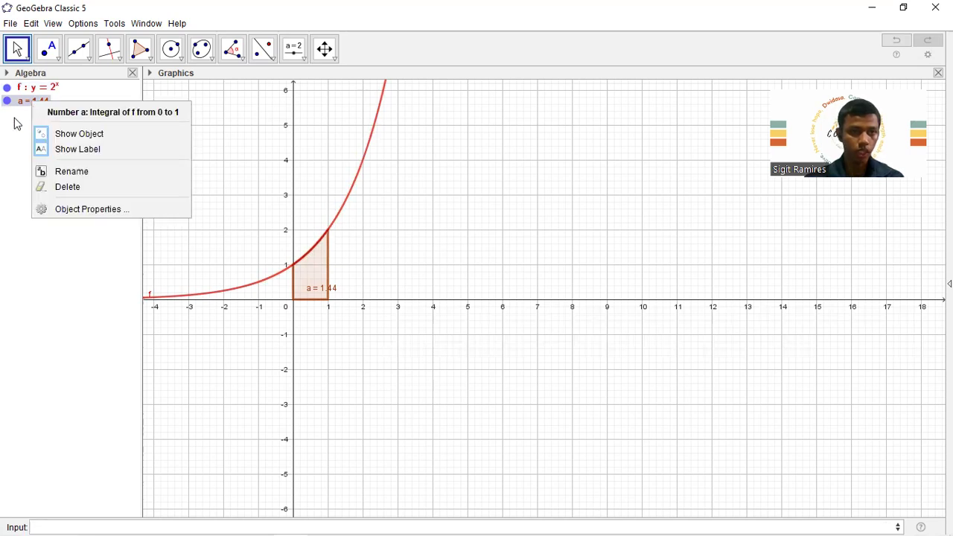
{"action": "left_click", "coordinate": [16, 121]}
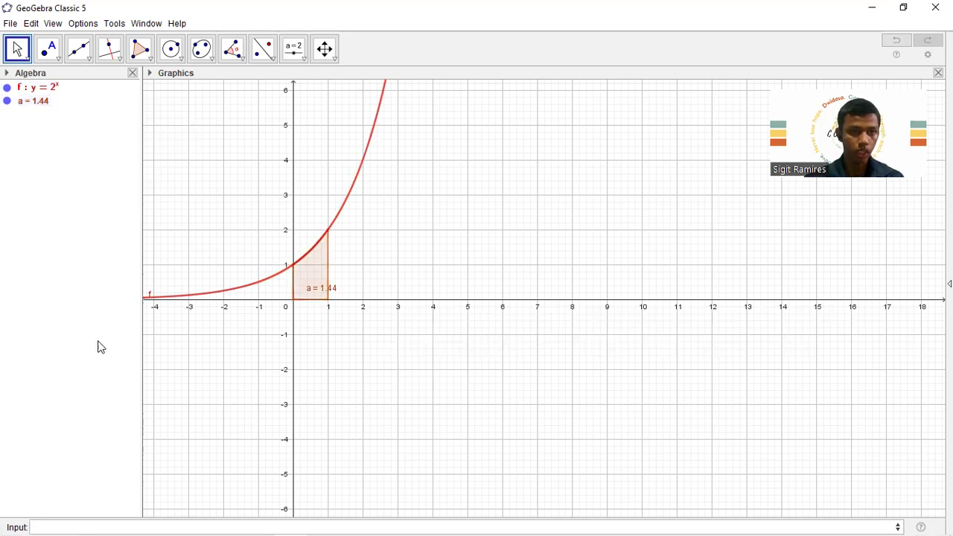
- Create the definite integral of f from 0 to 3, and hide the 0-to-1 integral a
{"action": "left_click", "coordinate": [52, 525]}
{"action": "type", "text": "integra"}
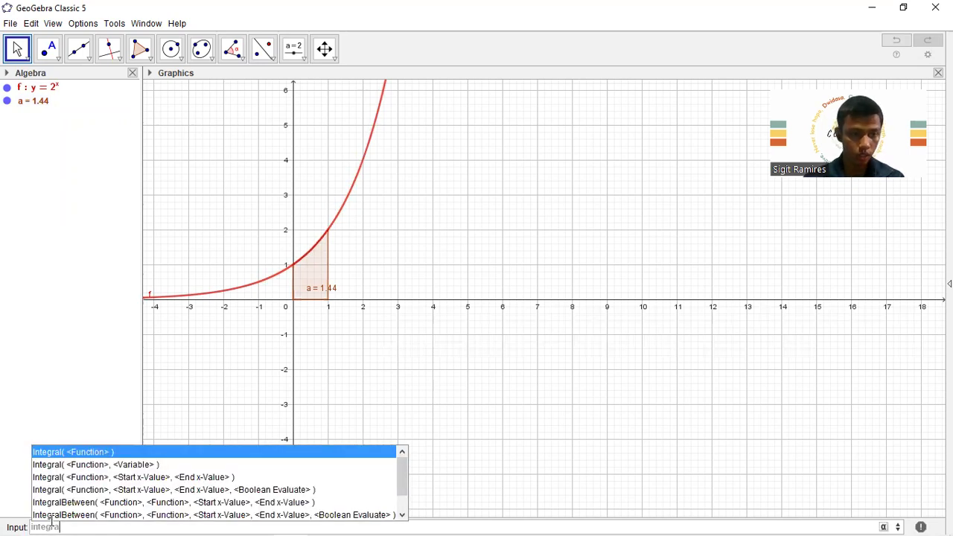
{"action": "type", "text": "l"}
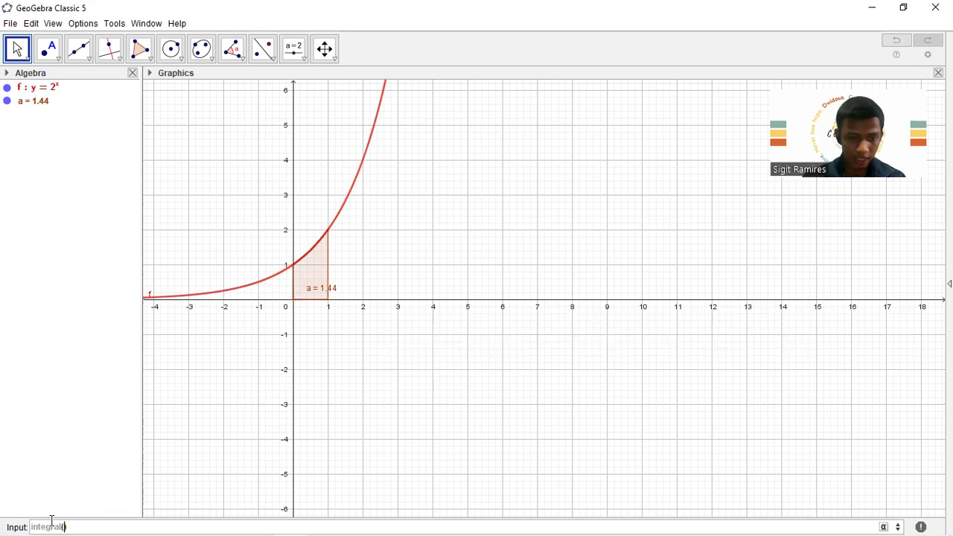
{"action": "type", "text": "(f,0,3"}
{"action": "key", "text": "Return"}
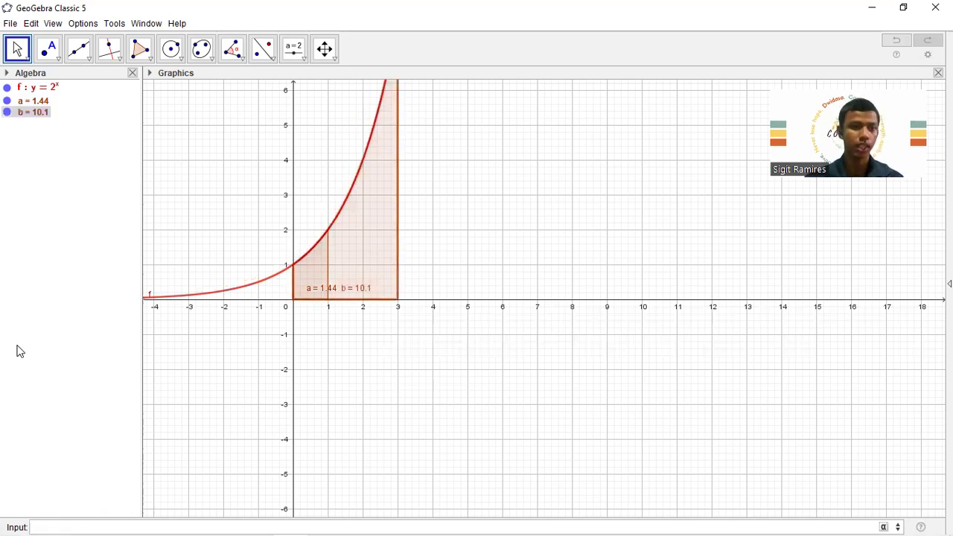
{"action": "left_click", "coordinate": [6, 100]}
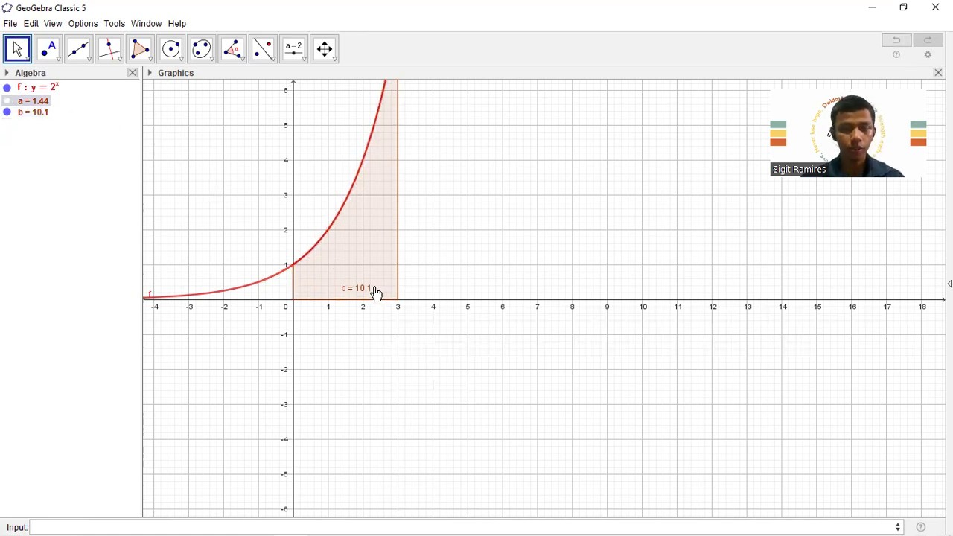
{"action": "mouse_move", "coordinate": [376, 292]}
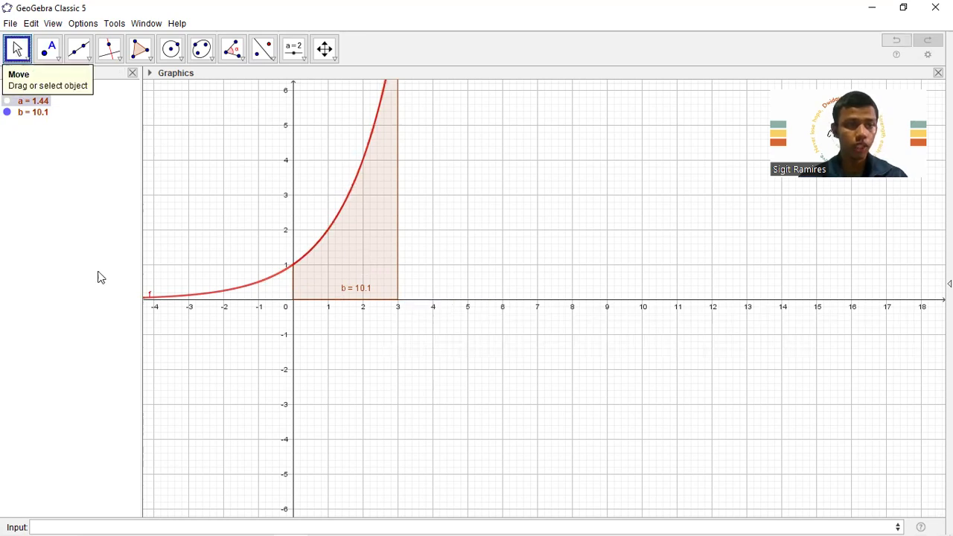
- Enter a LowerSum command for f from 0 to 3, leaving the number of rectangles blank
{"action": "left_click", "coordinate": [63, 523]}
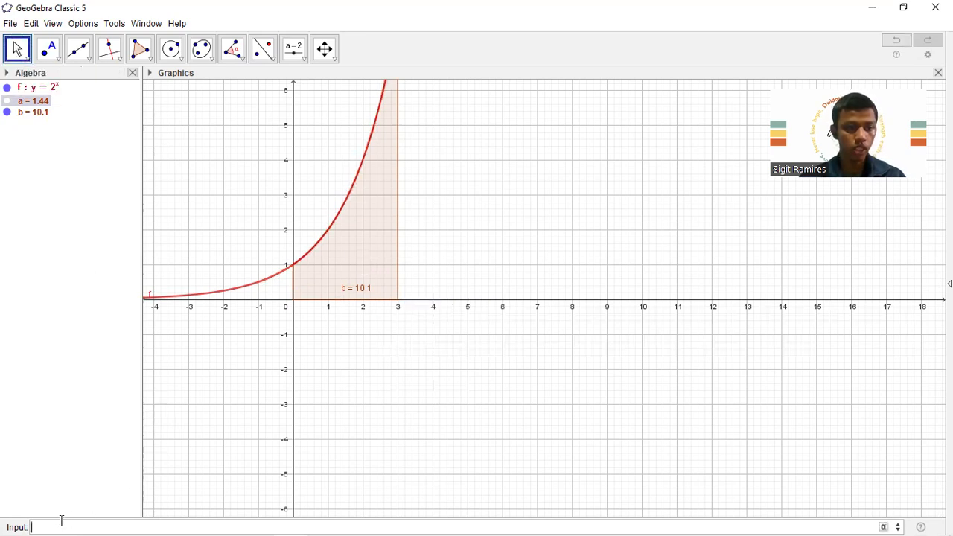
{"action": "type", "text": "Lower"}
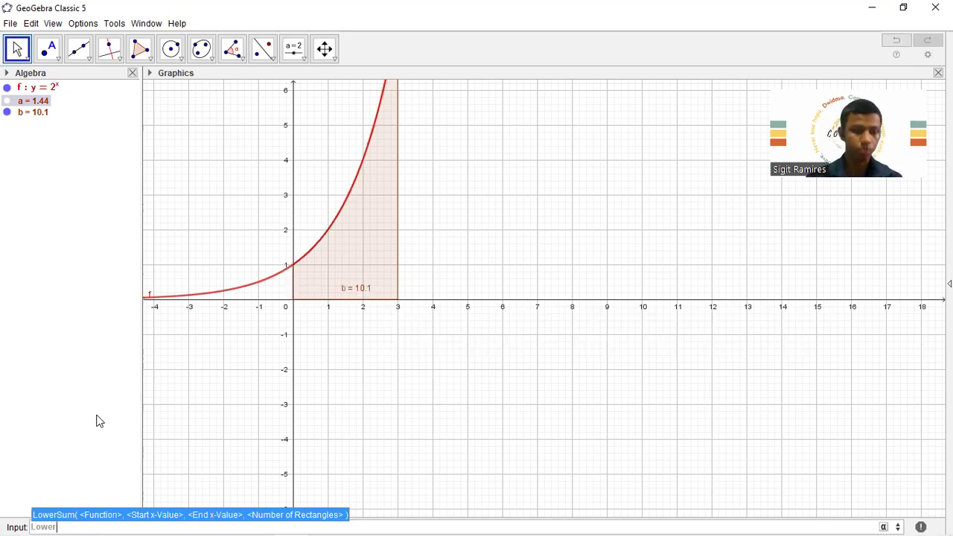
{"action": "type", "text": "Sum("}
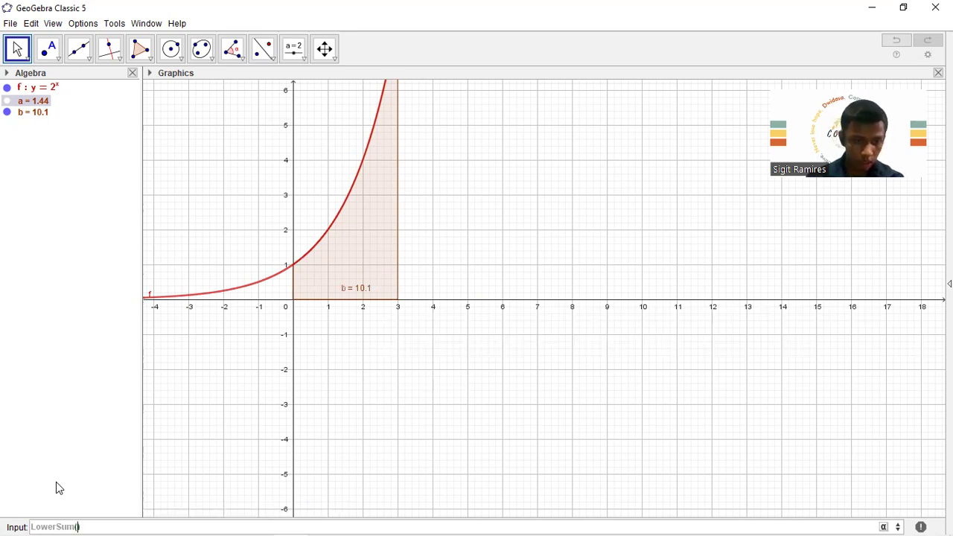
{"action": "type", "text": "f,"}
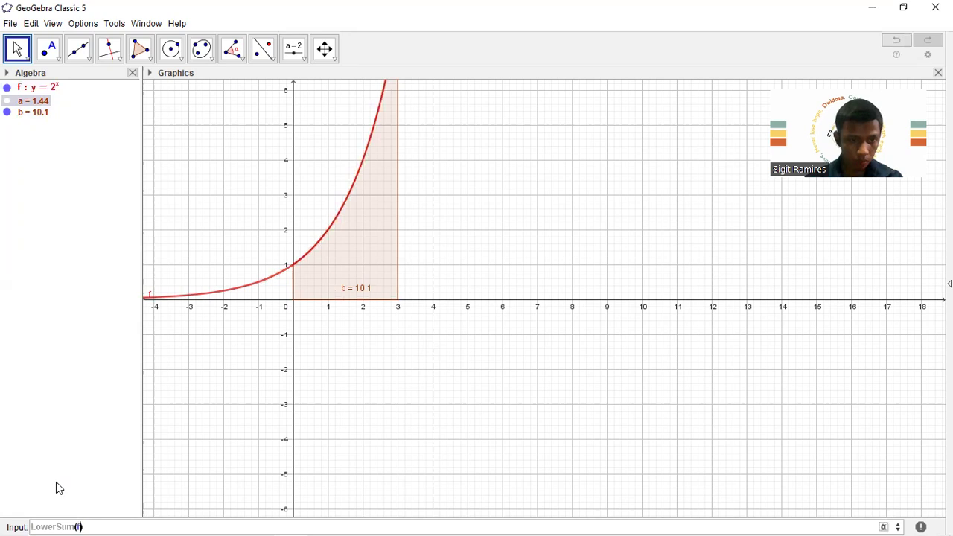
{"action": "type", "text": "0,3"}
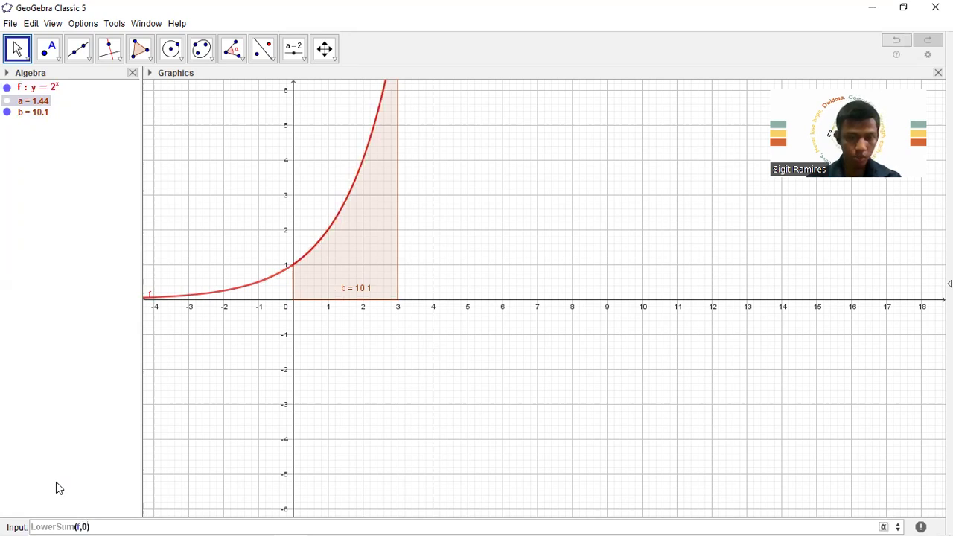
{"action": "type", "text": ","}
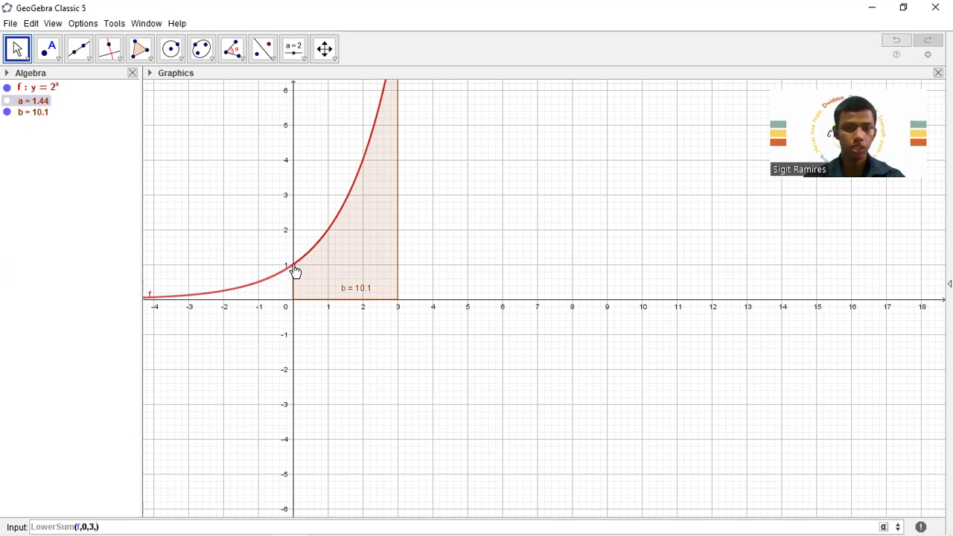
- Create an integer slider n ranging from 1 to 100 with increment 1 near the upper part of the graph
{"action": "left_click", "coordinate": [298, 58]}
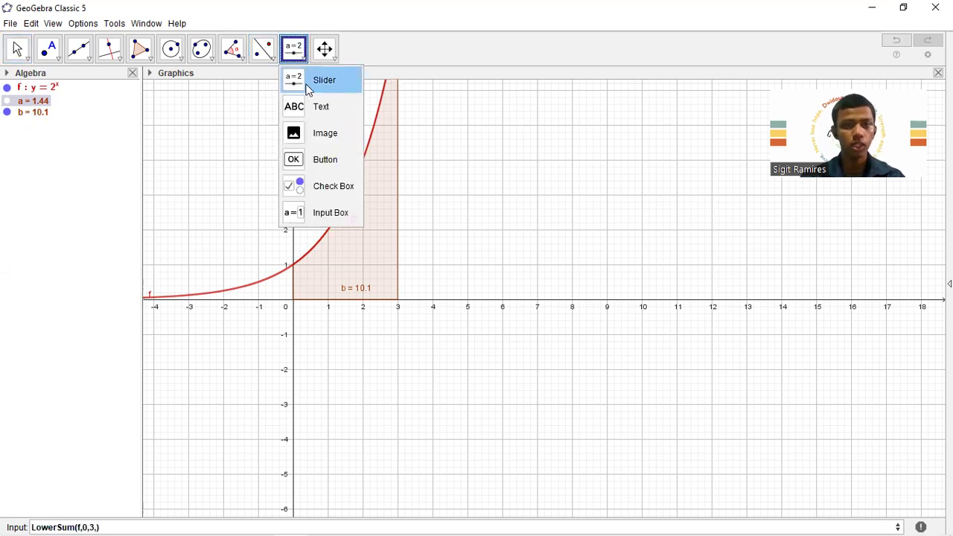
{"action": "left_click", "coordinate": [182, 109]}
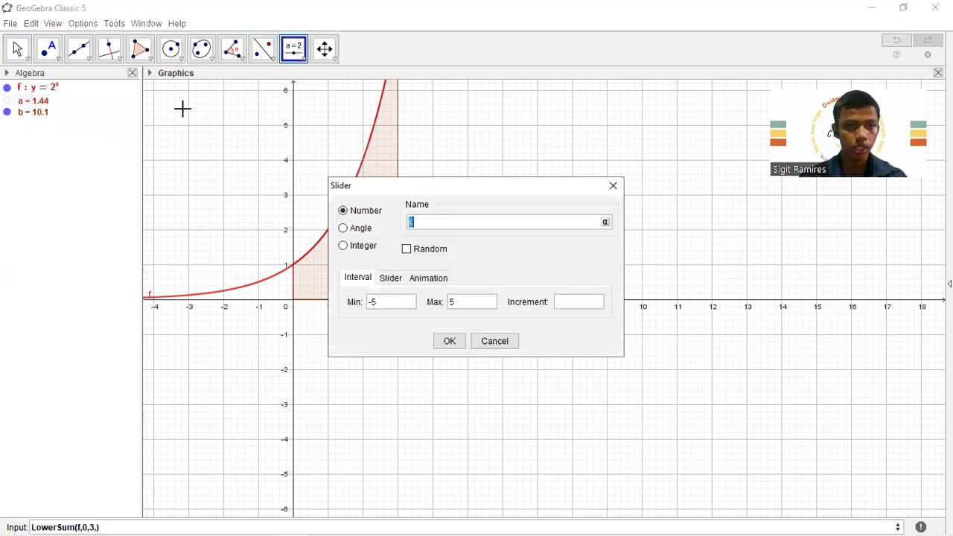
{"action": "left_click", "coordinate": [344, 248]}
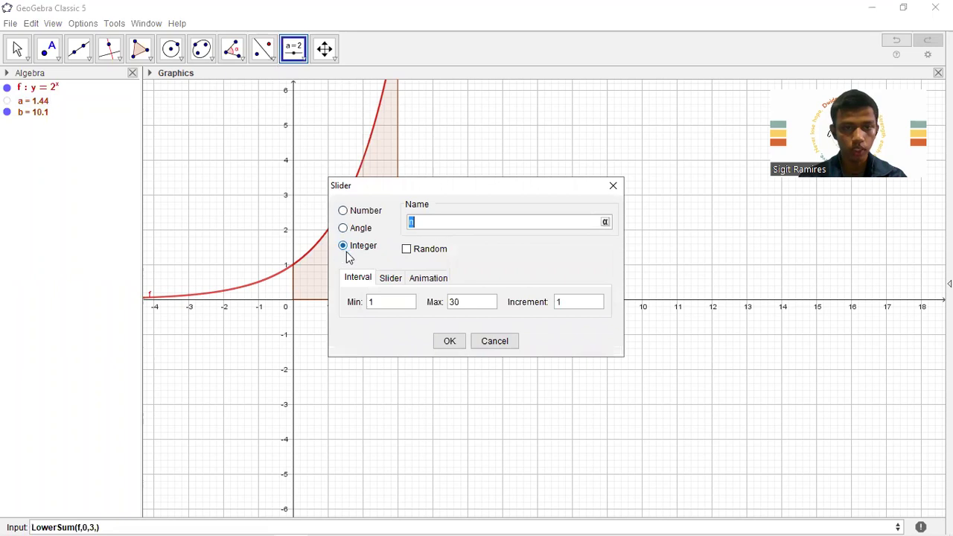
{"action": "left_click", "coordinate": [381, 303]}
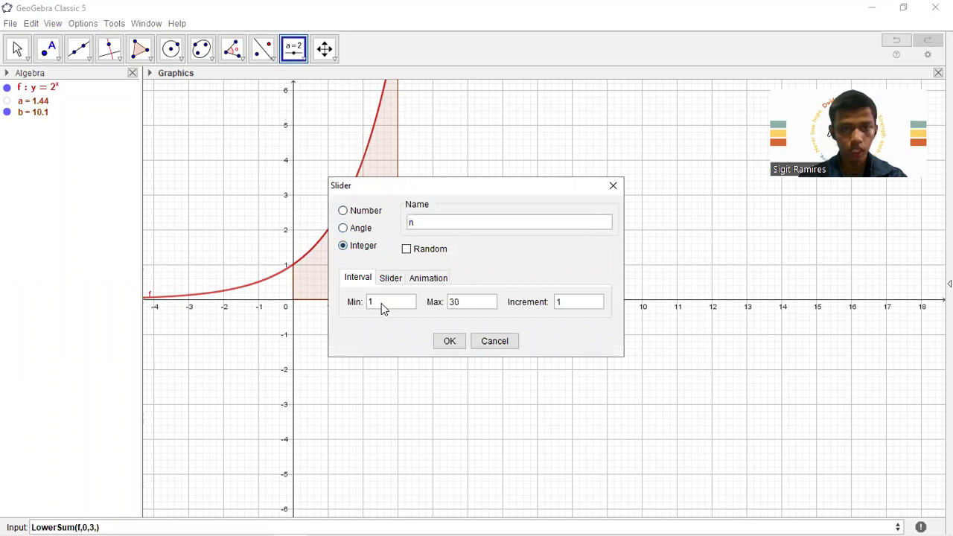
{"action": "left_click", "coordinate": [479, 305]}
{"action": "type", "text": "100"}
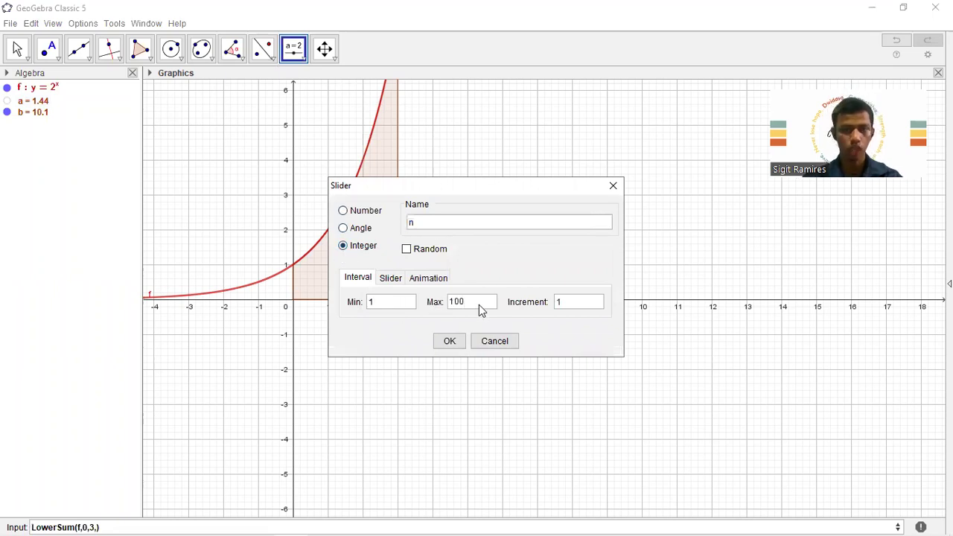
{"action": "left_click", "coordinate": [451, 341]}
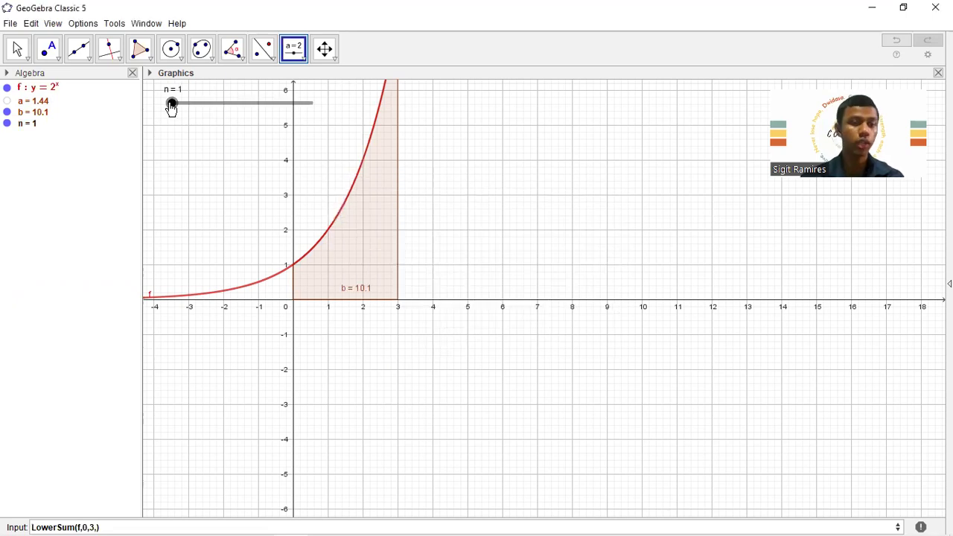
- Complete the lower sum as LowerSum(f,0,3,n), and raise slider n to 23
{"action": "left_click", "coordinate": [97, 525]}
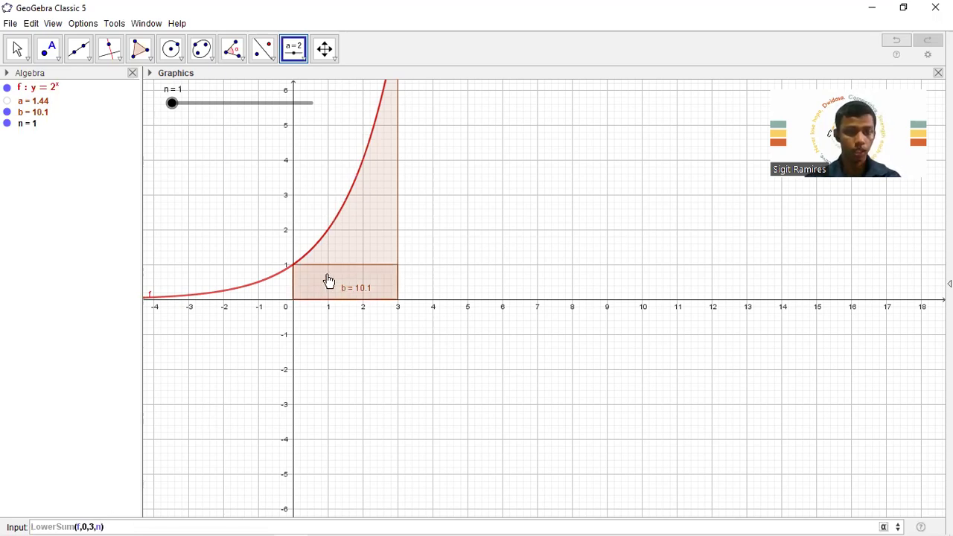
{"action": "key", "text": "Return"}
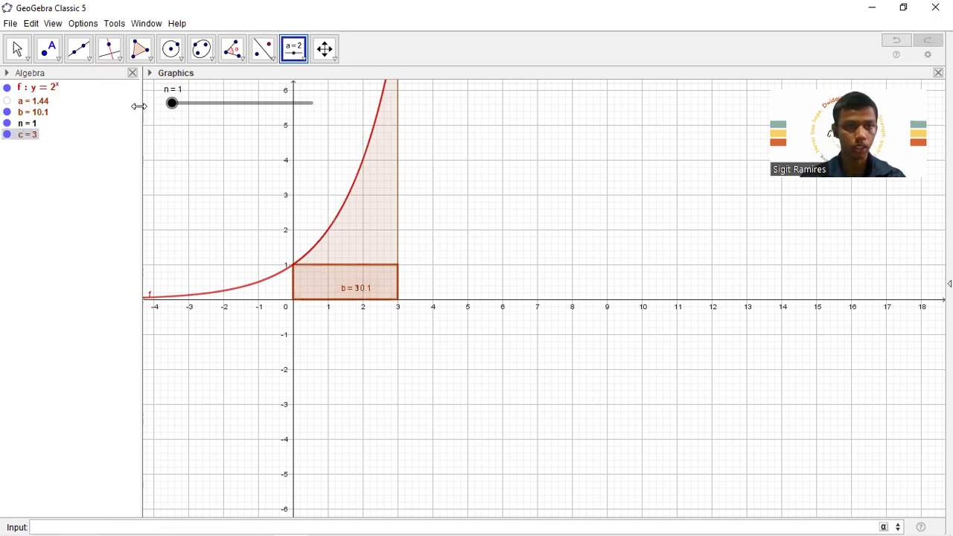
{"action": "left_click_drag", "start_coordinate": [176, 105], "coordinate": [204, 105]}
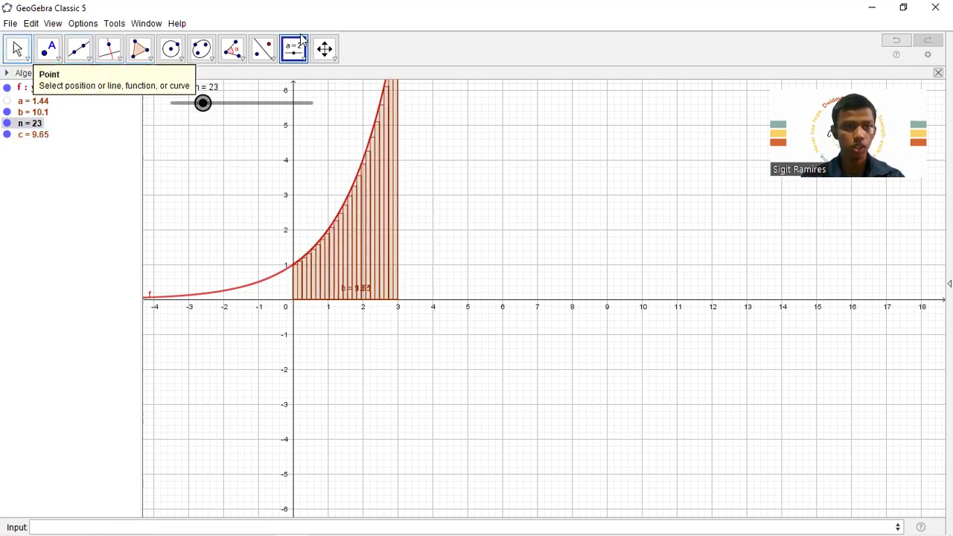
- Vary the number of lower-sum rectangles by setting n to 100 and 8, finishing at n = 24
{"action": "left_click", "coordinate": [325, 49]}
{"action": "left_click_drag", "start_coordinate": [498, 200], "coordinate": [488, 287]}
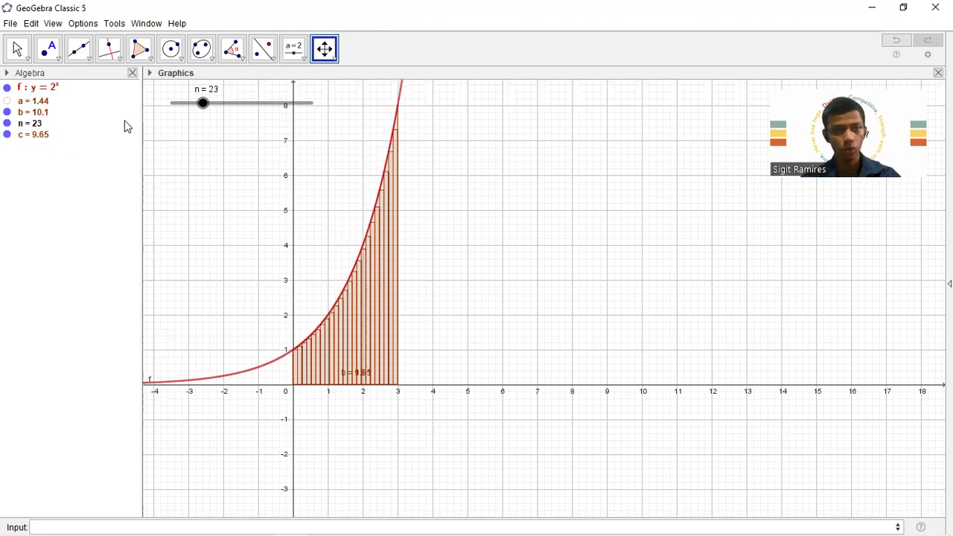
{"action": "left_click_drag", "start_coordinate": [205, 105], "coordinate": [324, 129]}
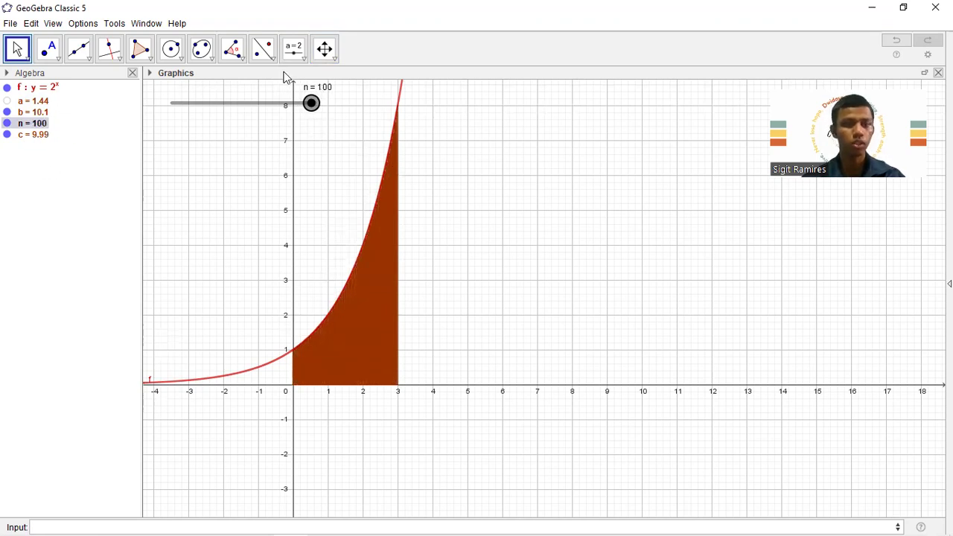
{"action": "left_click_drag", "start_coordinate": [306, 106], "coordinate": [183, 119]}
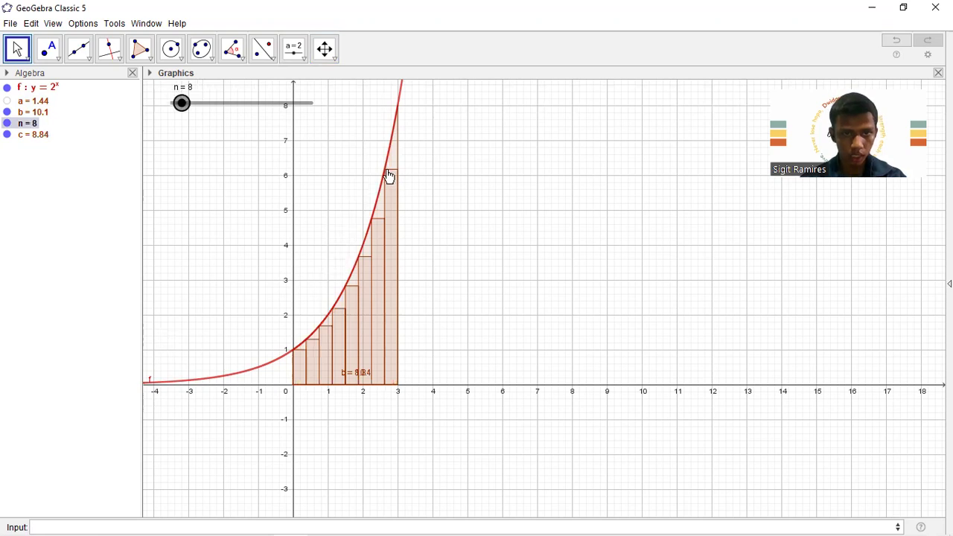
{"action": "left_click_drag", "start_coordinate": [397, 159], "coordinate": [394, 132]}
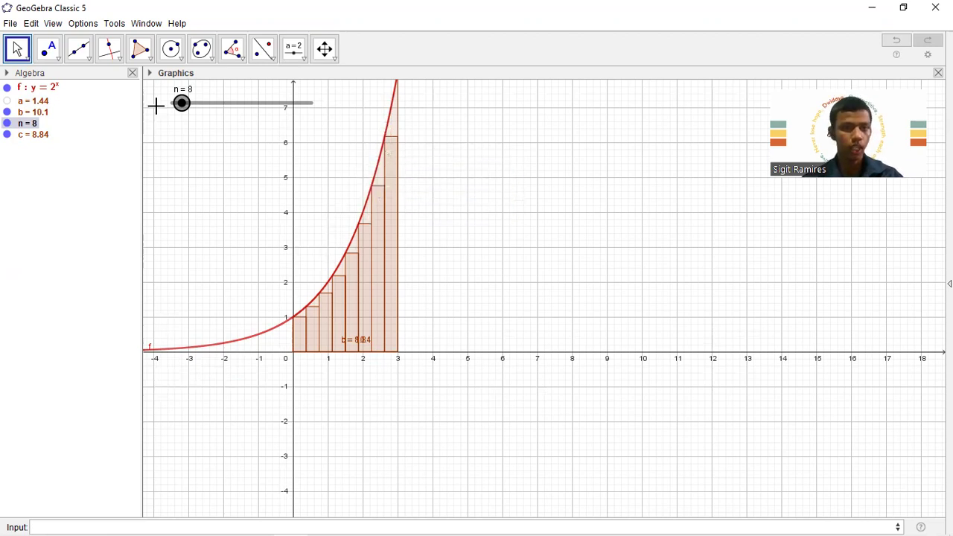
{"action": "left_click_drag", "start_coordinate": [183, 105], "coordinate": [204, 104]}
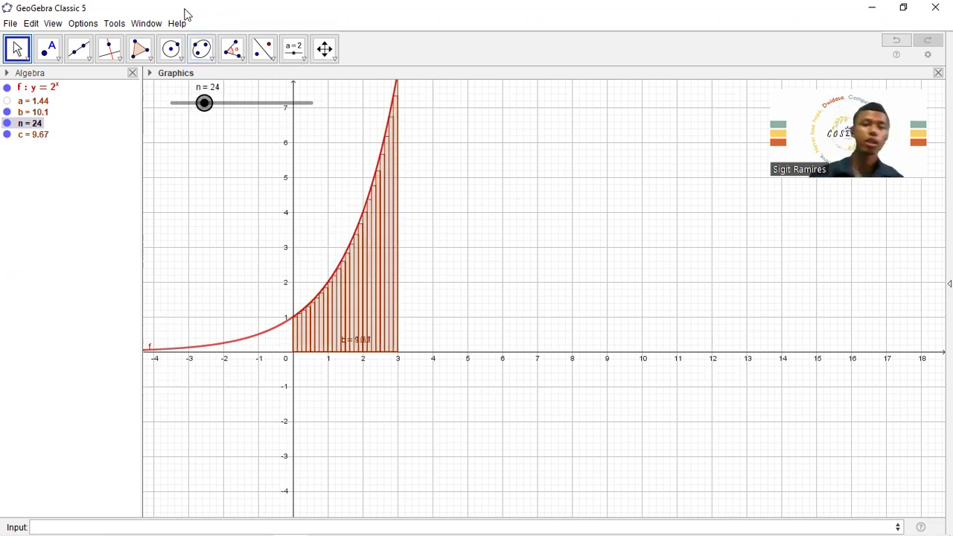